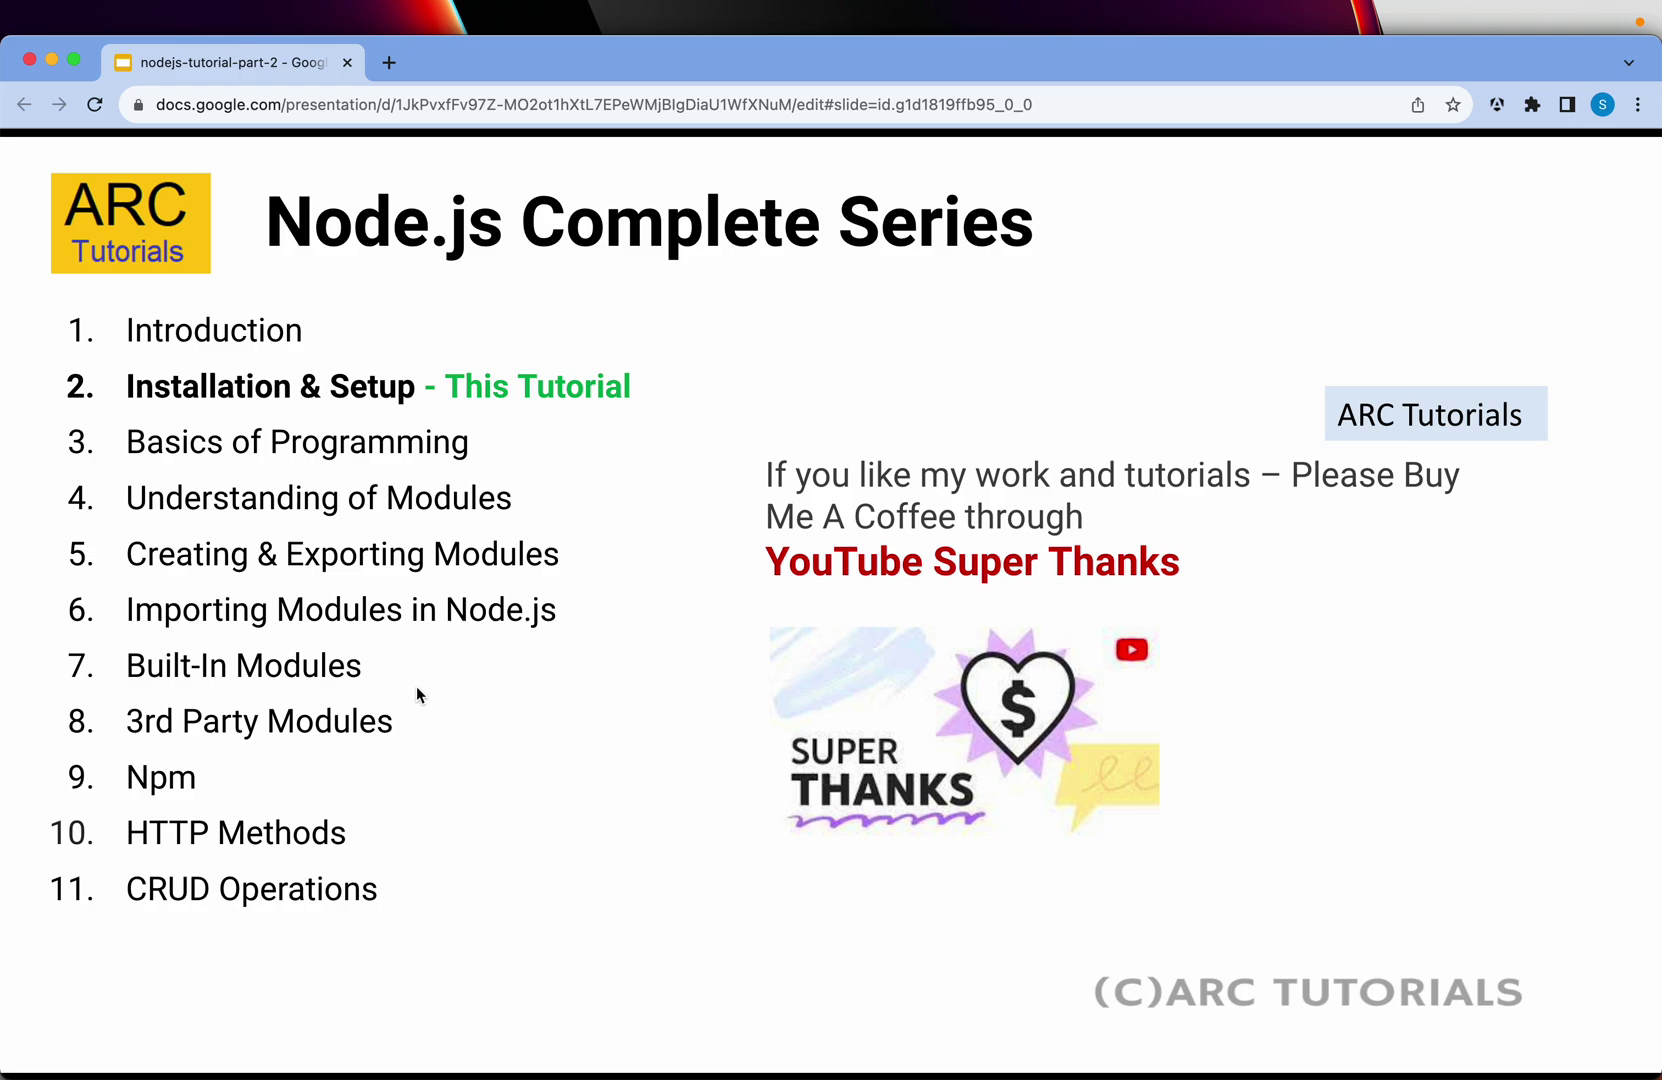
Step past the Express.js, MongoDB and MySQL slides to 'NodeJS : Installation'.
key(Right)
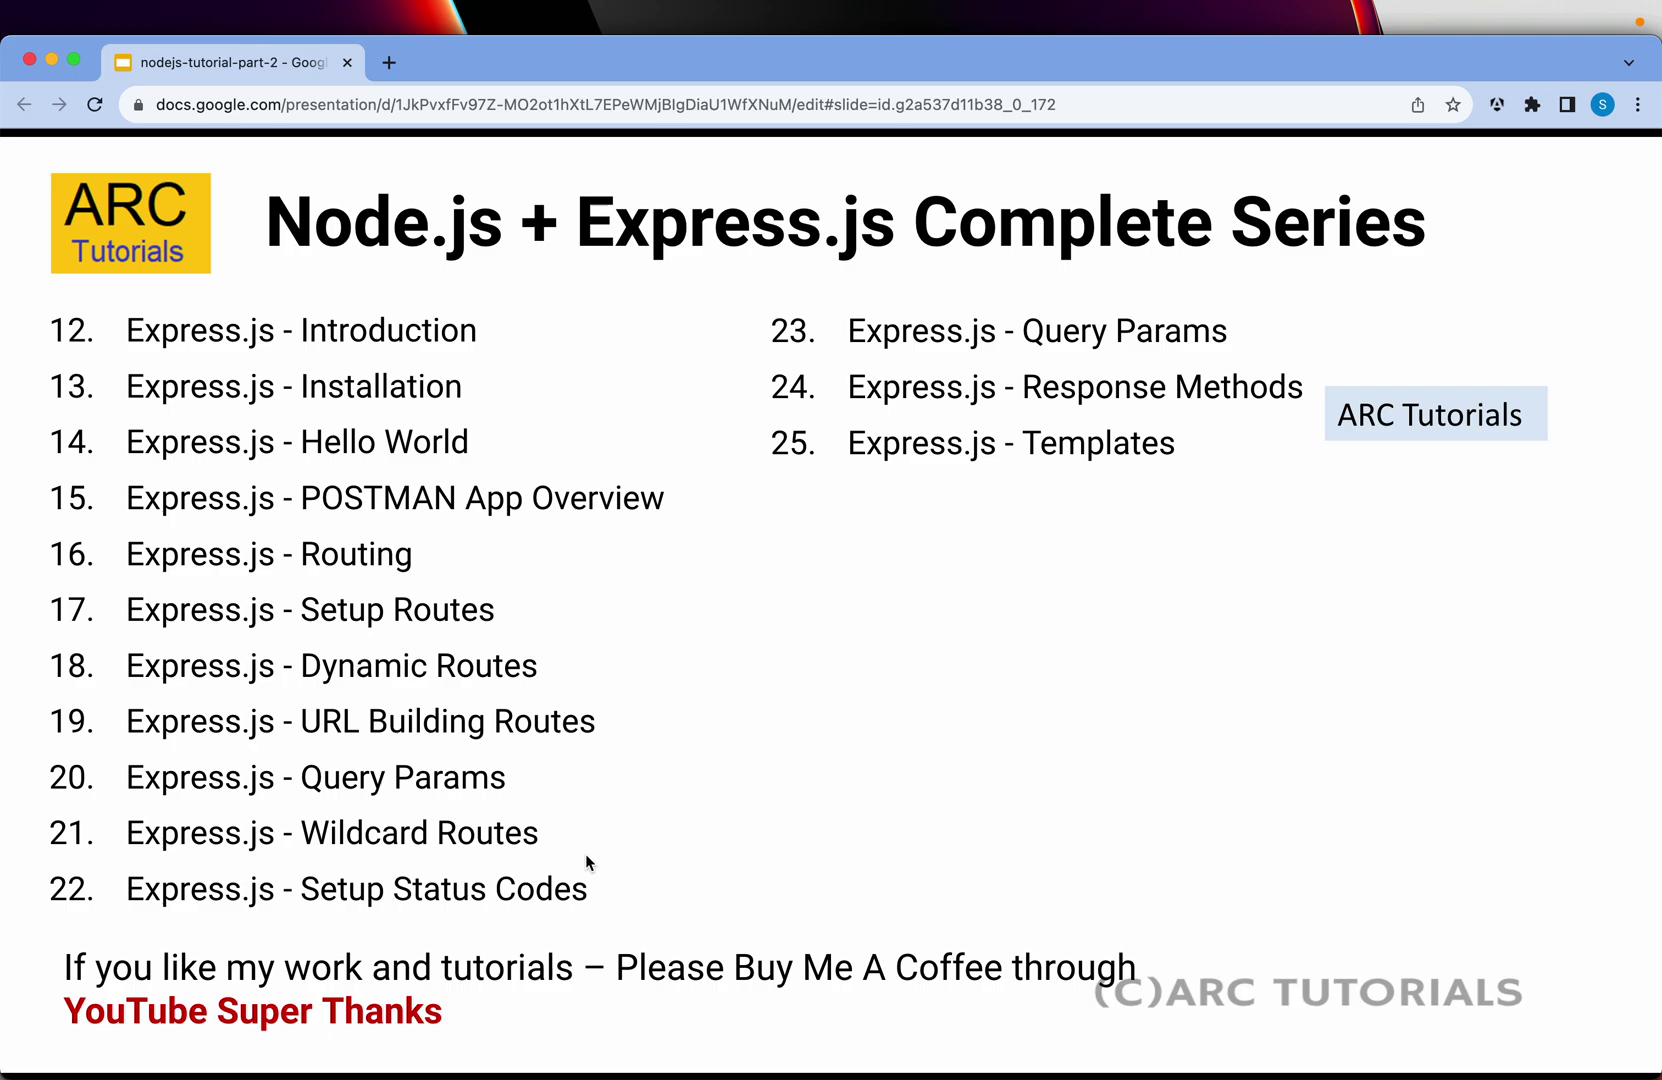
key(Right)
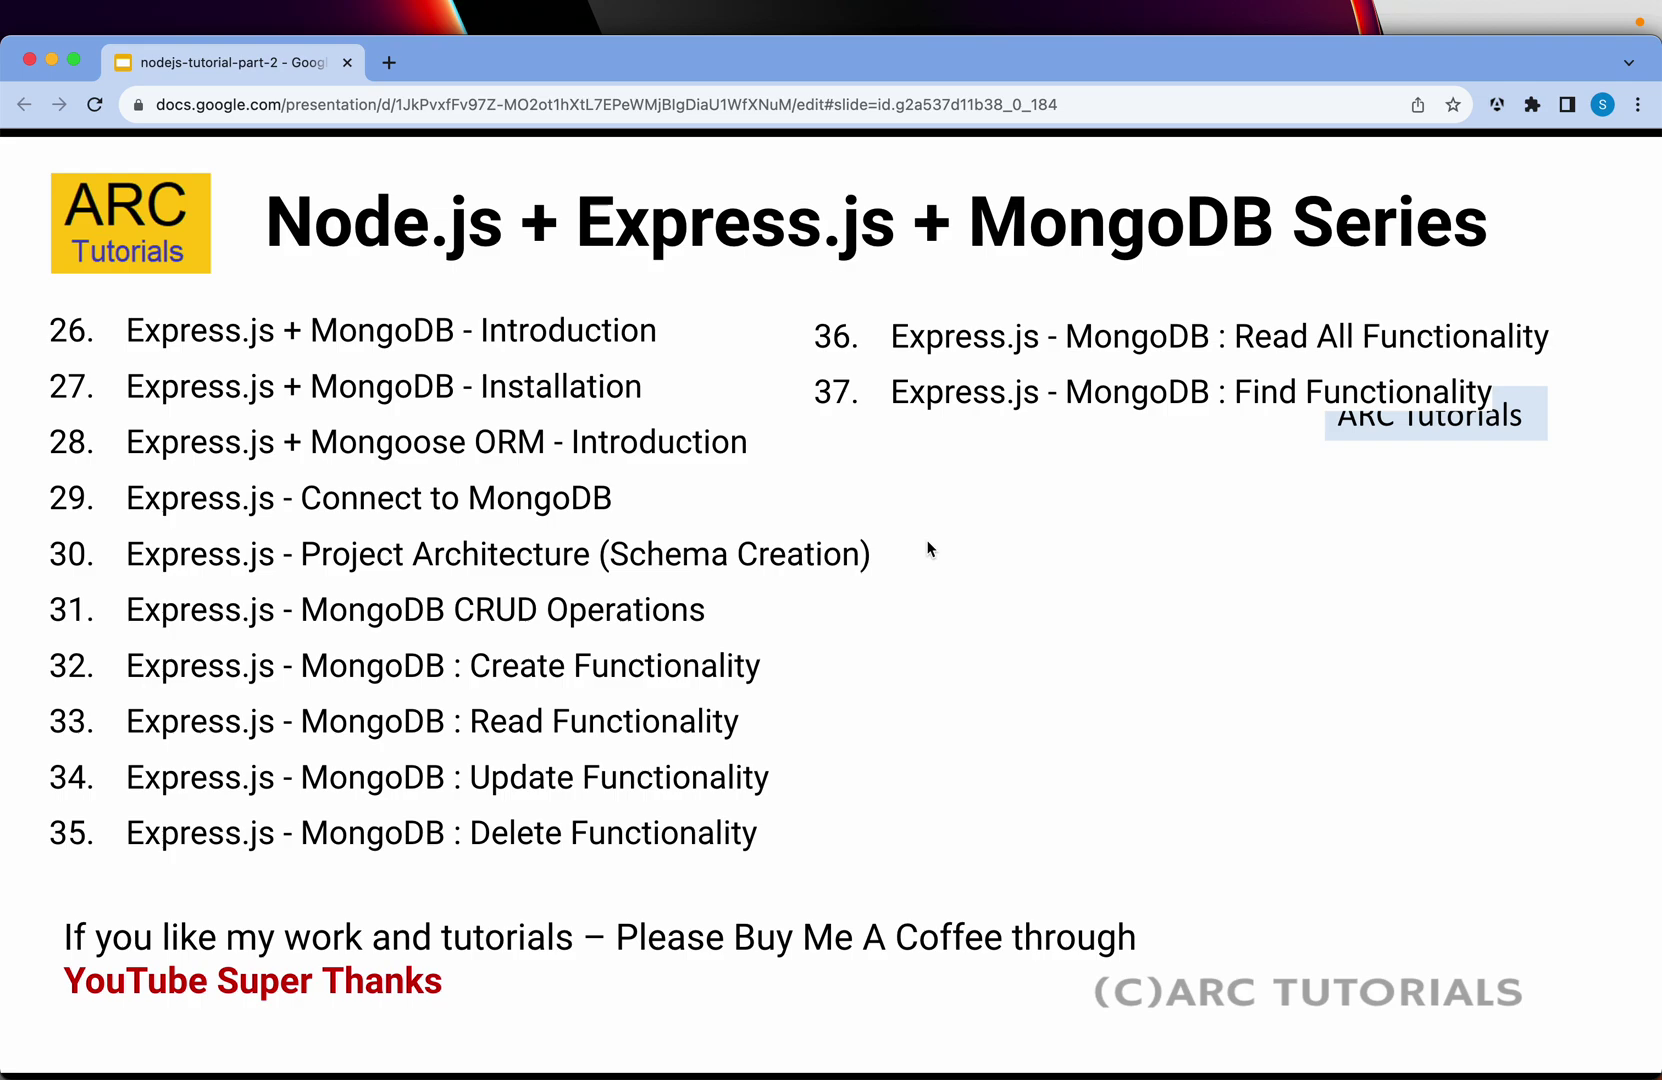
key(Right)
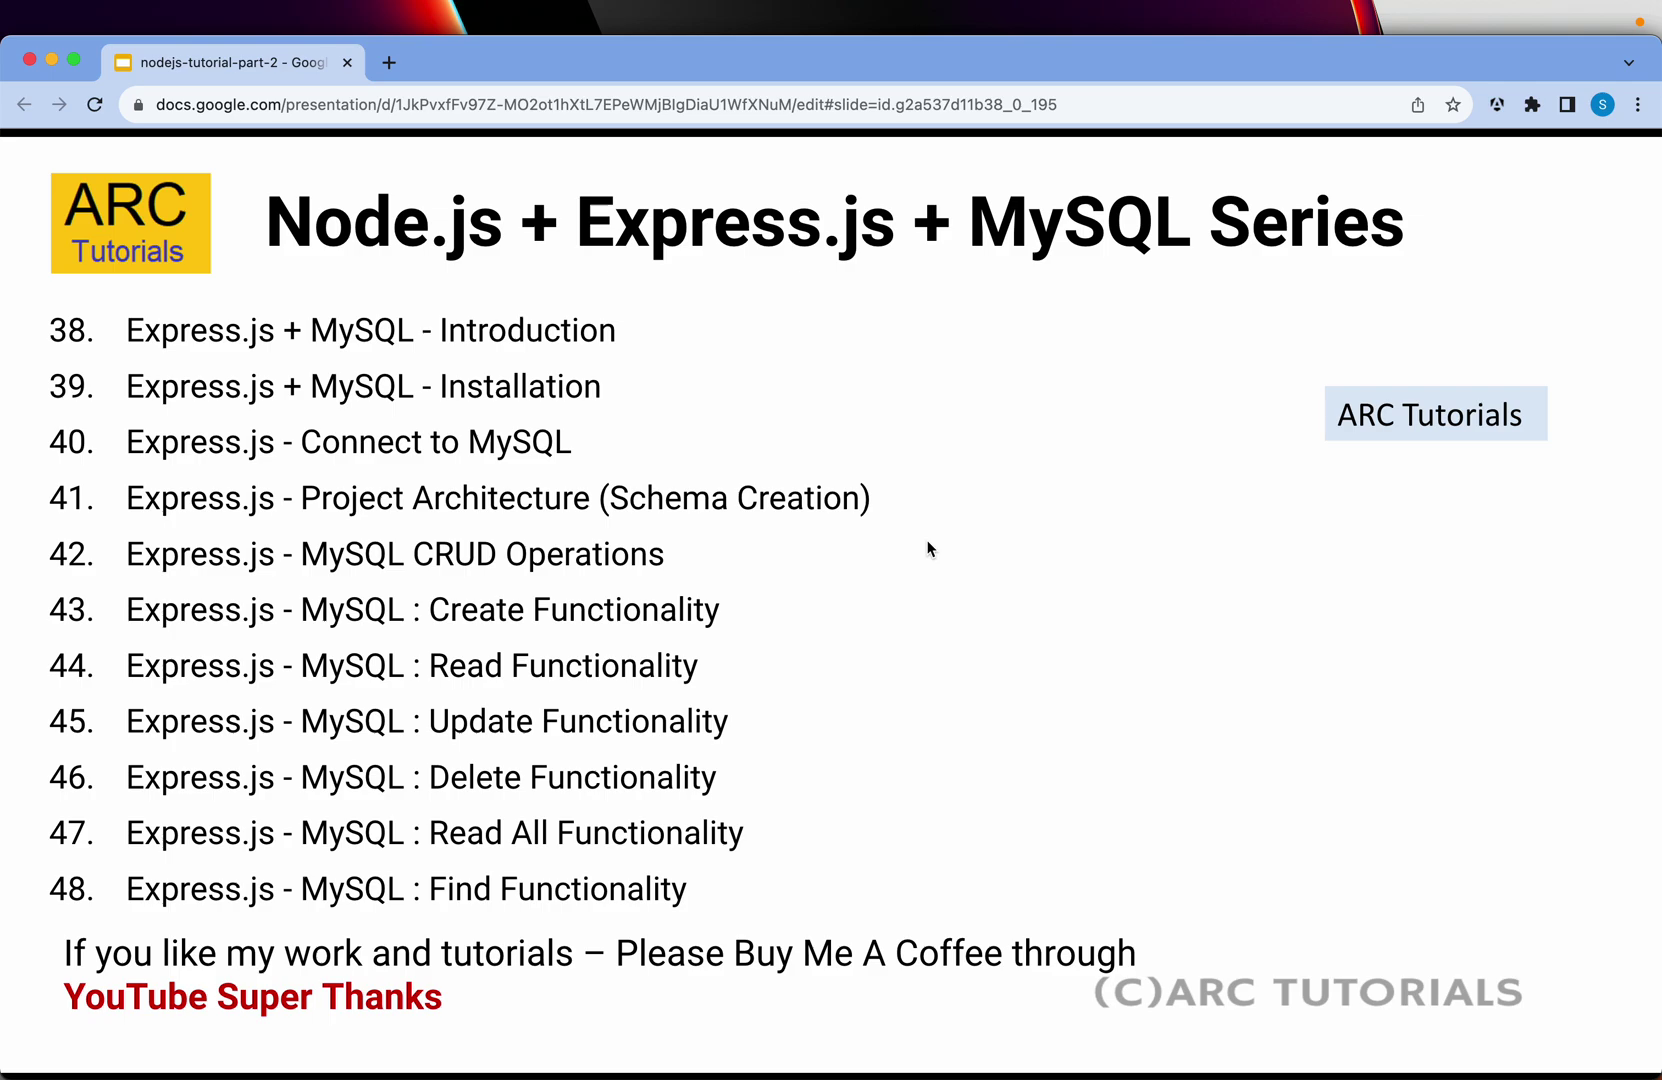
key(Right)
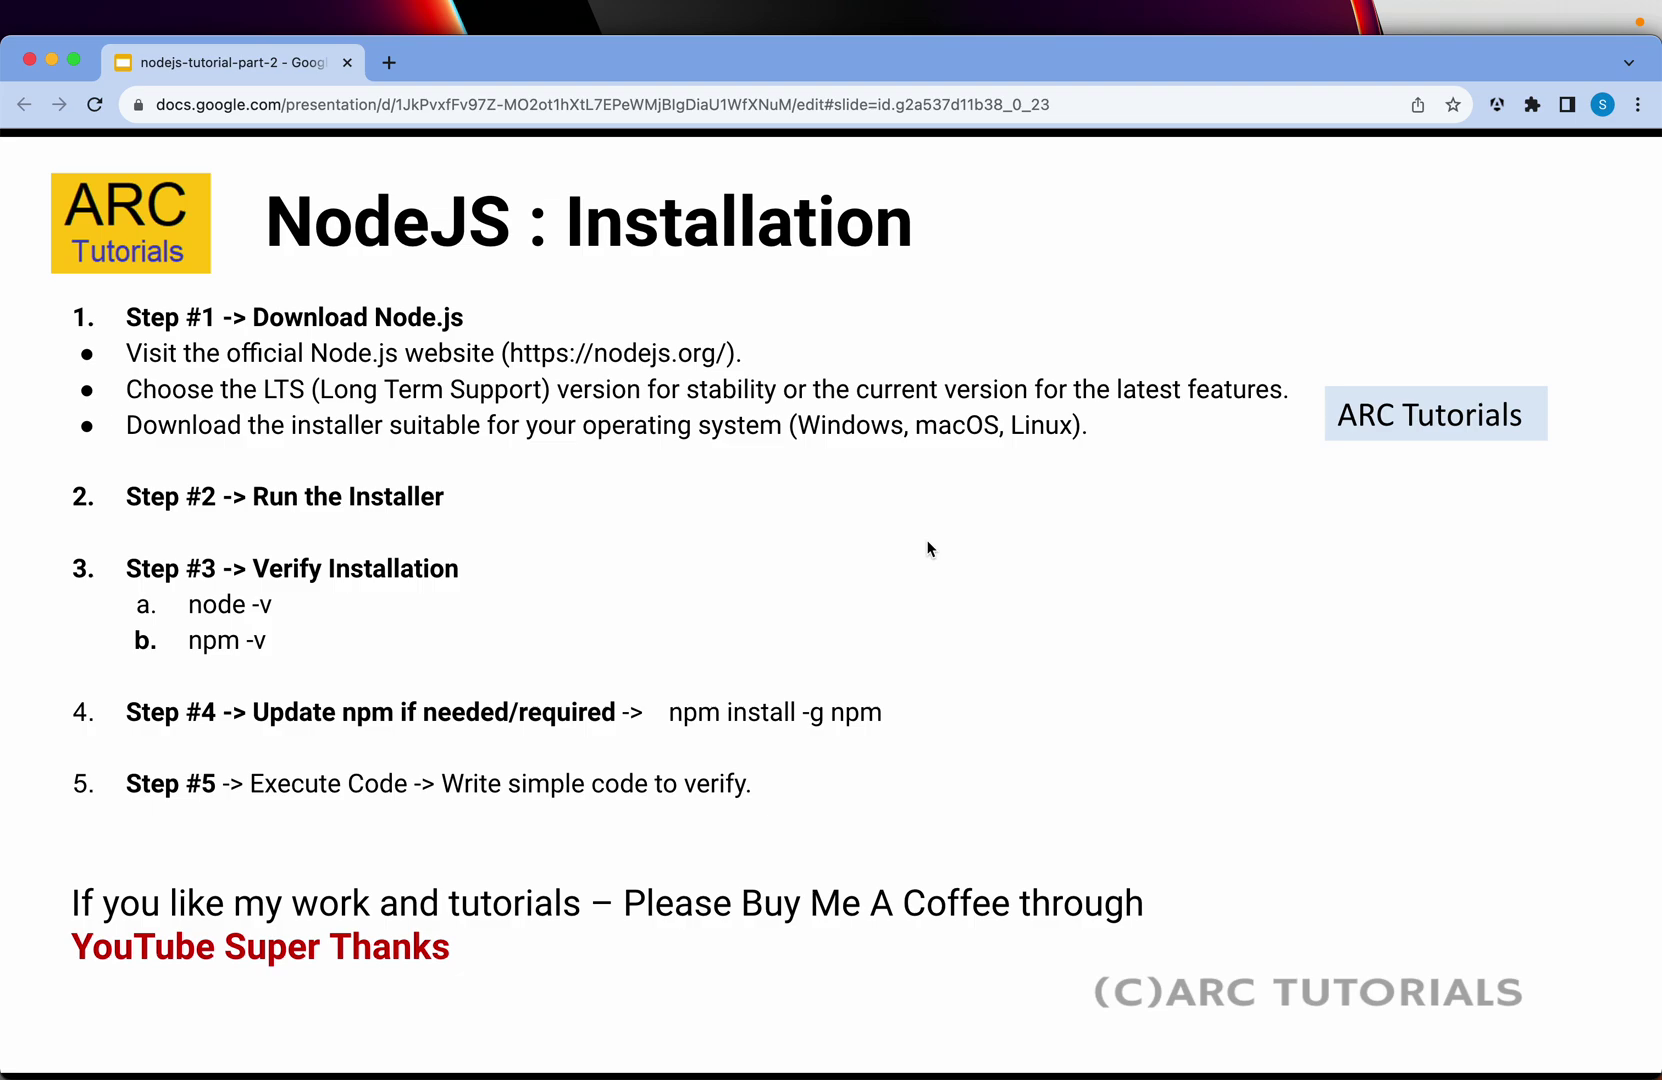
Load nodejs.org in a new tab, correcting the mistyped address nodejks.org.
click(389, 62)
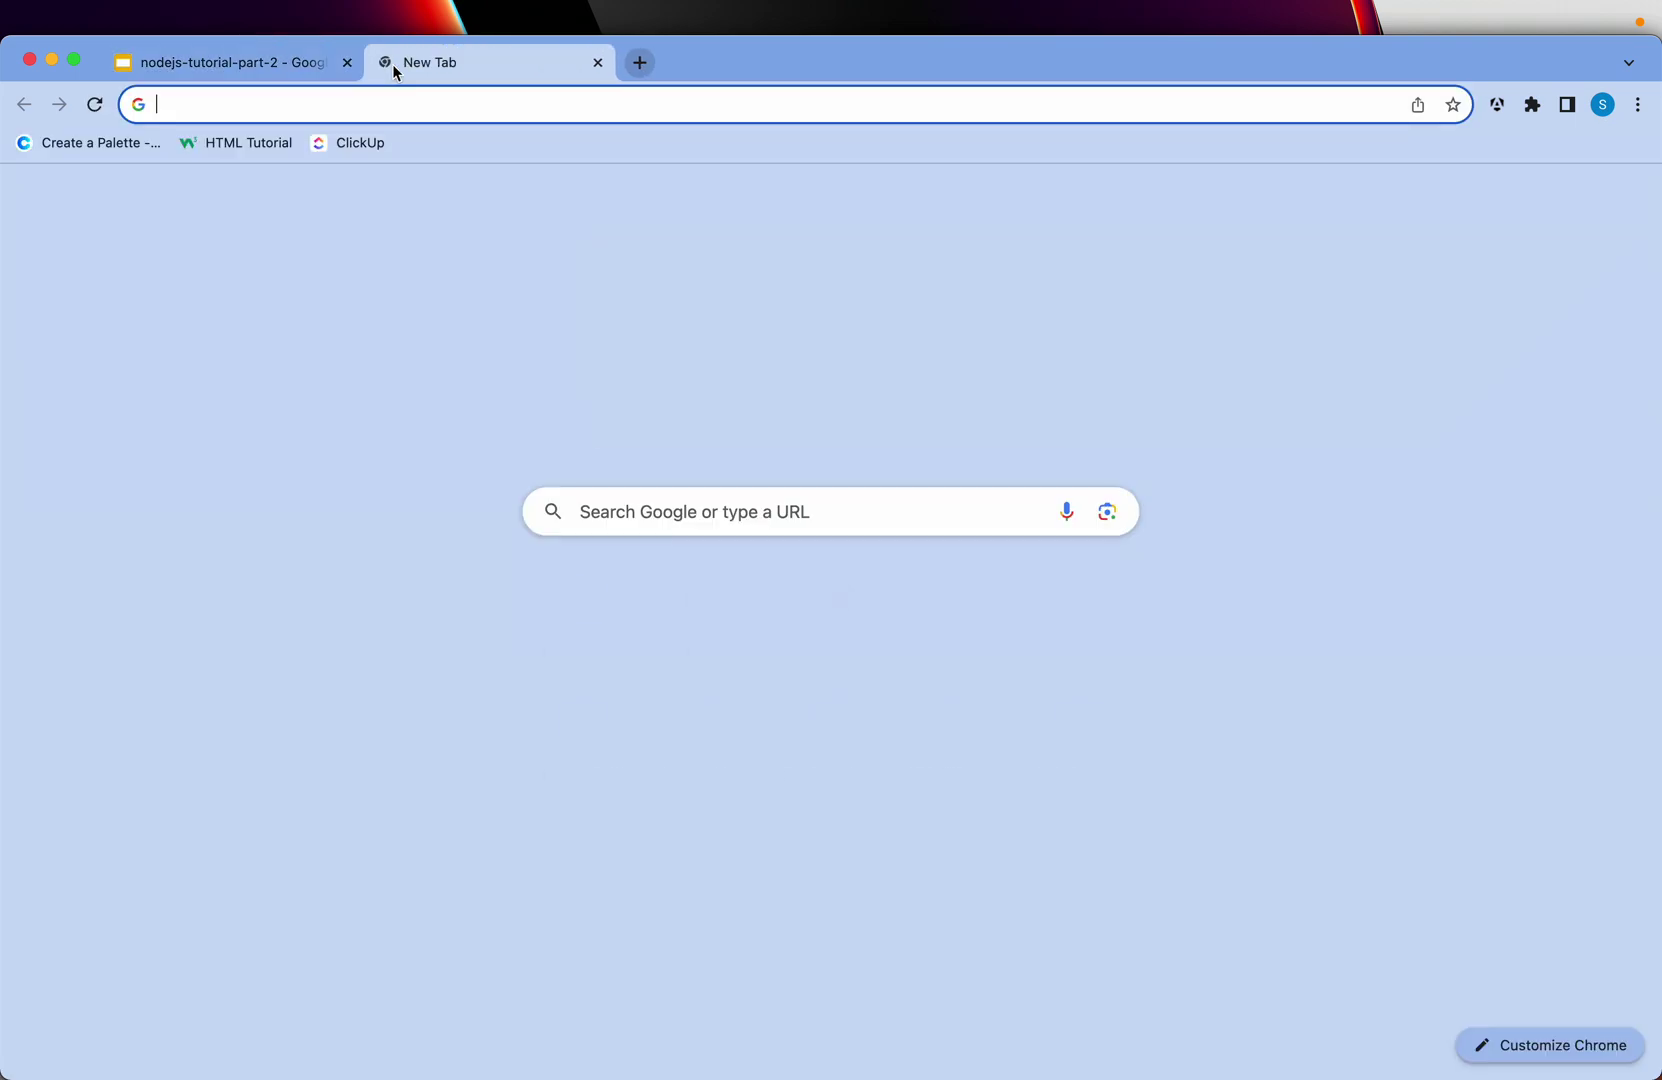
text(nodejks.org)
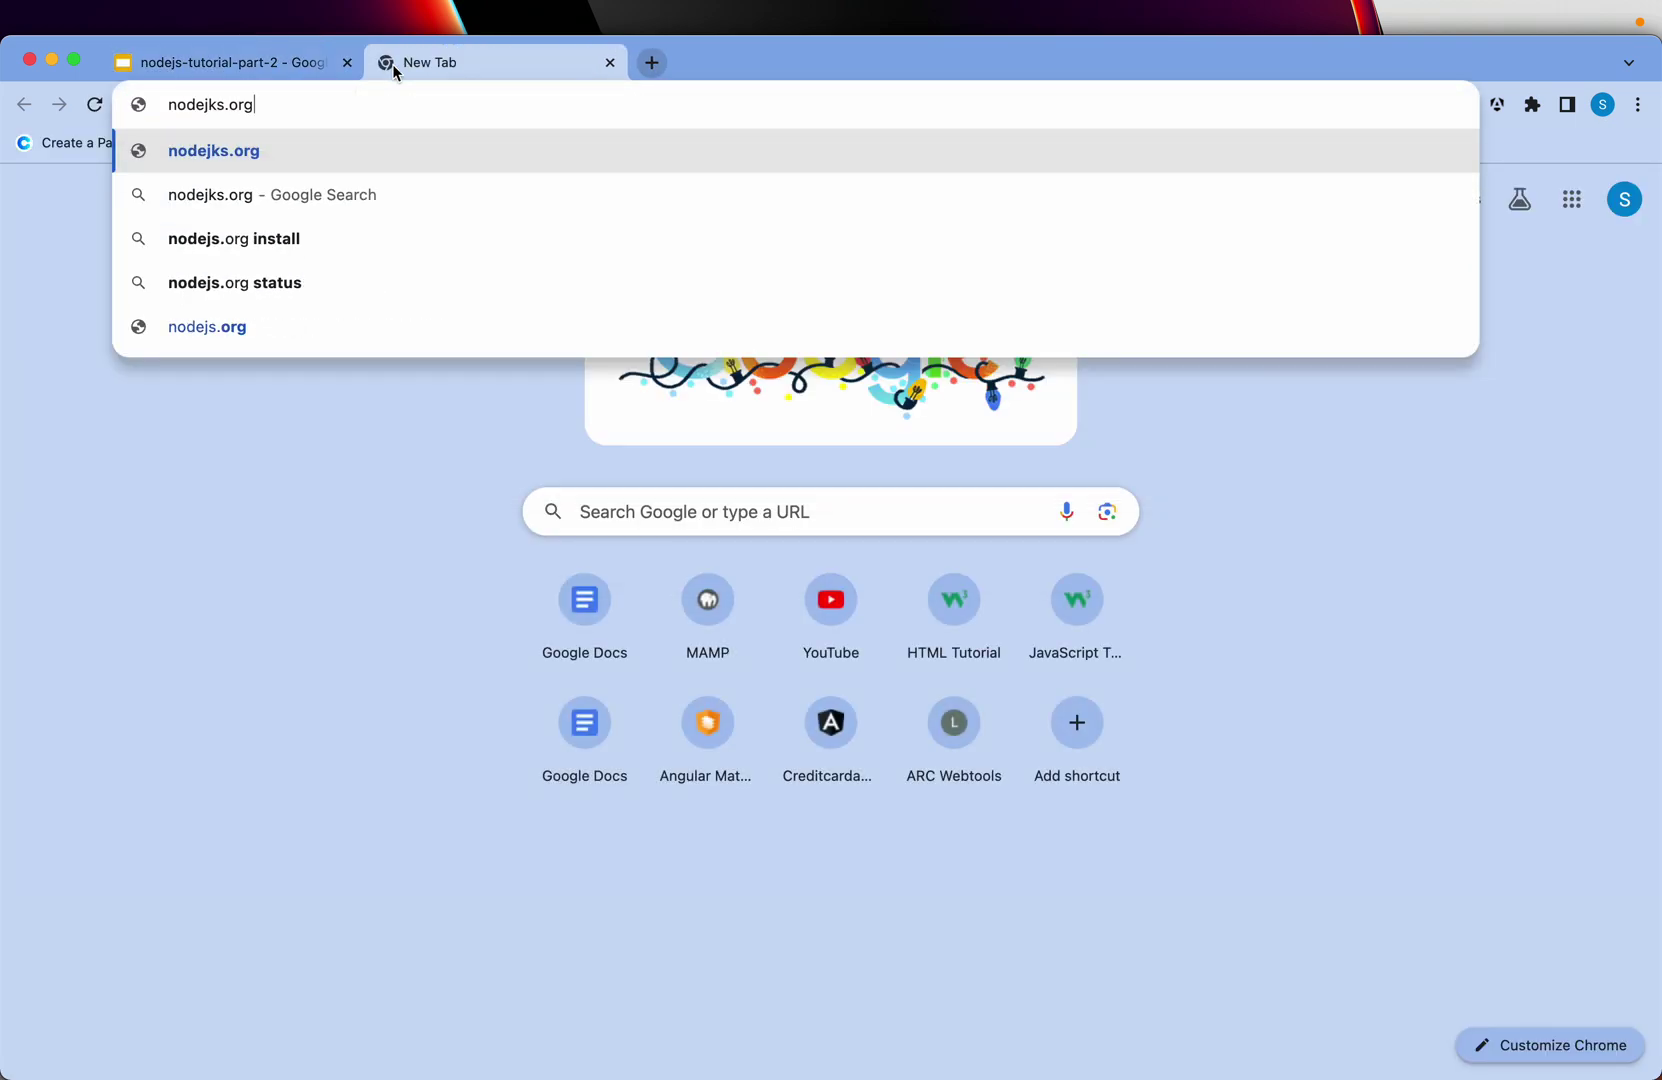
key(Return)
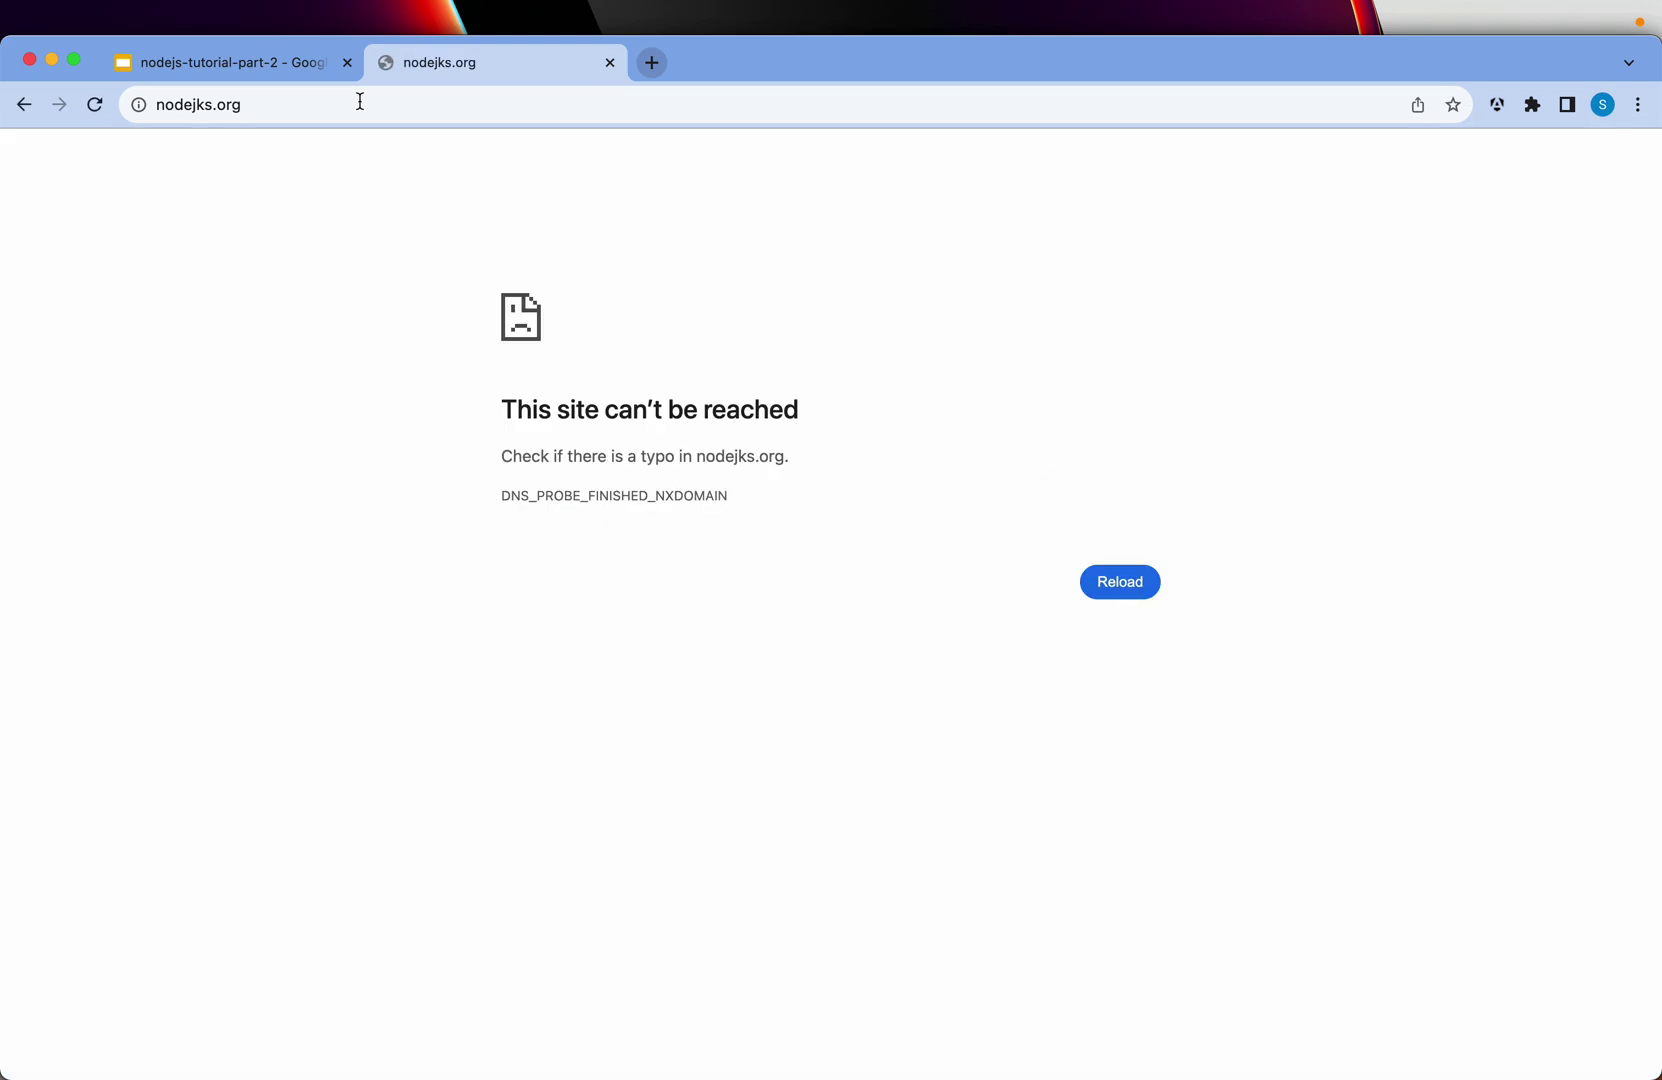
click(346, 106)
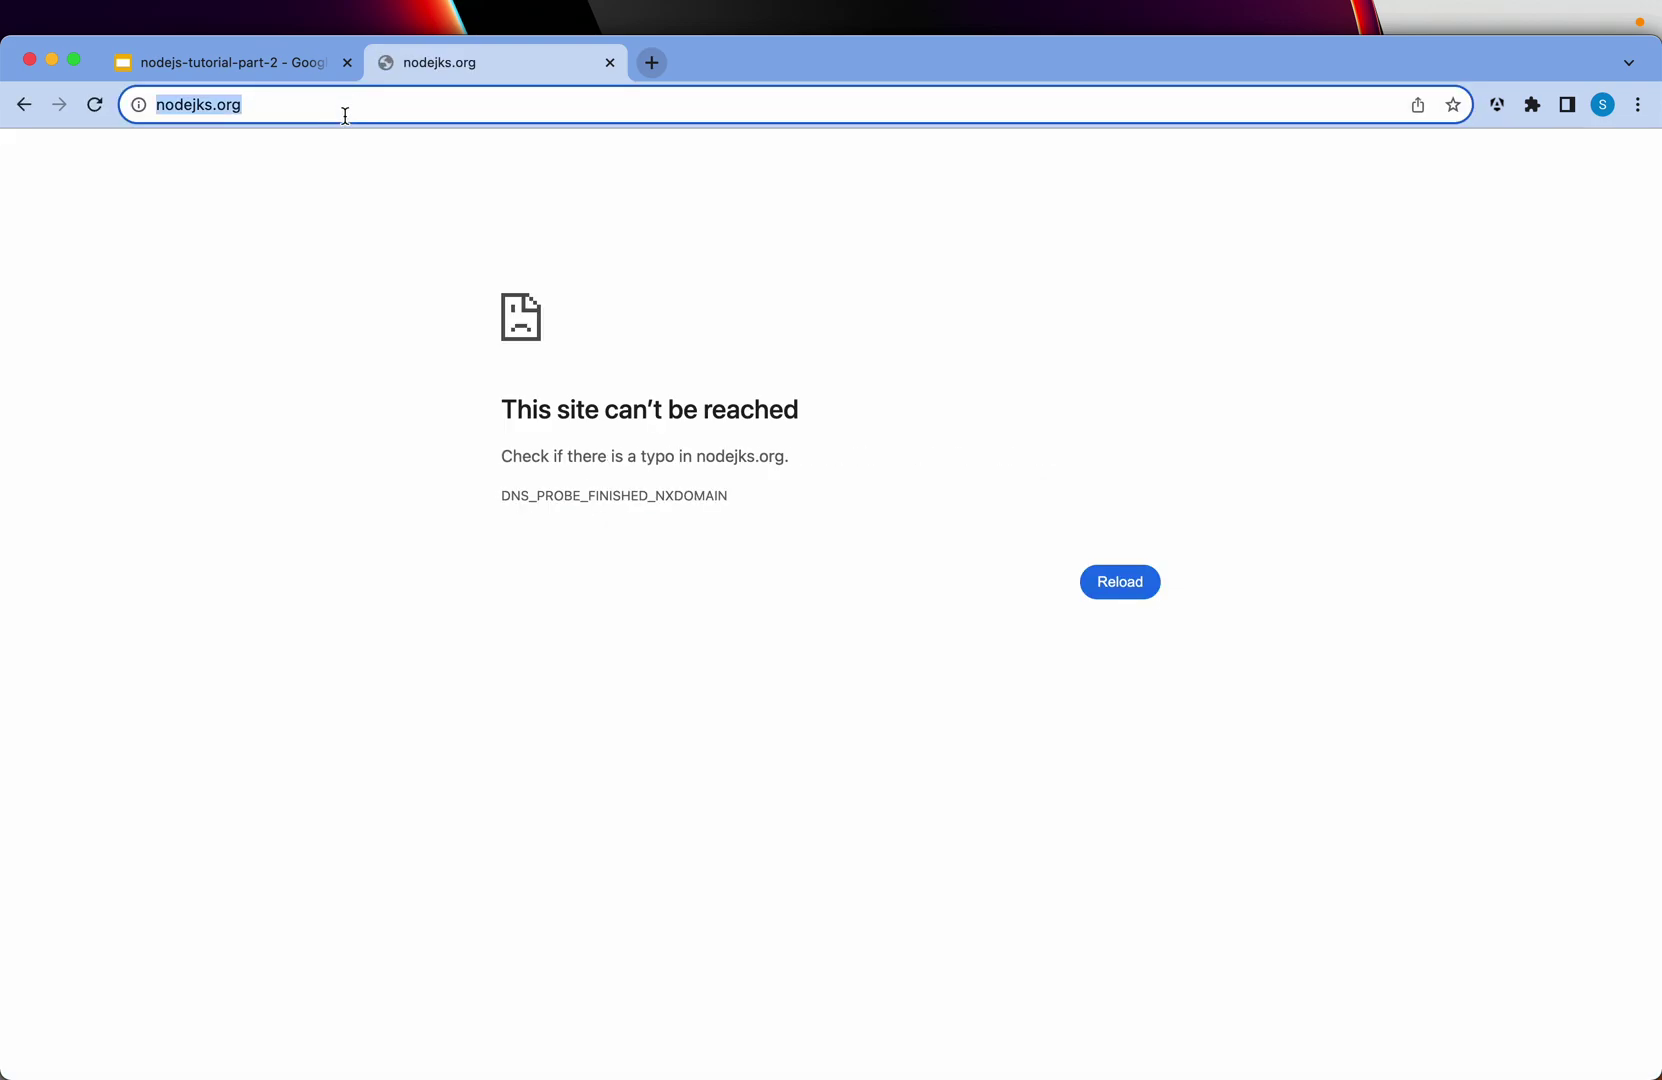
text(nodejs.org)
key(Return)
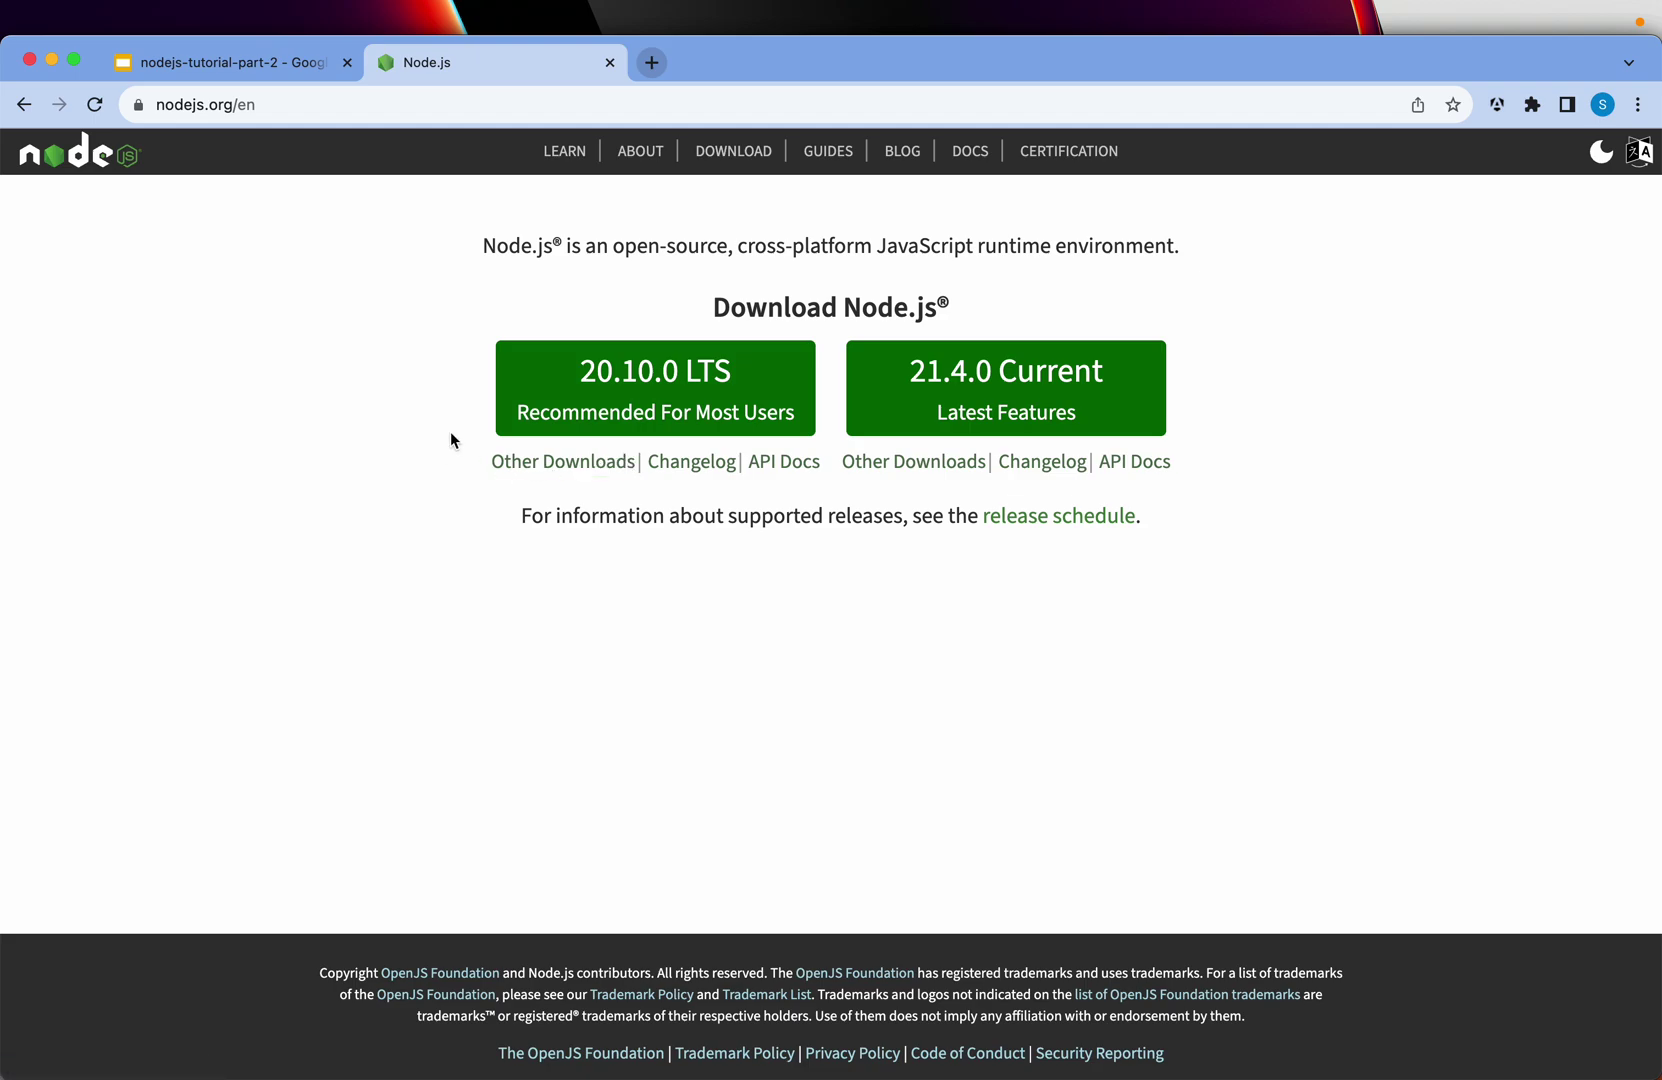
Download the Node.js 20.10.0 LTS installer and go back to the nodejs-tutorial-part-2 slides.
click(608, 403)
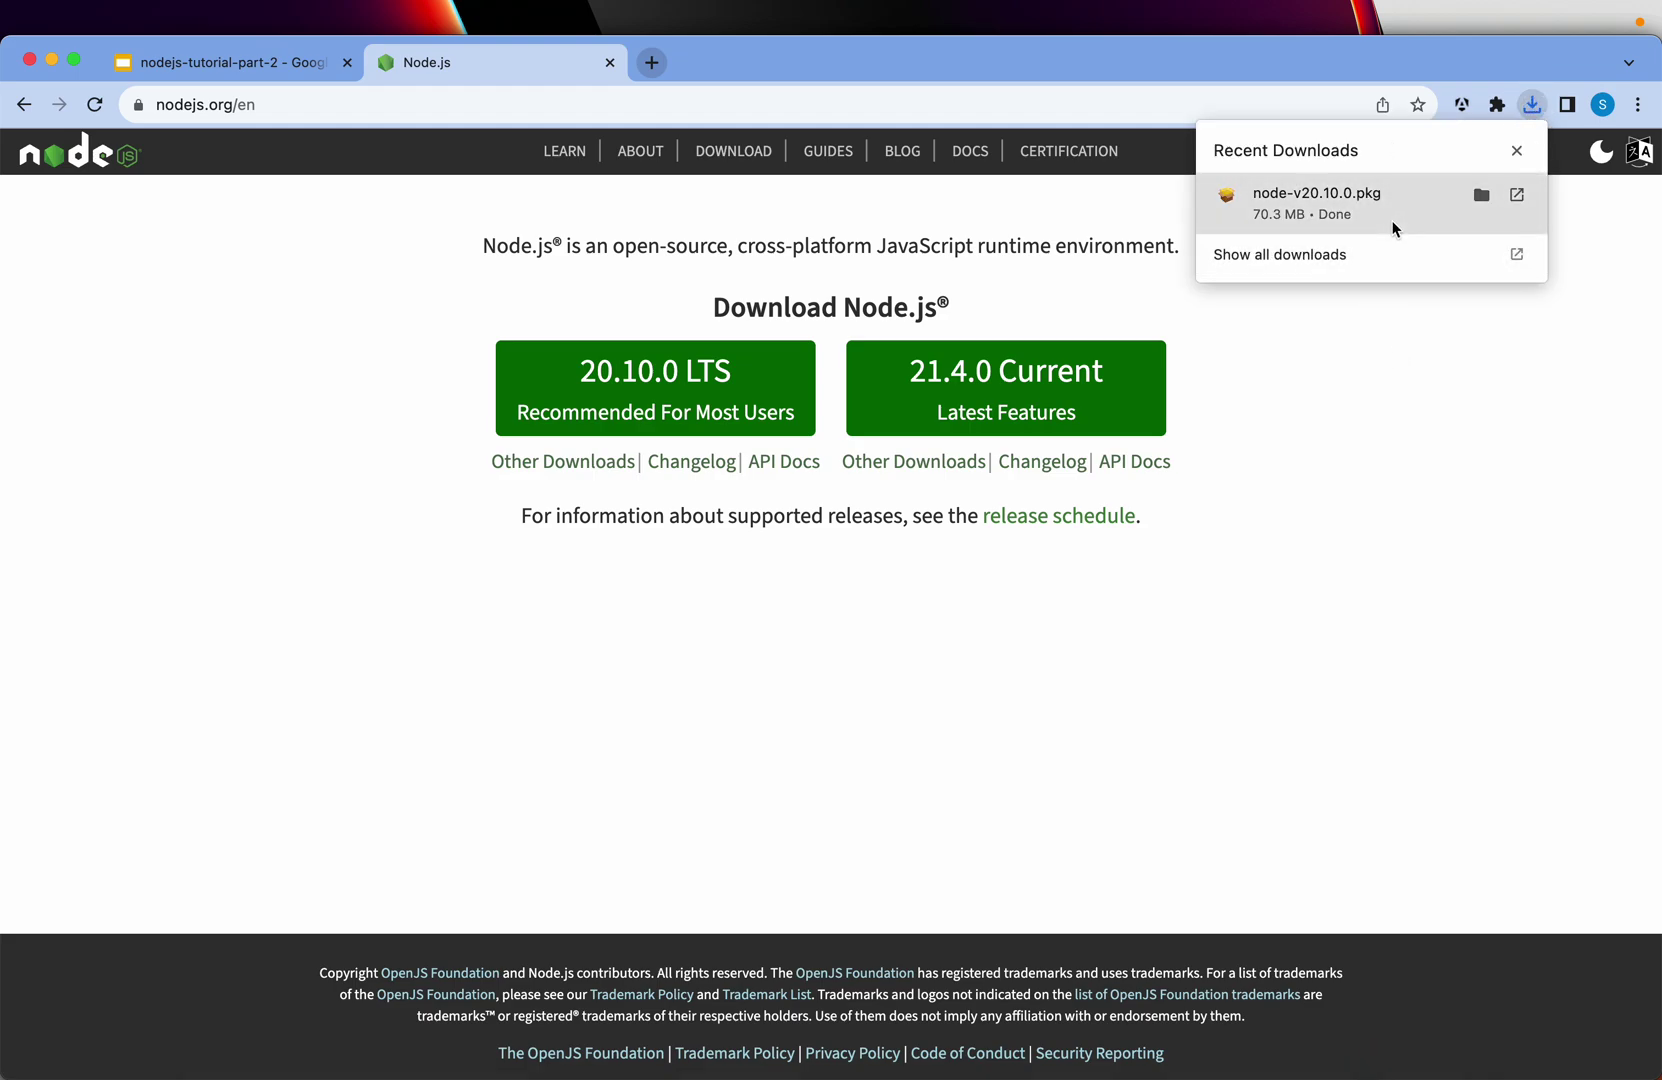
click(1517, 150)
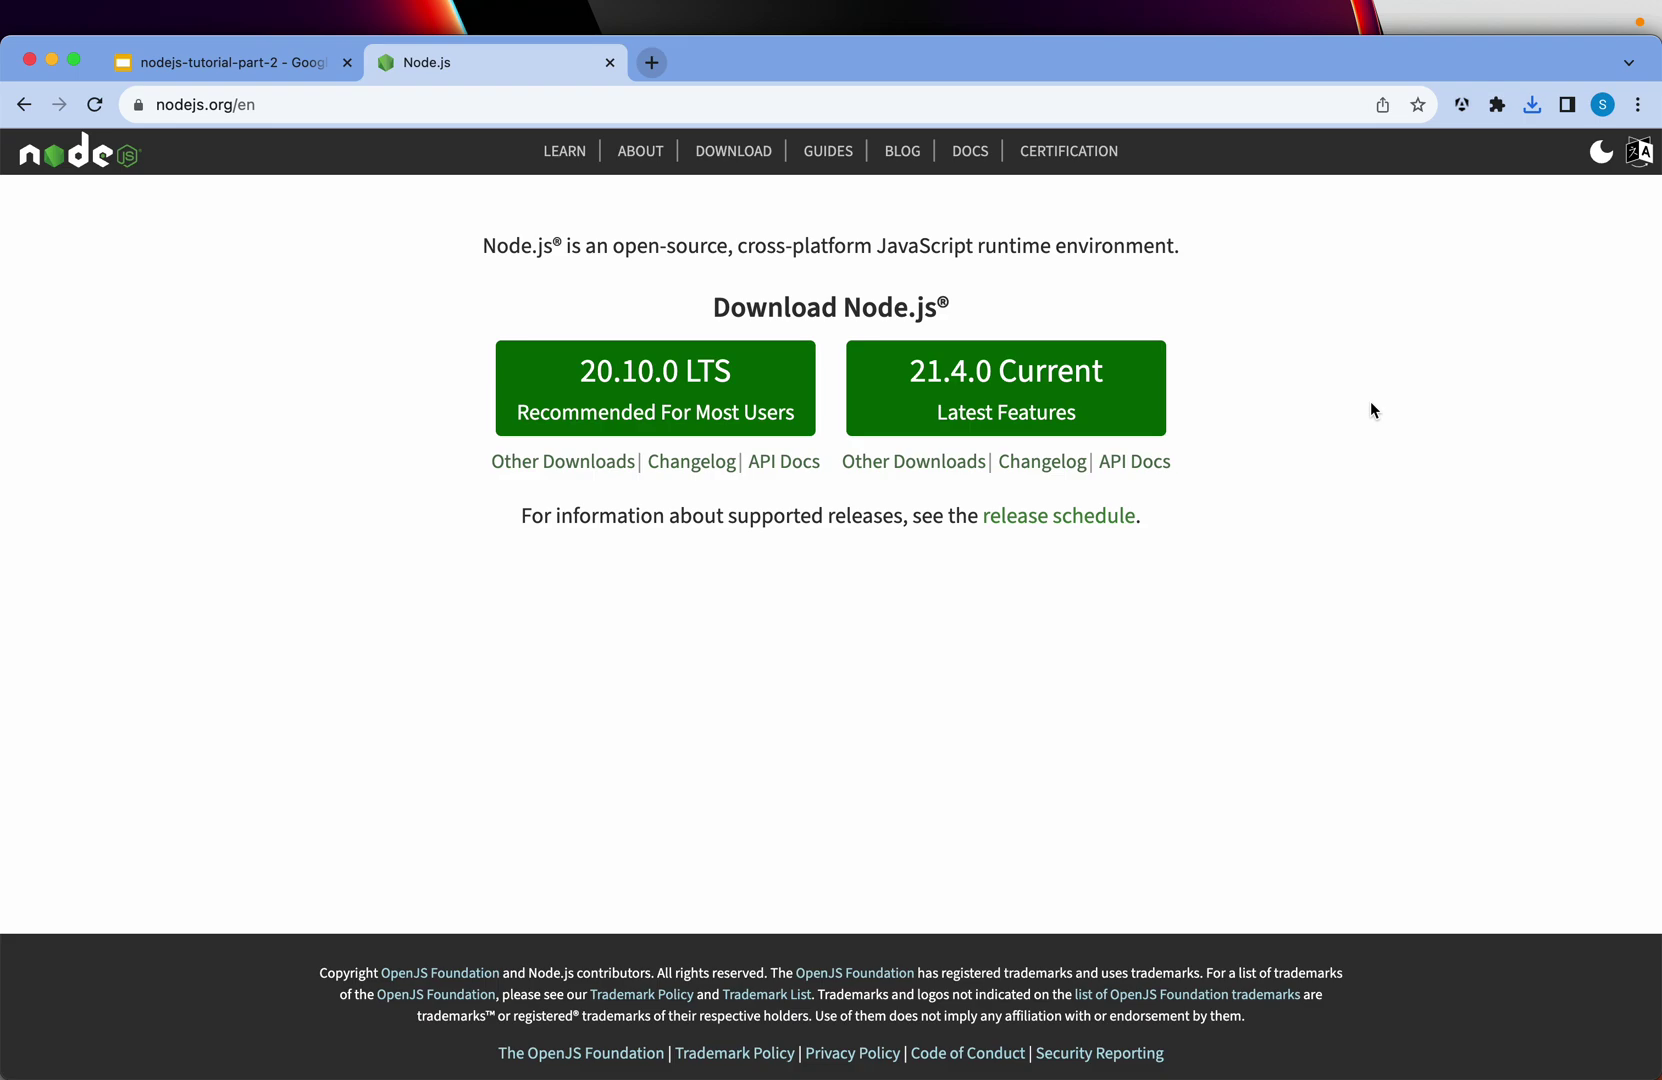
click(291, 70)
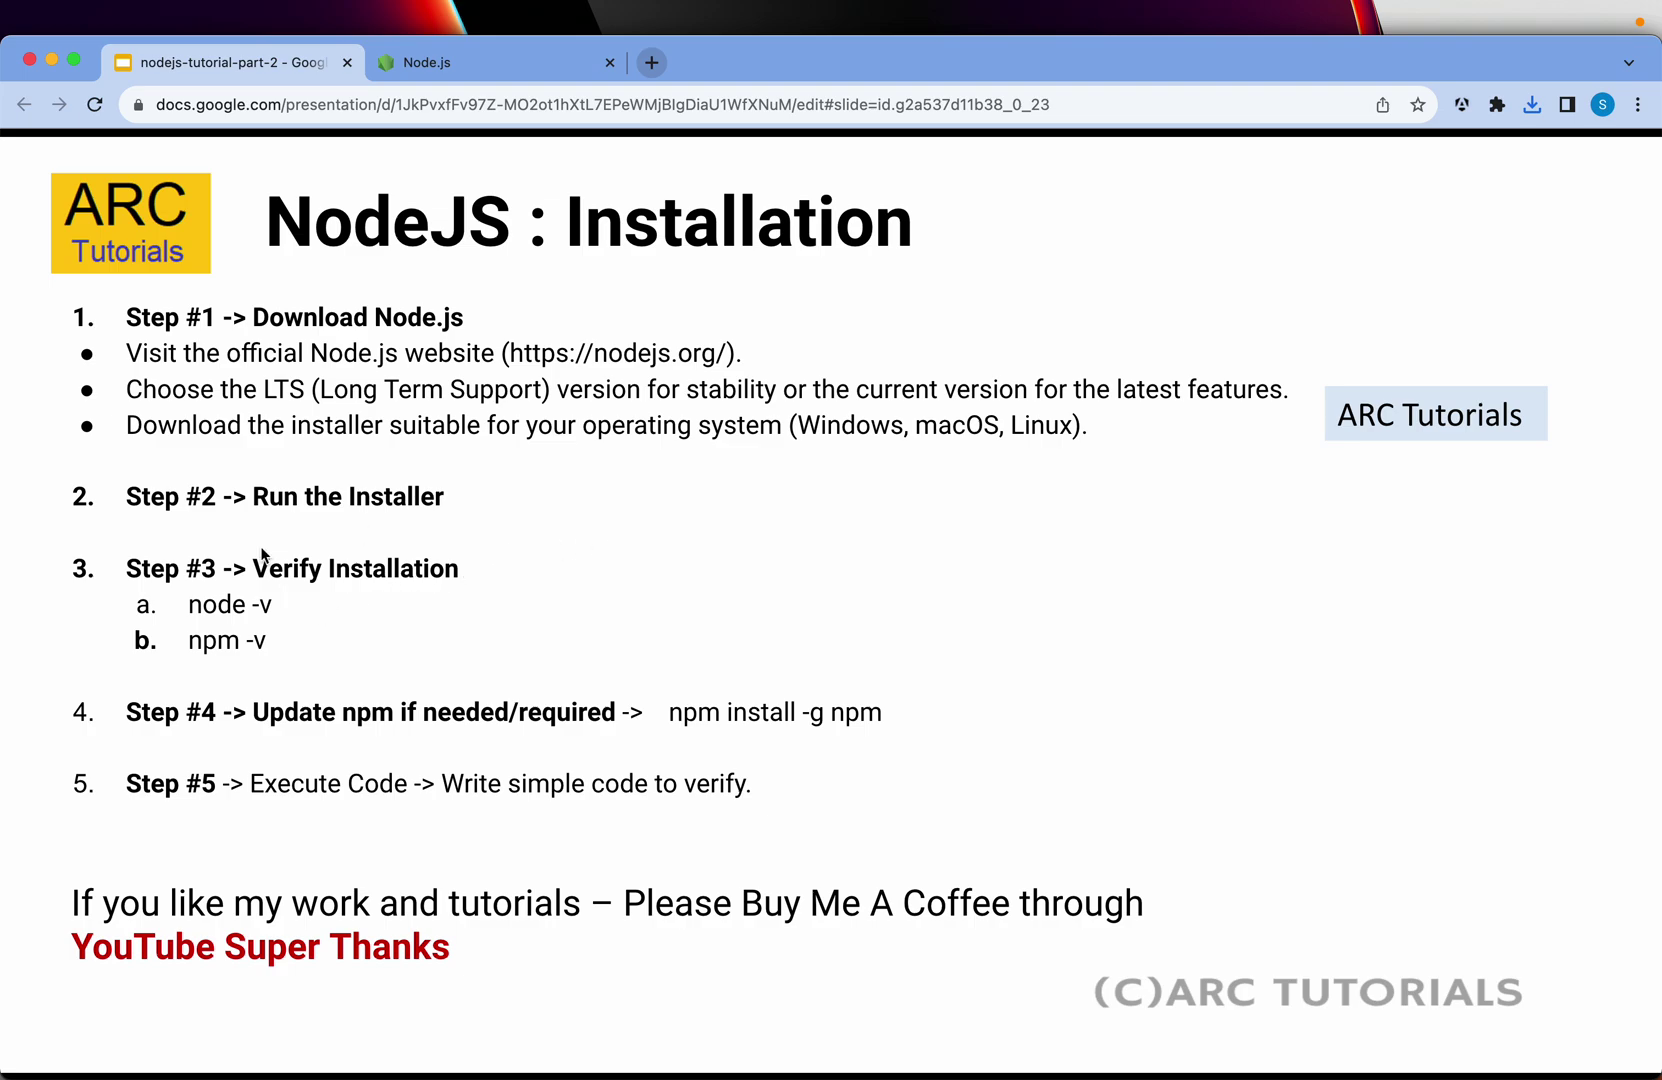
Google 'visual studio code' in a new tab and open the code.visualstudio.com result.
mouse_move(253, 1068)
click(321, 1066)
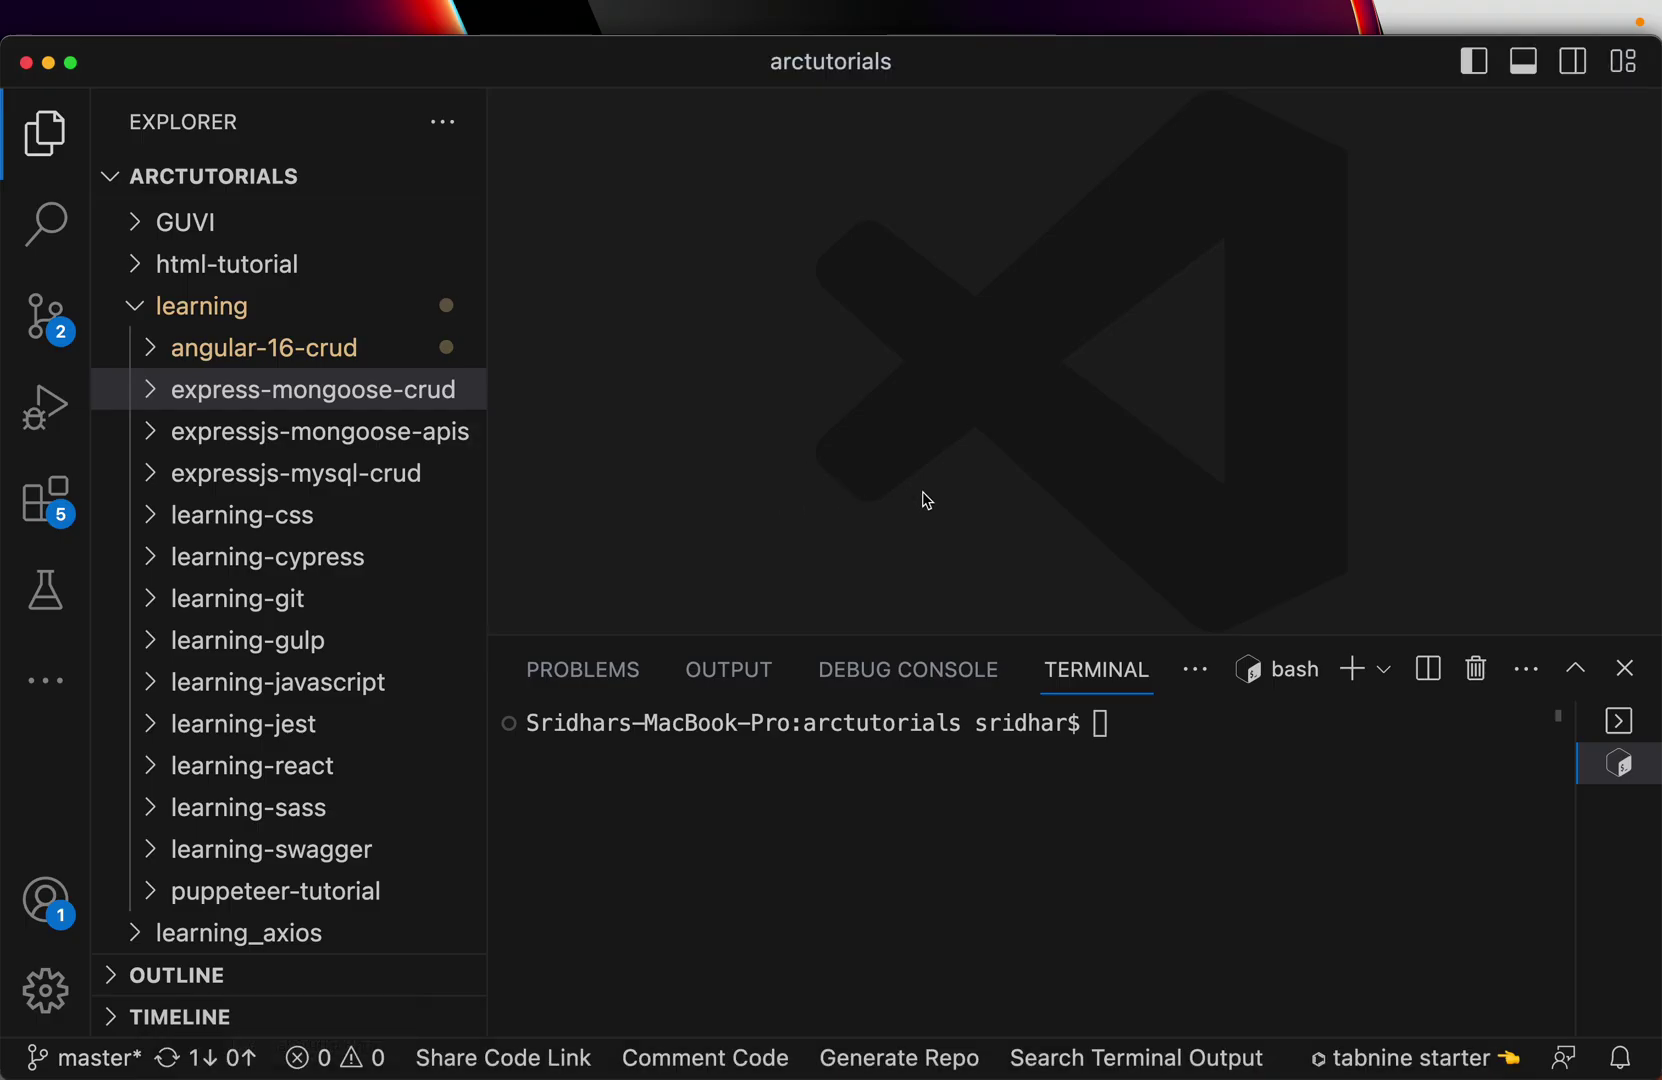
key(super+Tab)
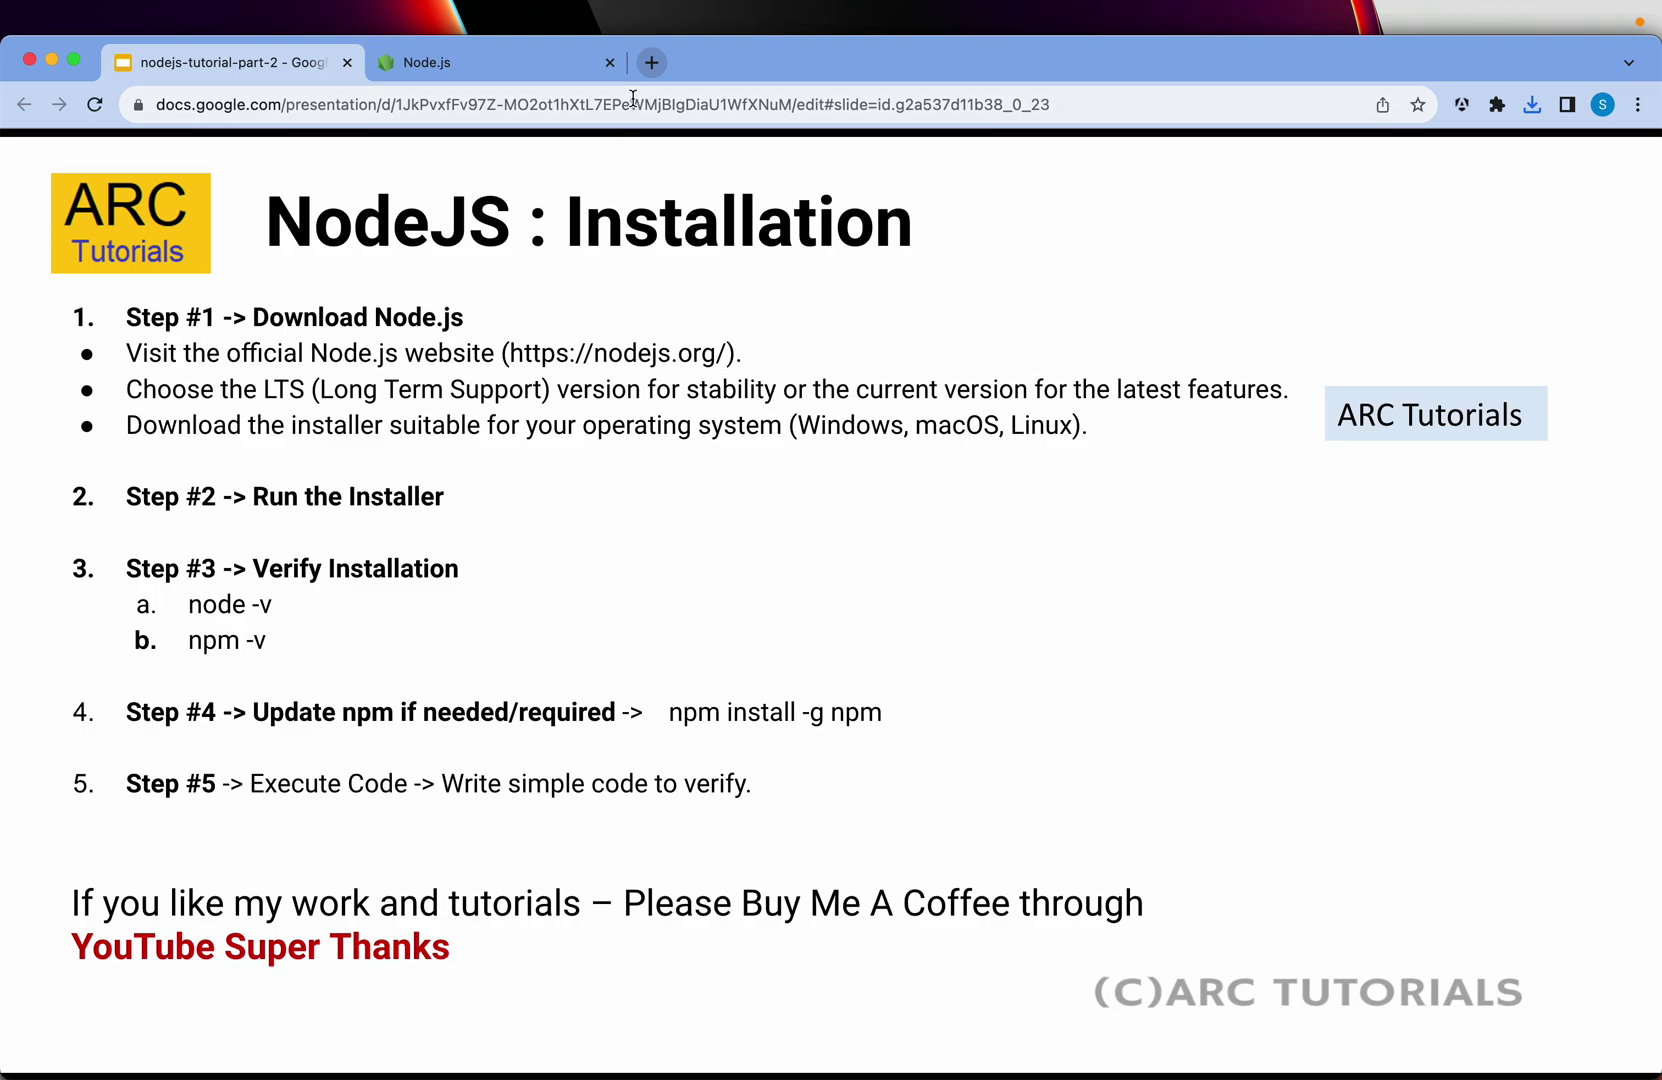
click(648, 63)
text(visual studio)
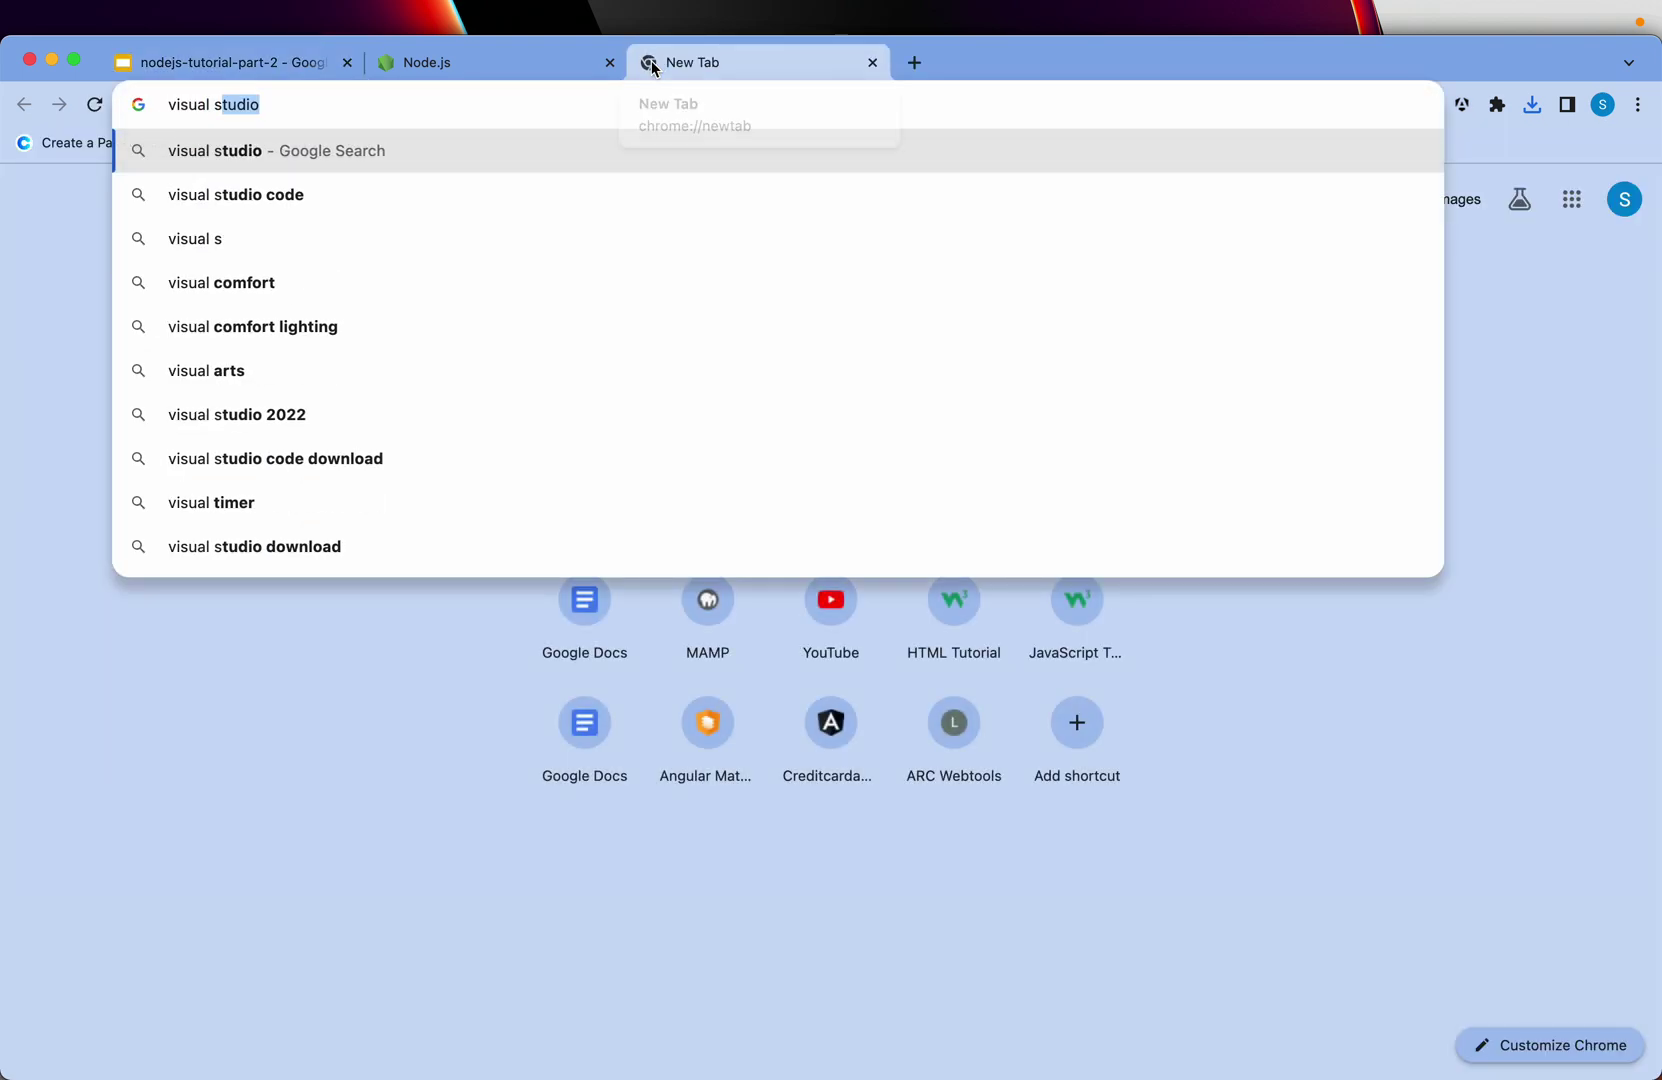
text( code)
key(Return)
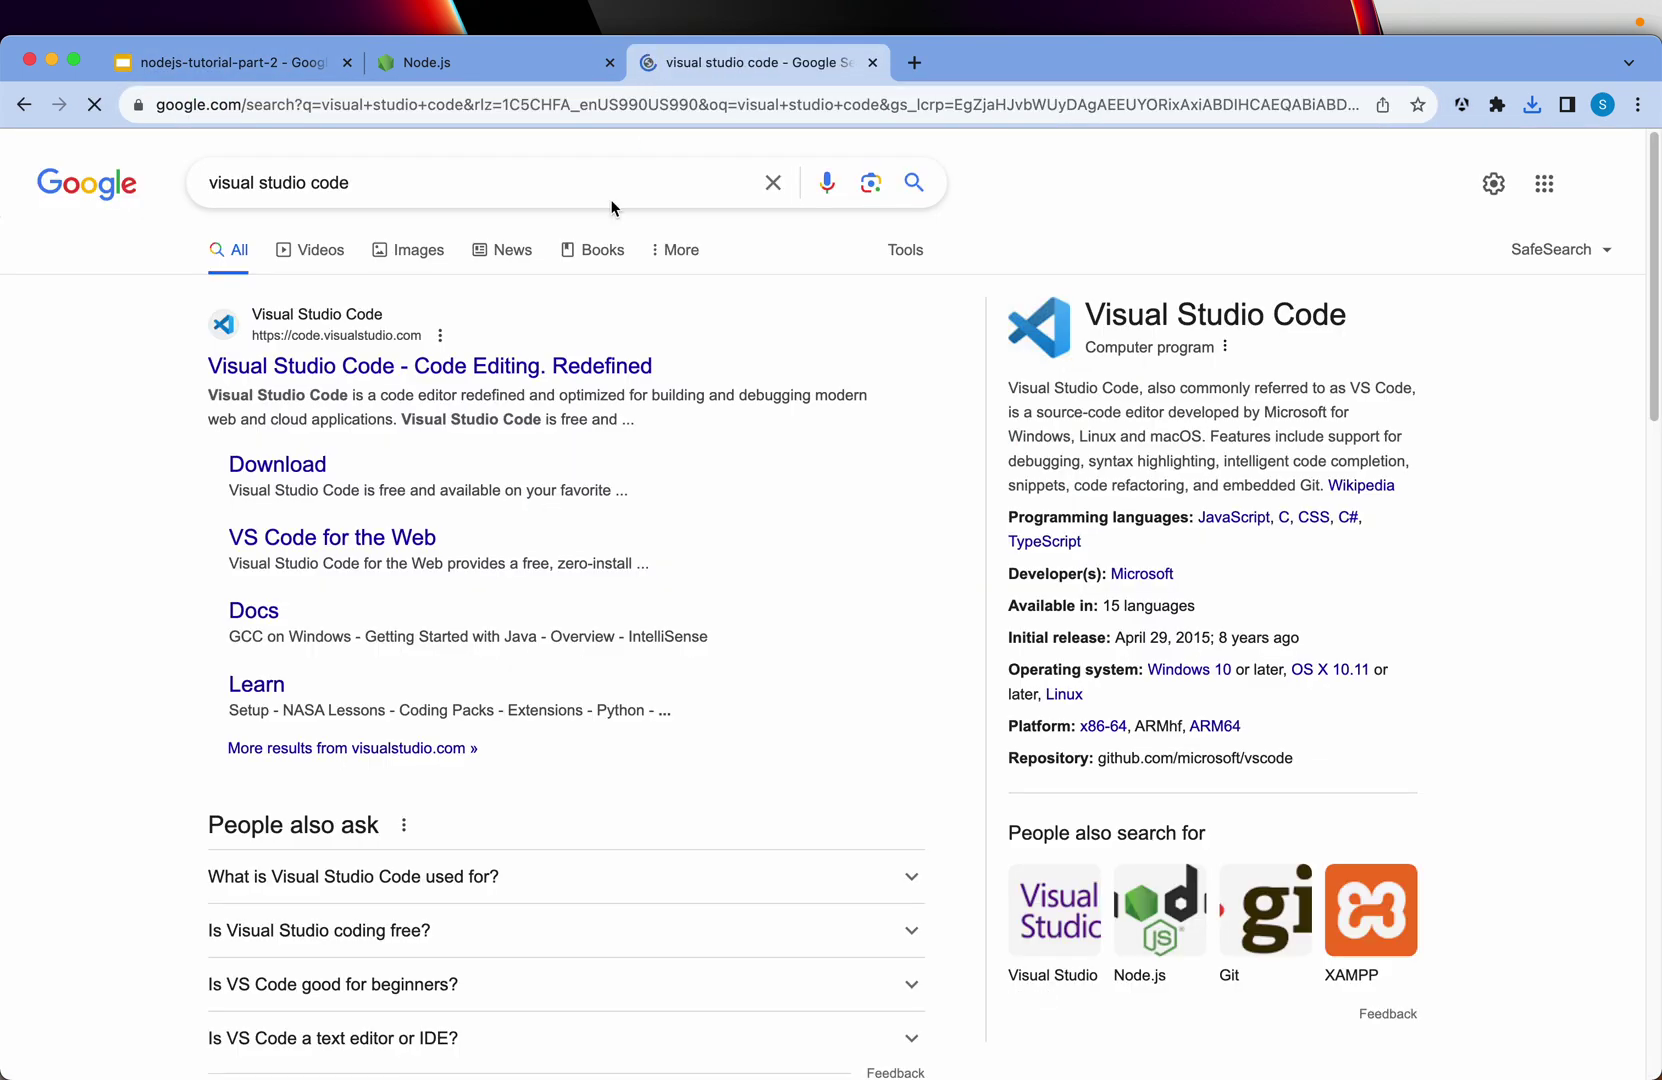
click(415, 378)
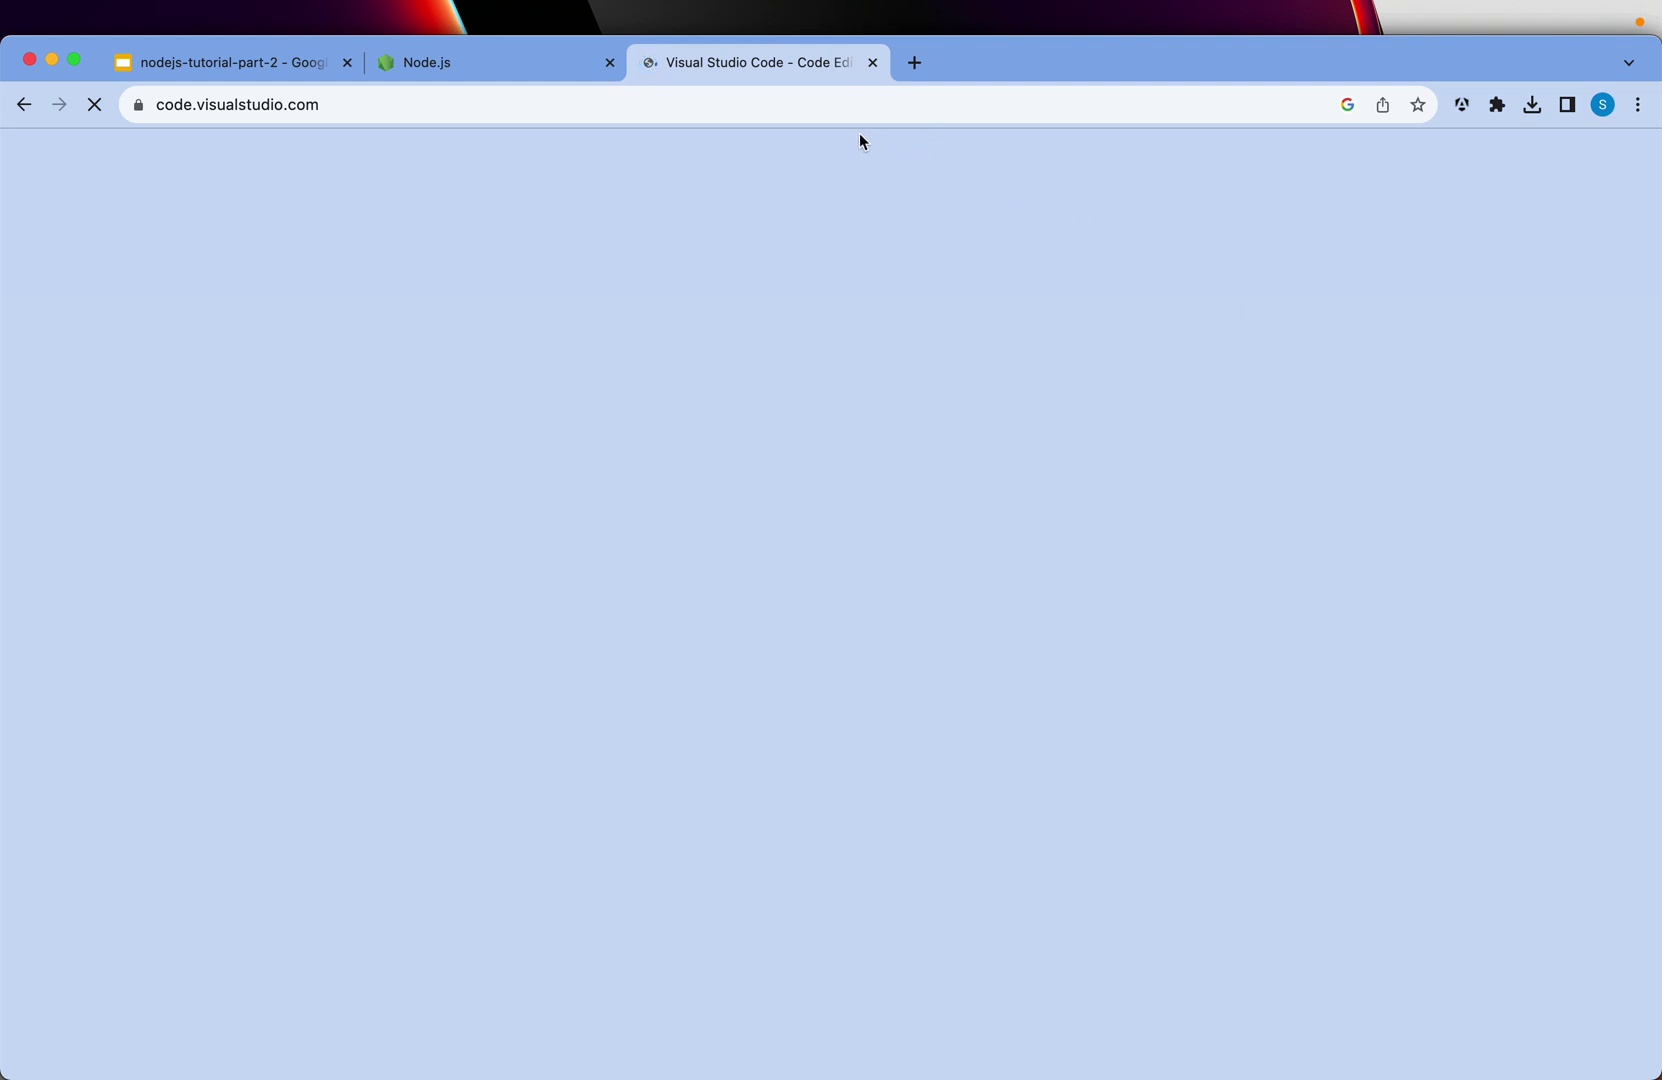
Reload code.visualstudio.com until the Version 1.85 homepage shows, then switch to VS Code.
click(815, 106)
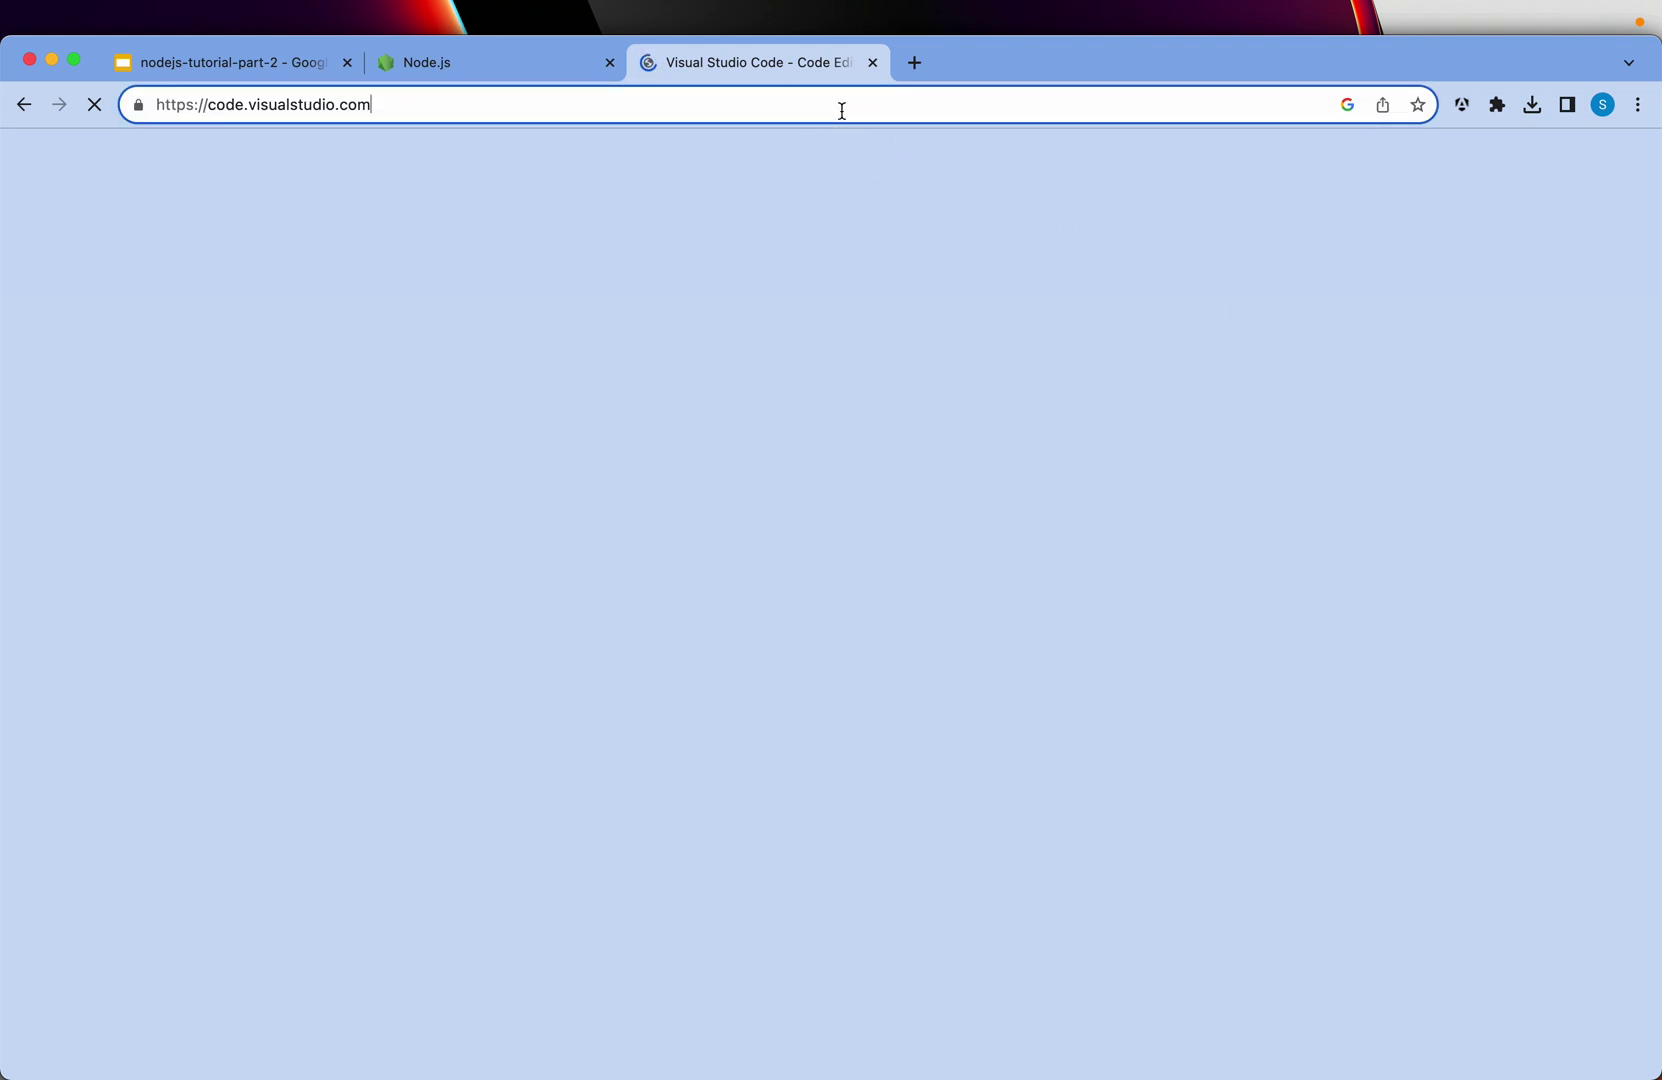
key(Return)
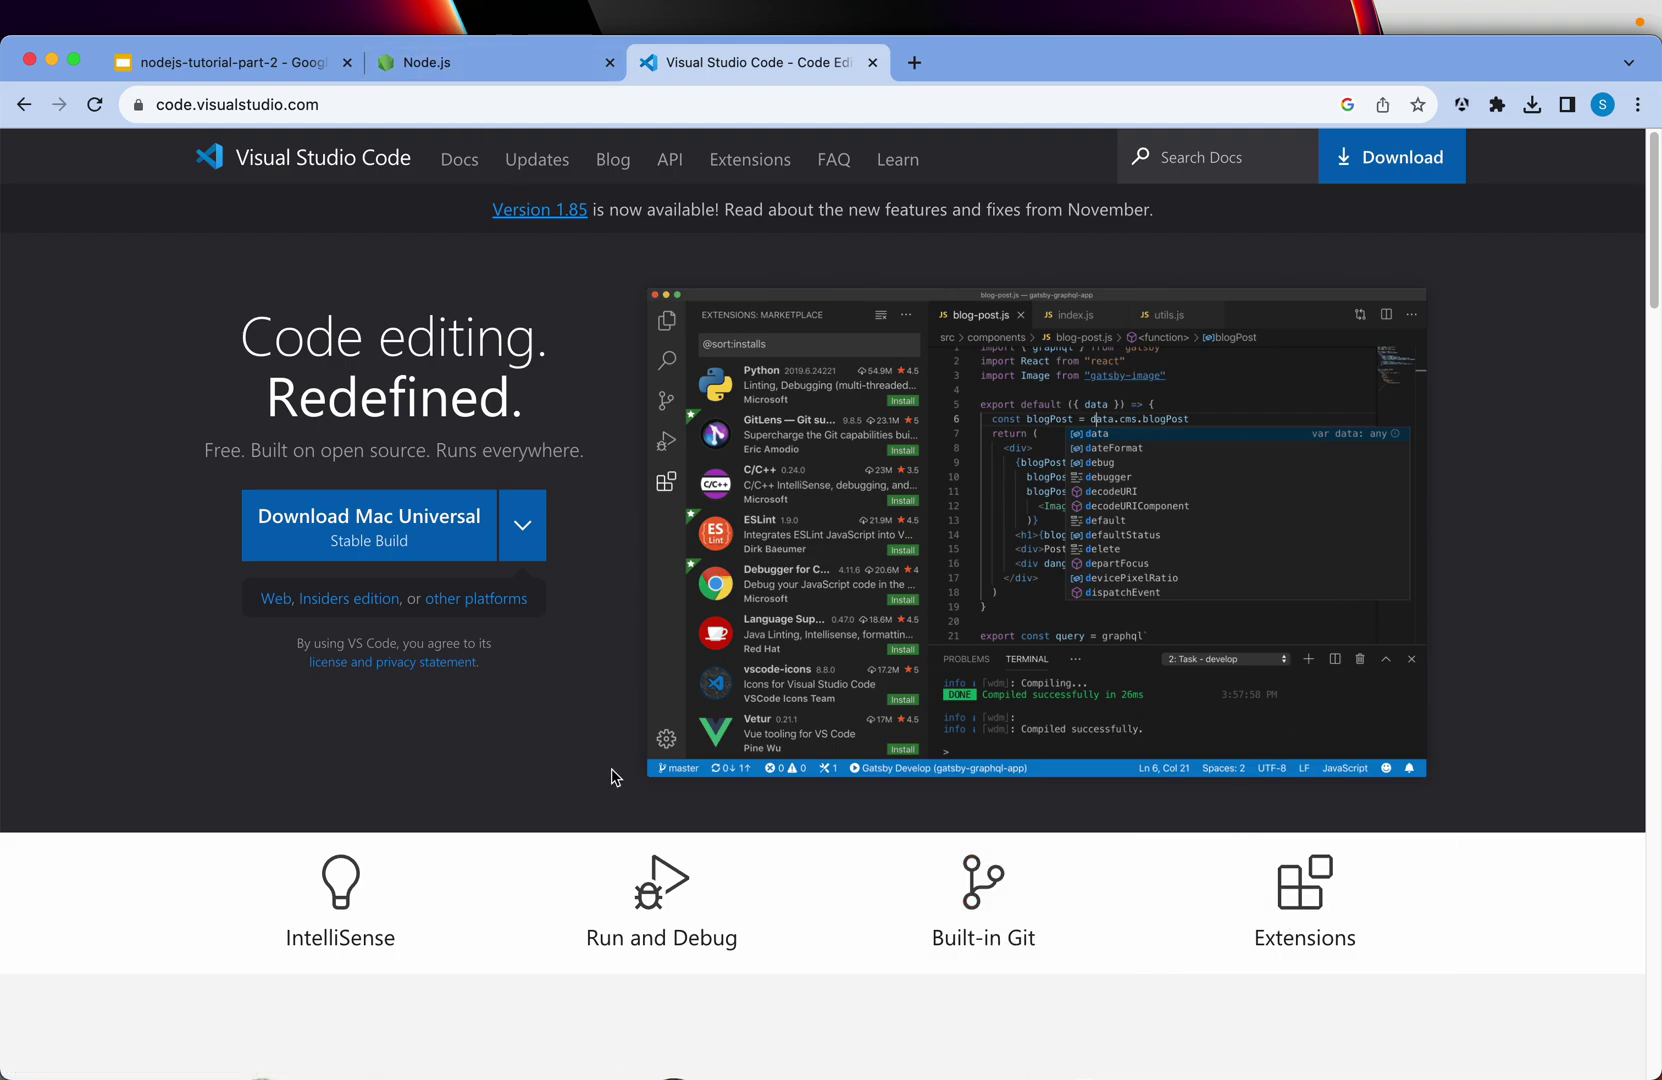
key(super+Tab)
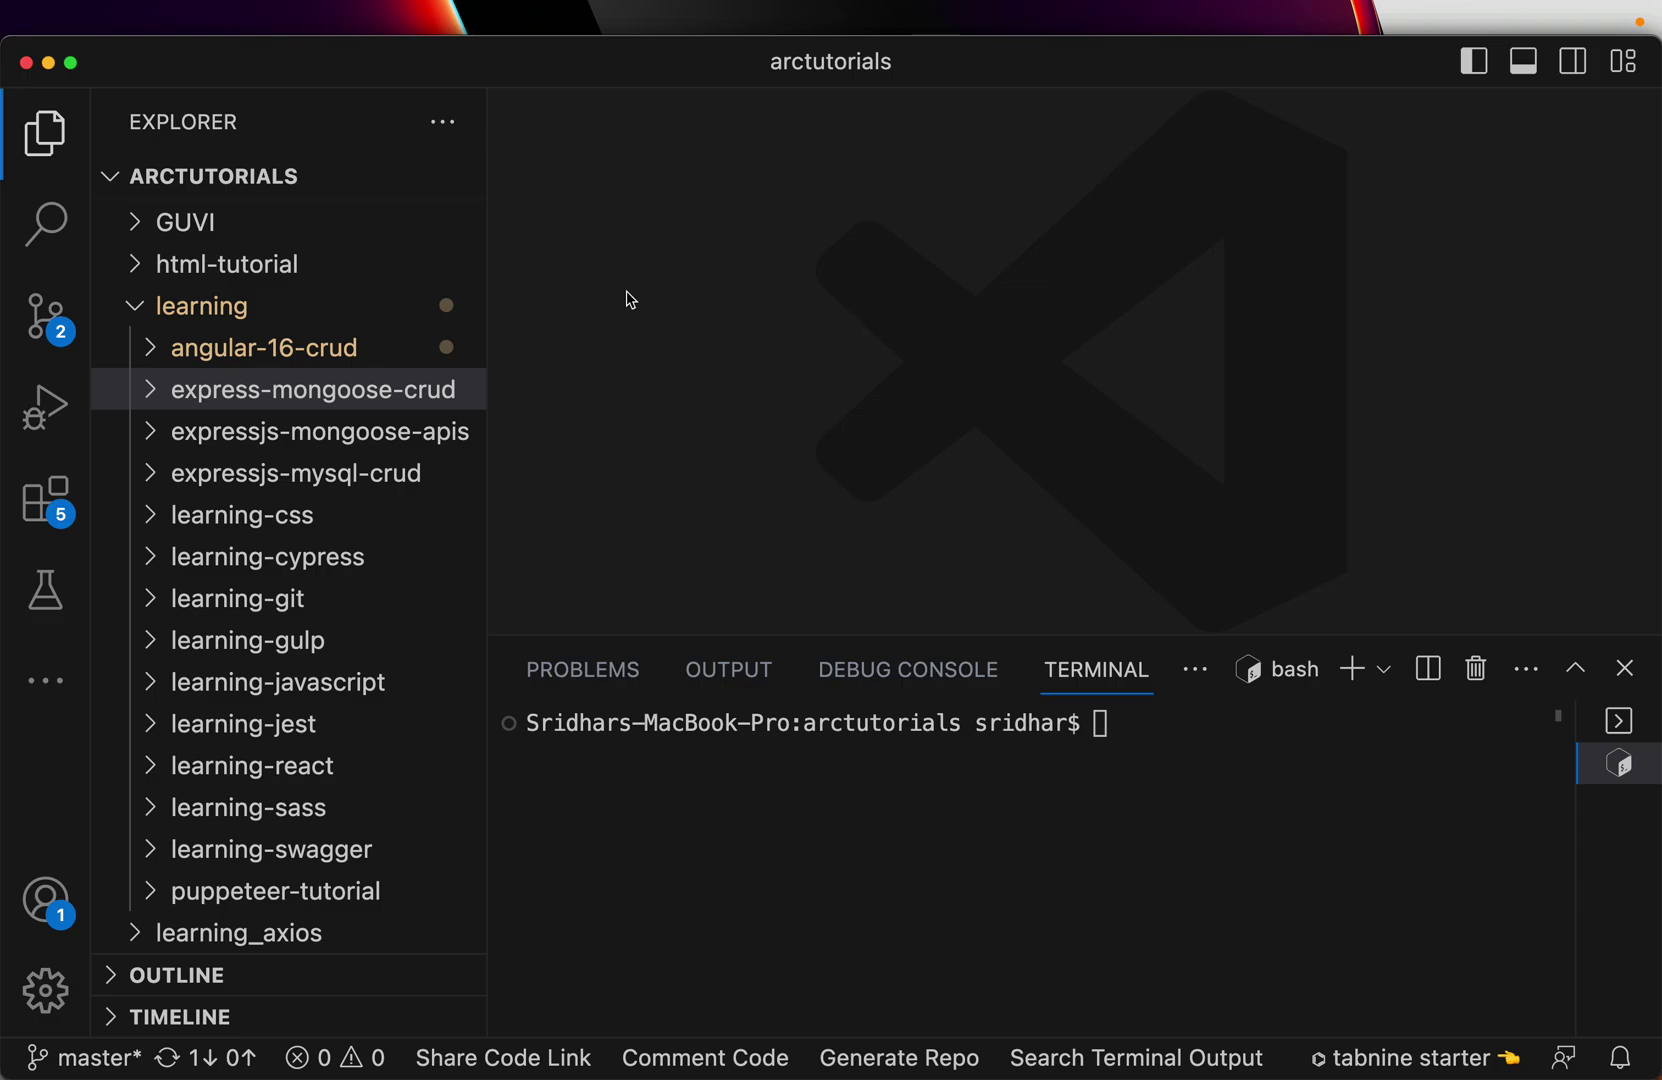
Create a new folder named nodejs-tutorial inside the learning folder.
click(133, 312)
click(128, 306)
click(362, 188)
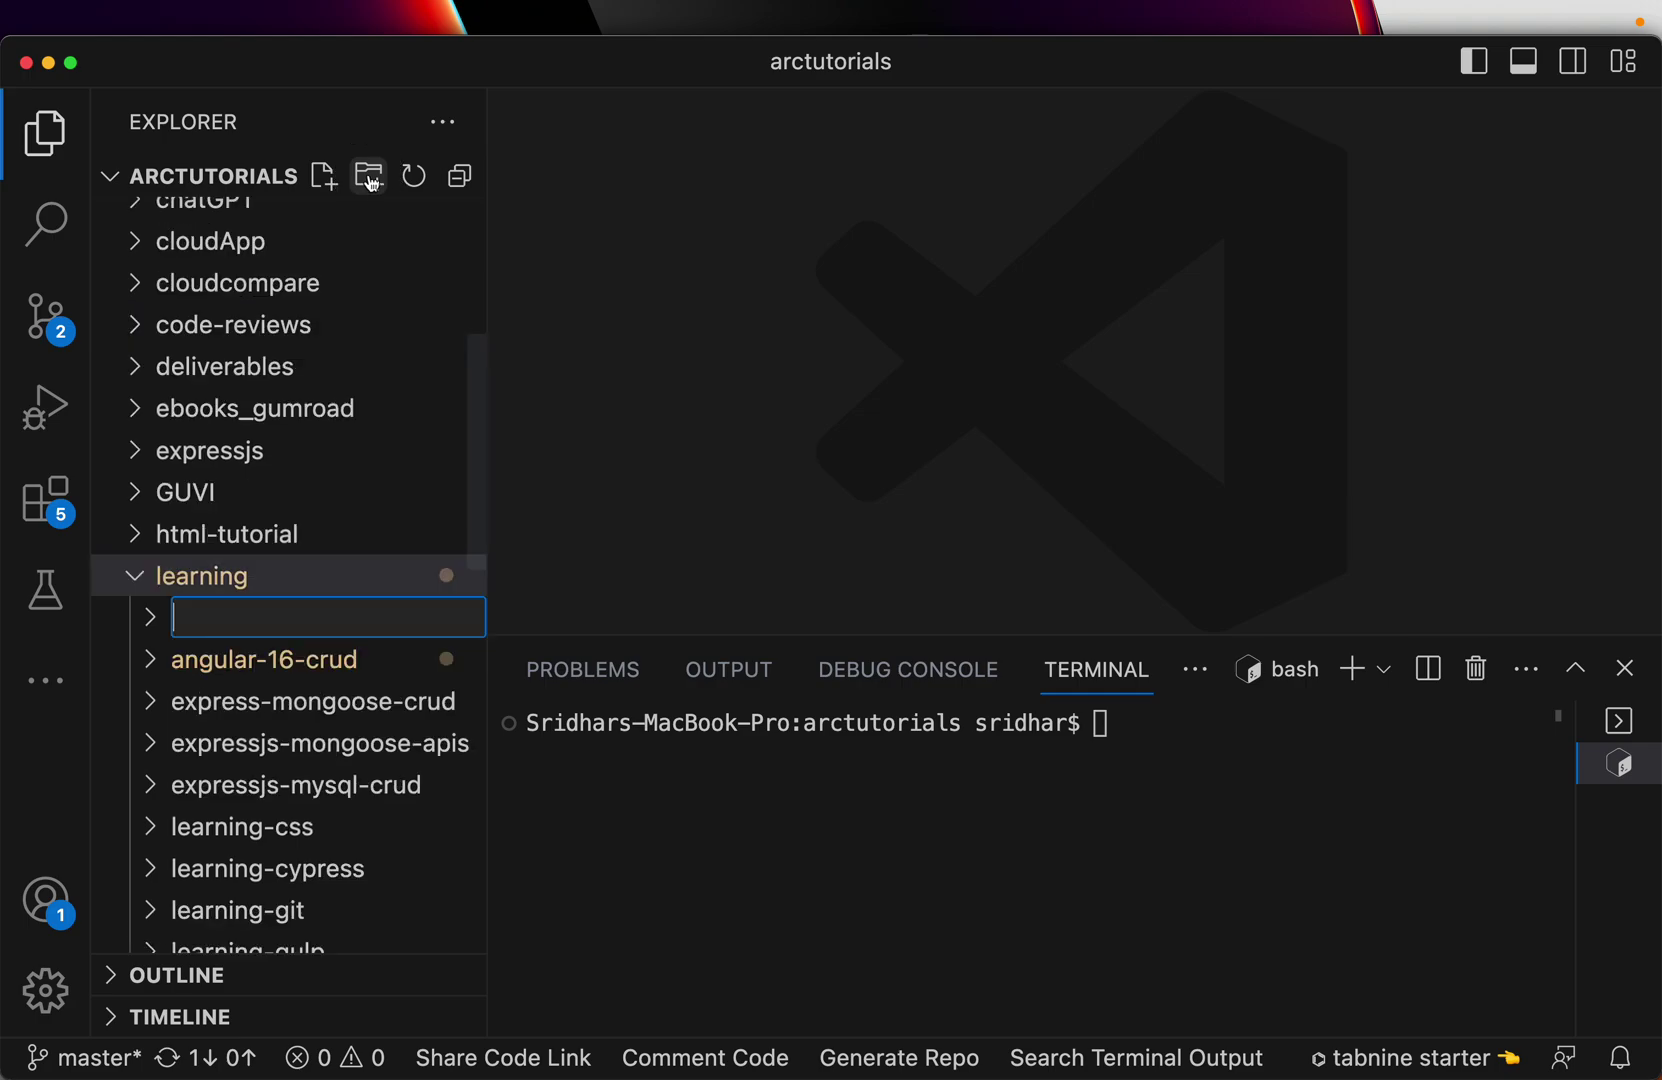
text(nodejs-tutorial)
key(Return)
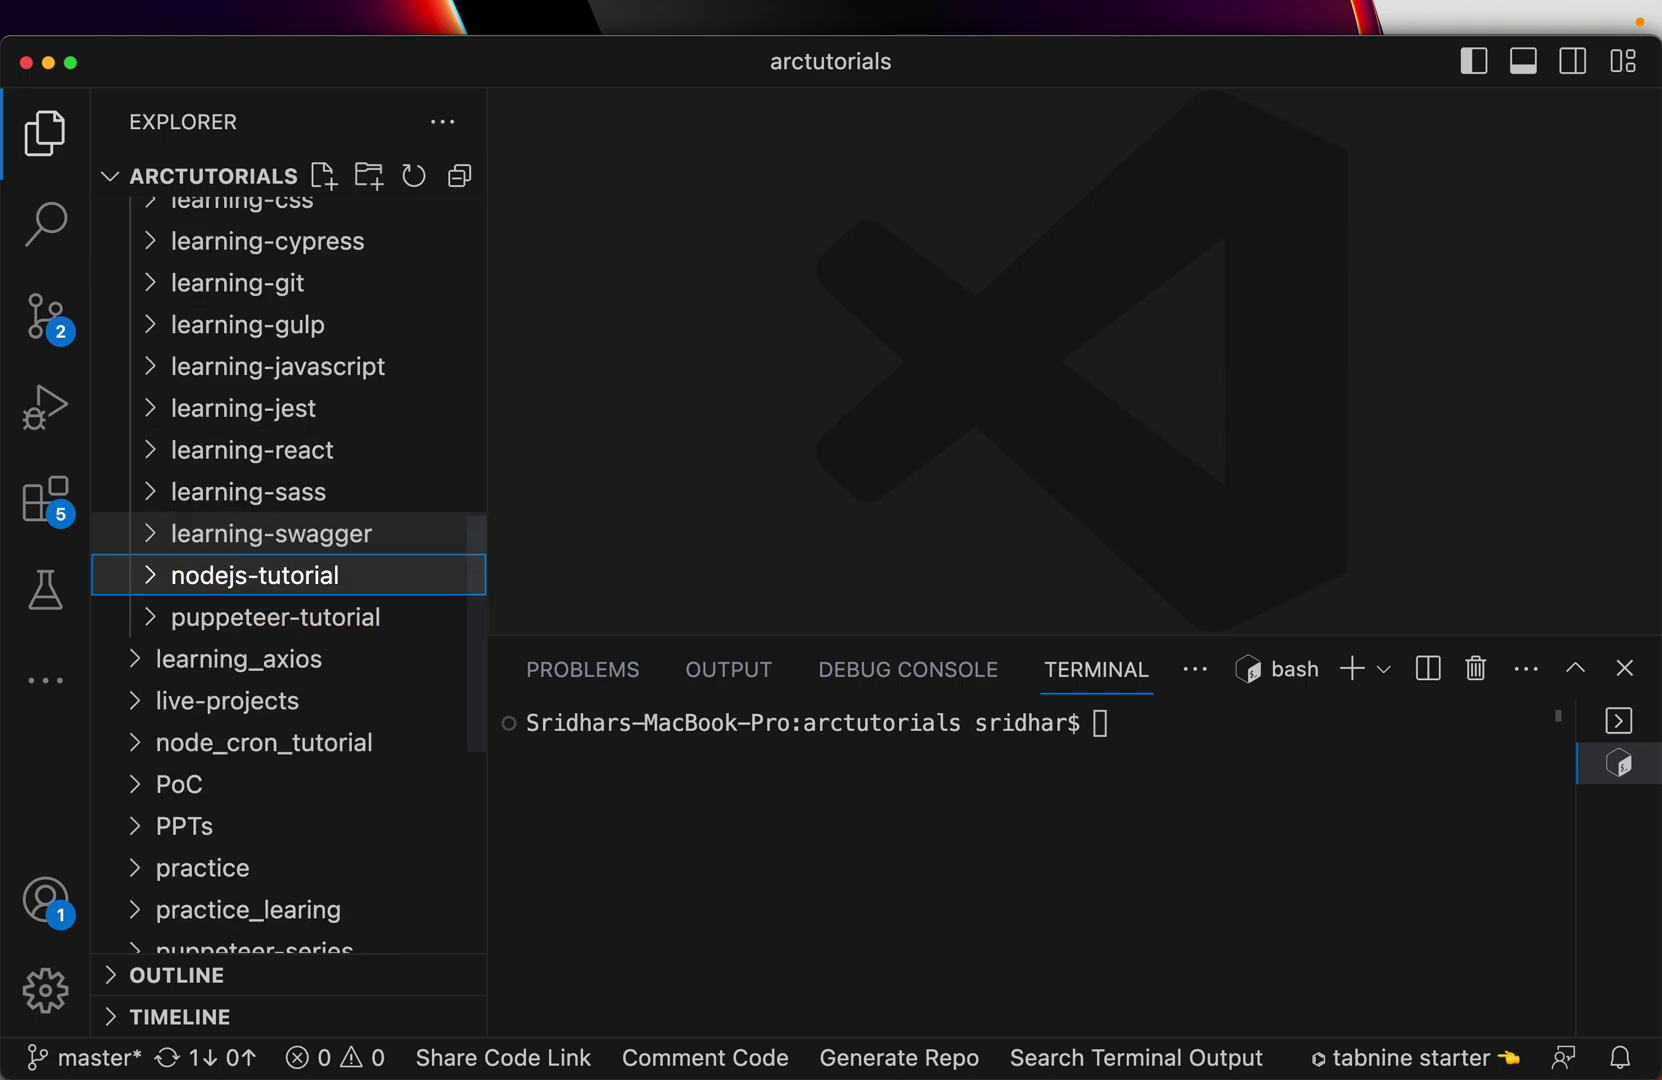
In the integrated terminal, cd into learning/nodejs-tutorial/ and run clear.
click(873, 866)
text(cd node)
key(Tab)
key(BackSpace)
key(BackSpace)
key(BackSpace)
key(BackSpace)
key(BackSpace)
key(BackSpace)
key(BackSpace)
key(BackSpace)
key(BackSpace)
key(BackSpace)
key(BackSpace)
key(BackSpace)
key(BackSpace)
key(BackSpace)
key(BackSpace)
key(BackSpace)
key(BackSpace)
key(BackSpace)
key(BackSpace)
text(le)
key(Tab)
text(/nod)
key(BackSpace)
text(o)
key(Tab)
key(Return)
text(clear)
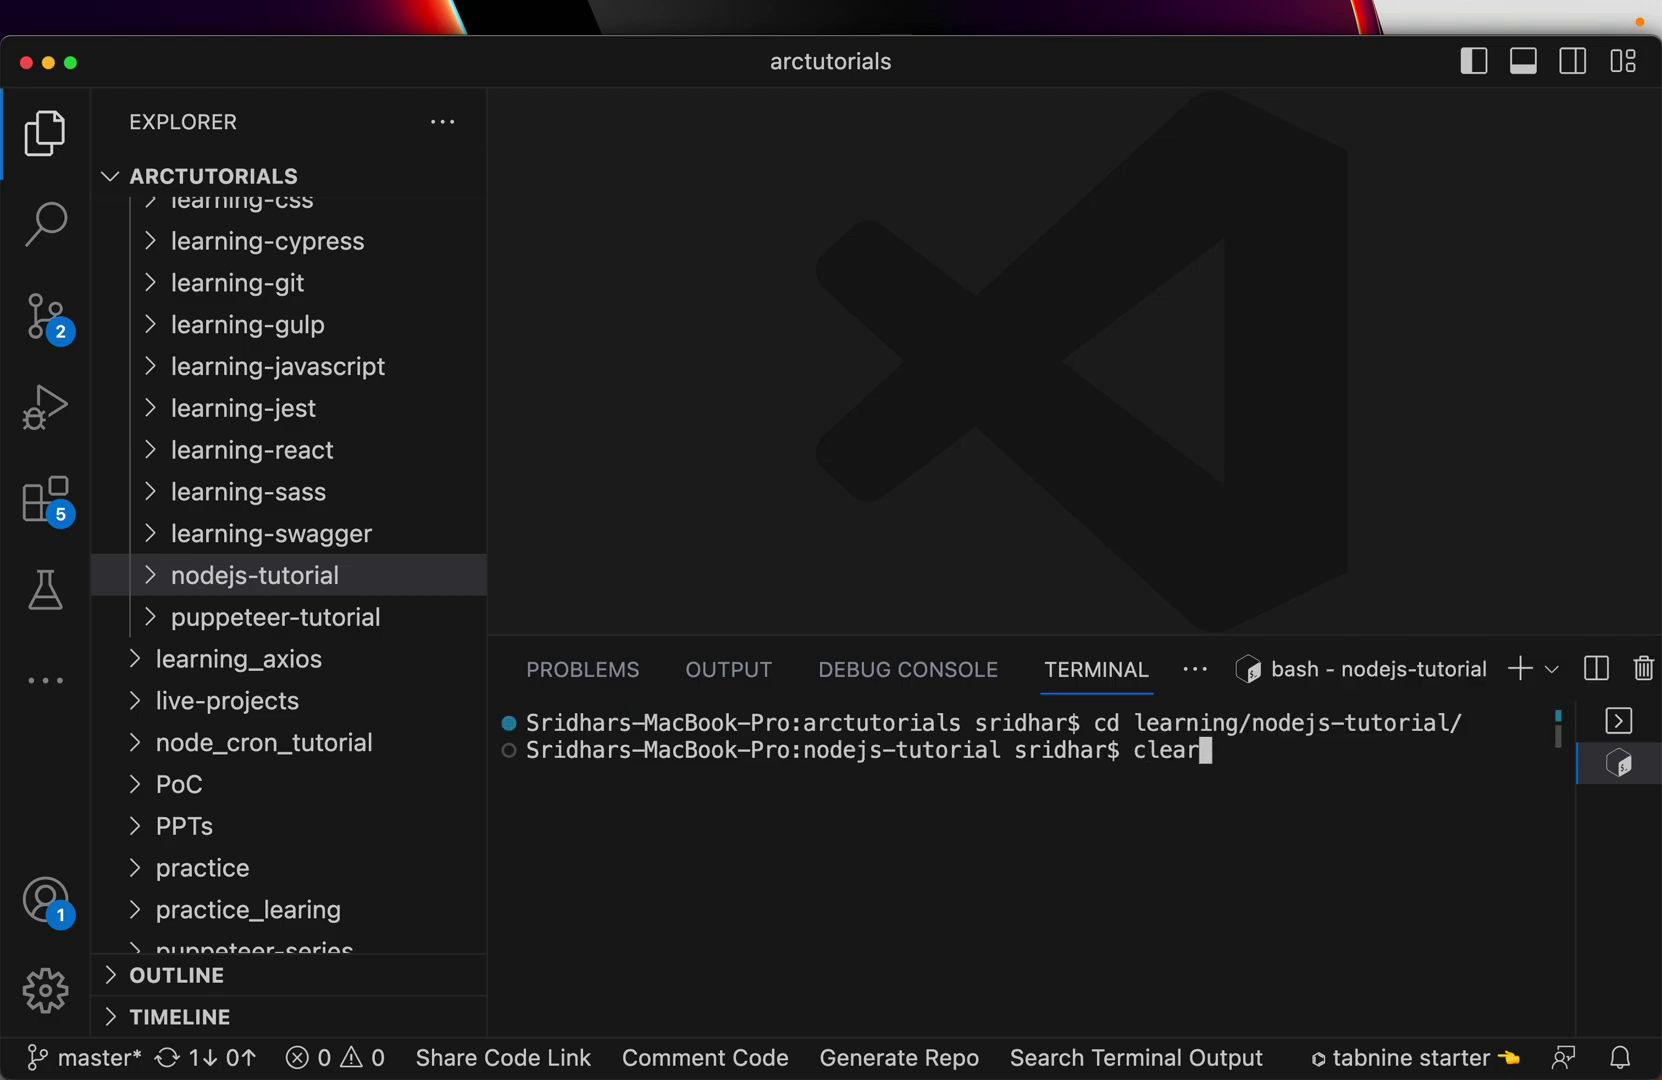
key(Return)
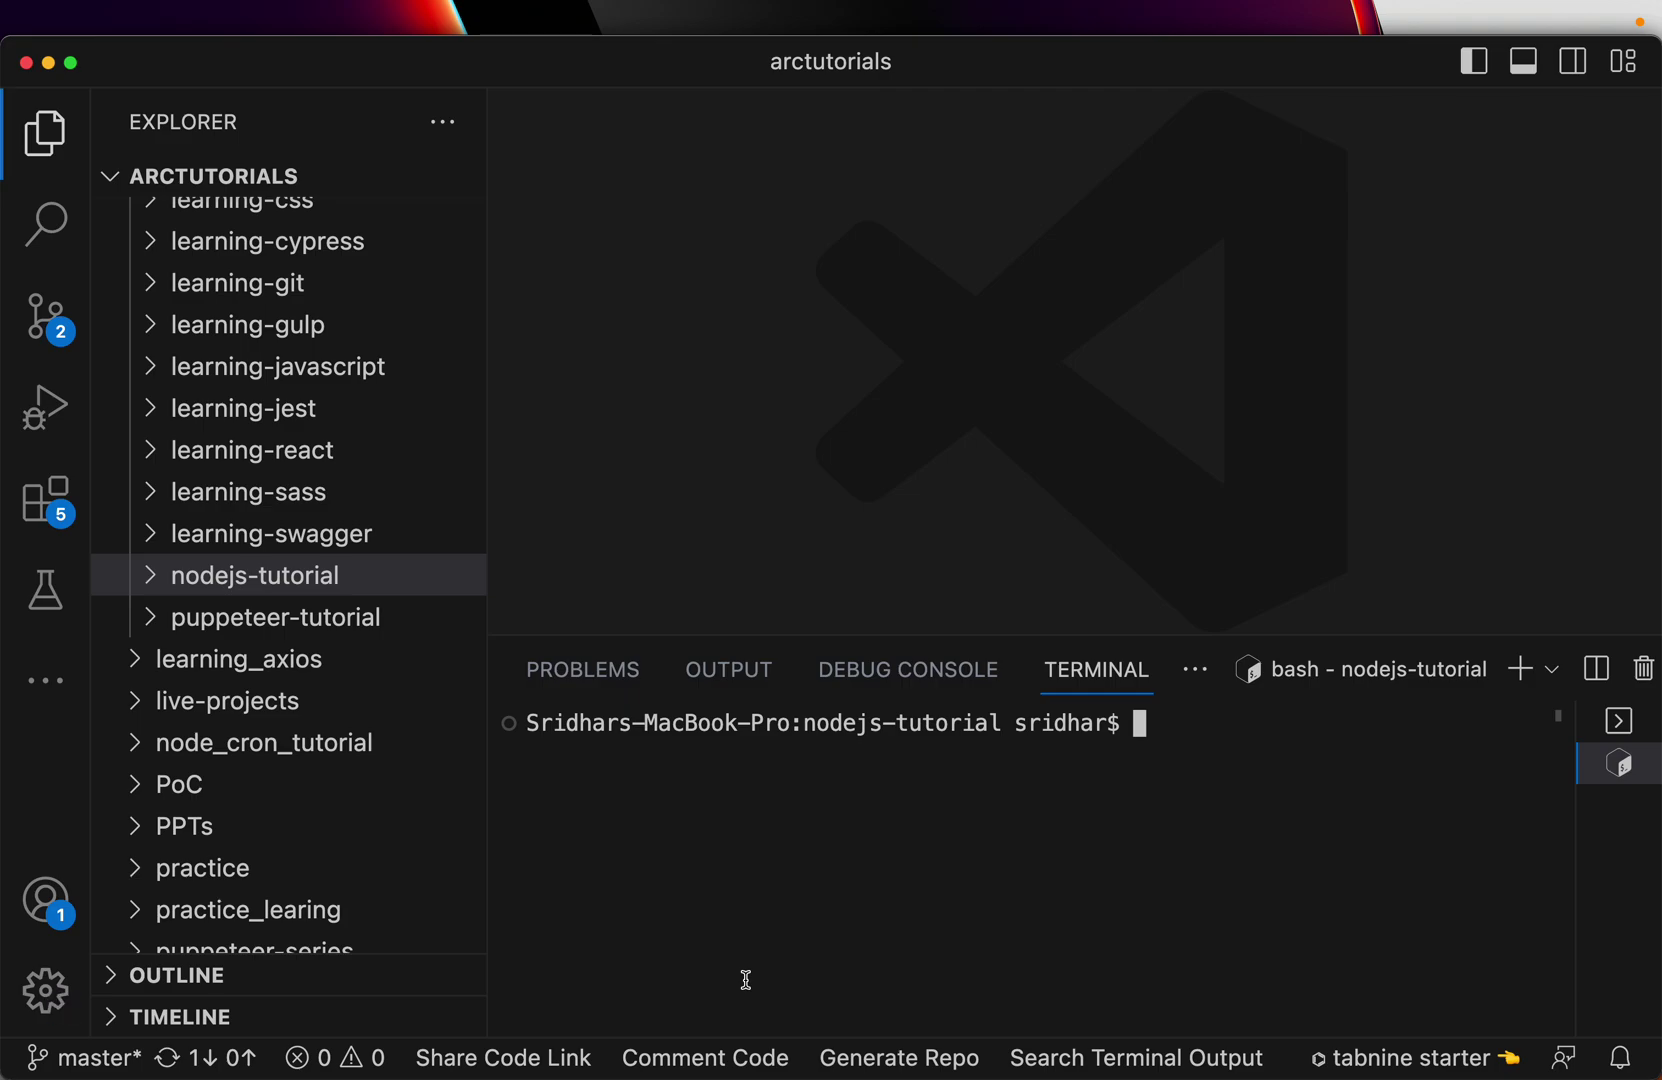
Check the installation slides in Chrome, then return to the VS Code terminal.
key(super+Tab)
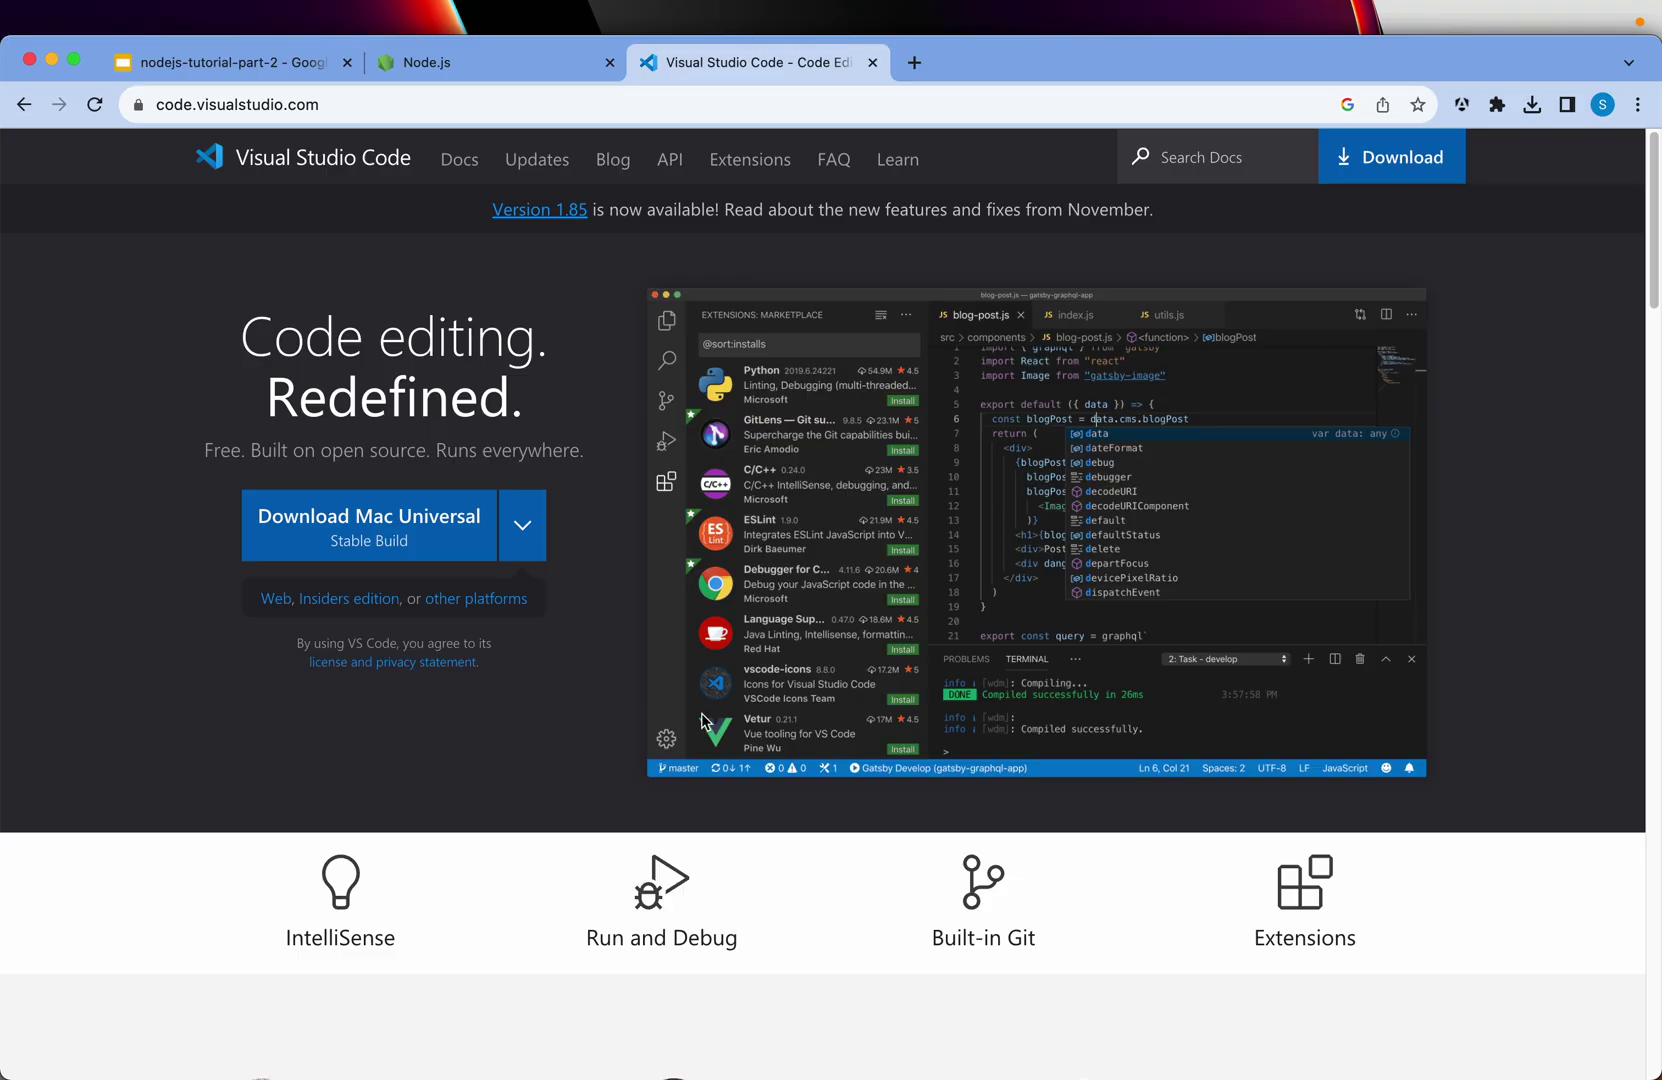
click(275, 68)
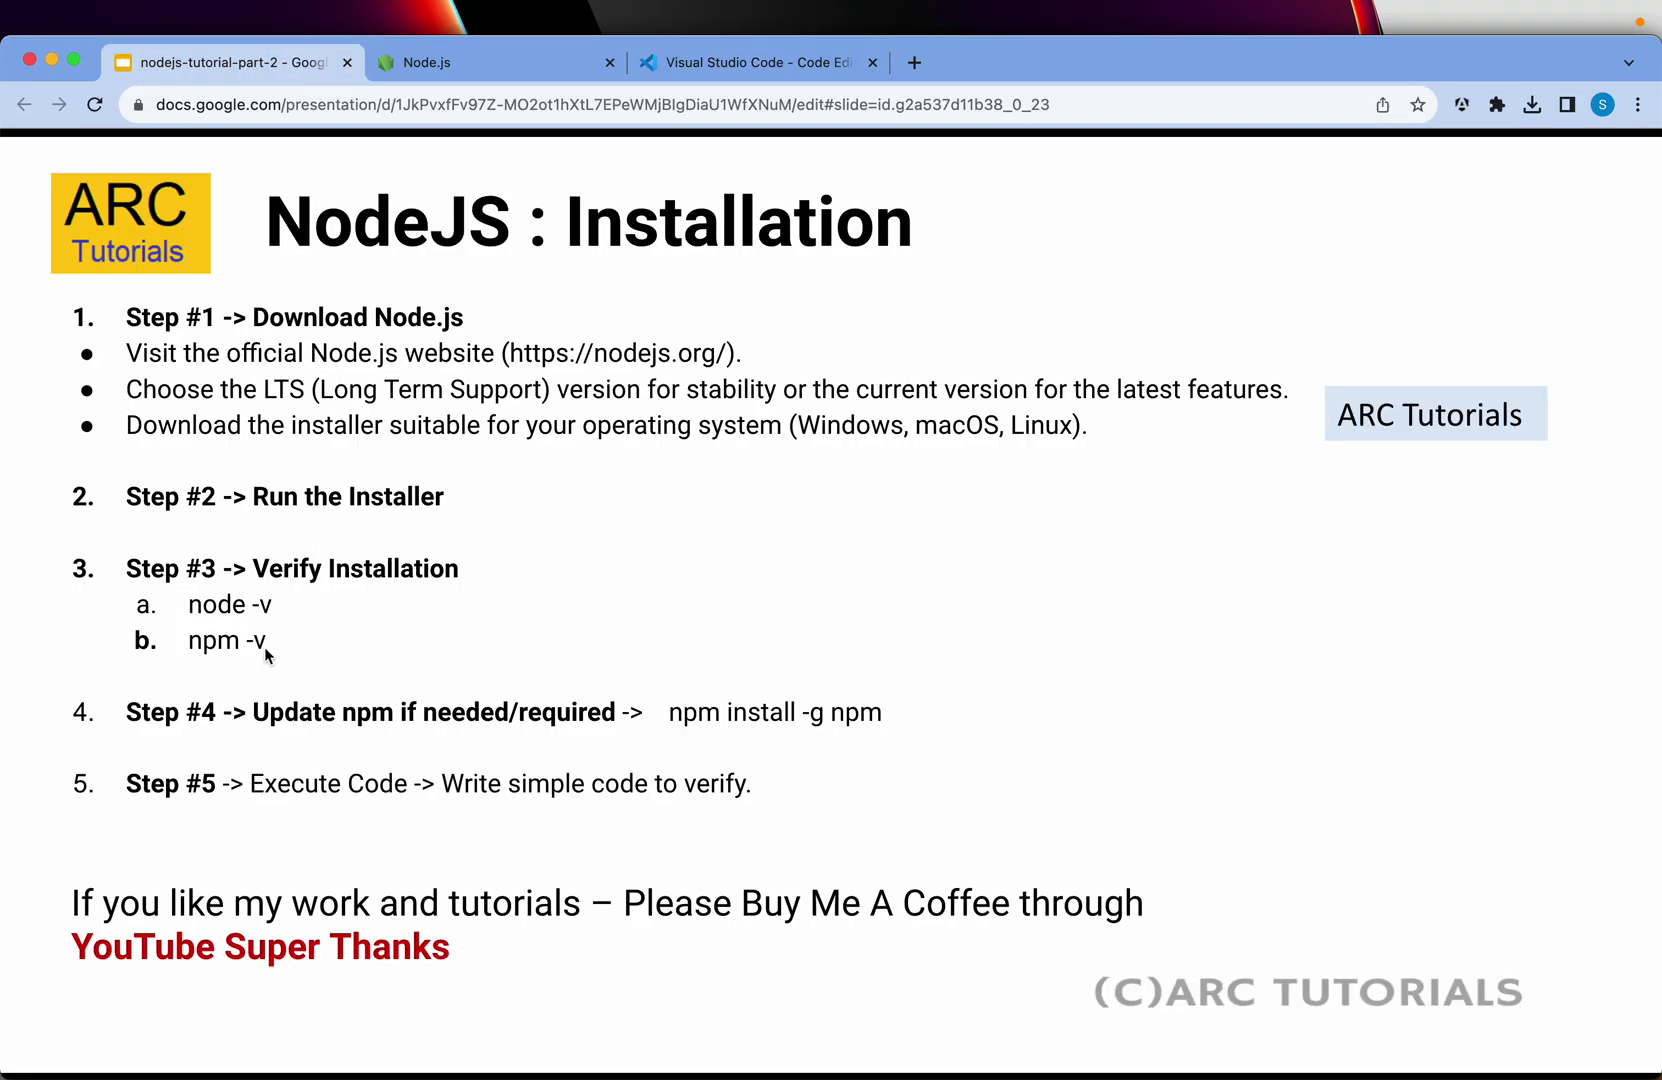
key(super+Tab)
text(no)
key(BackSpace)
key(BackSpace)
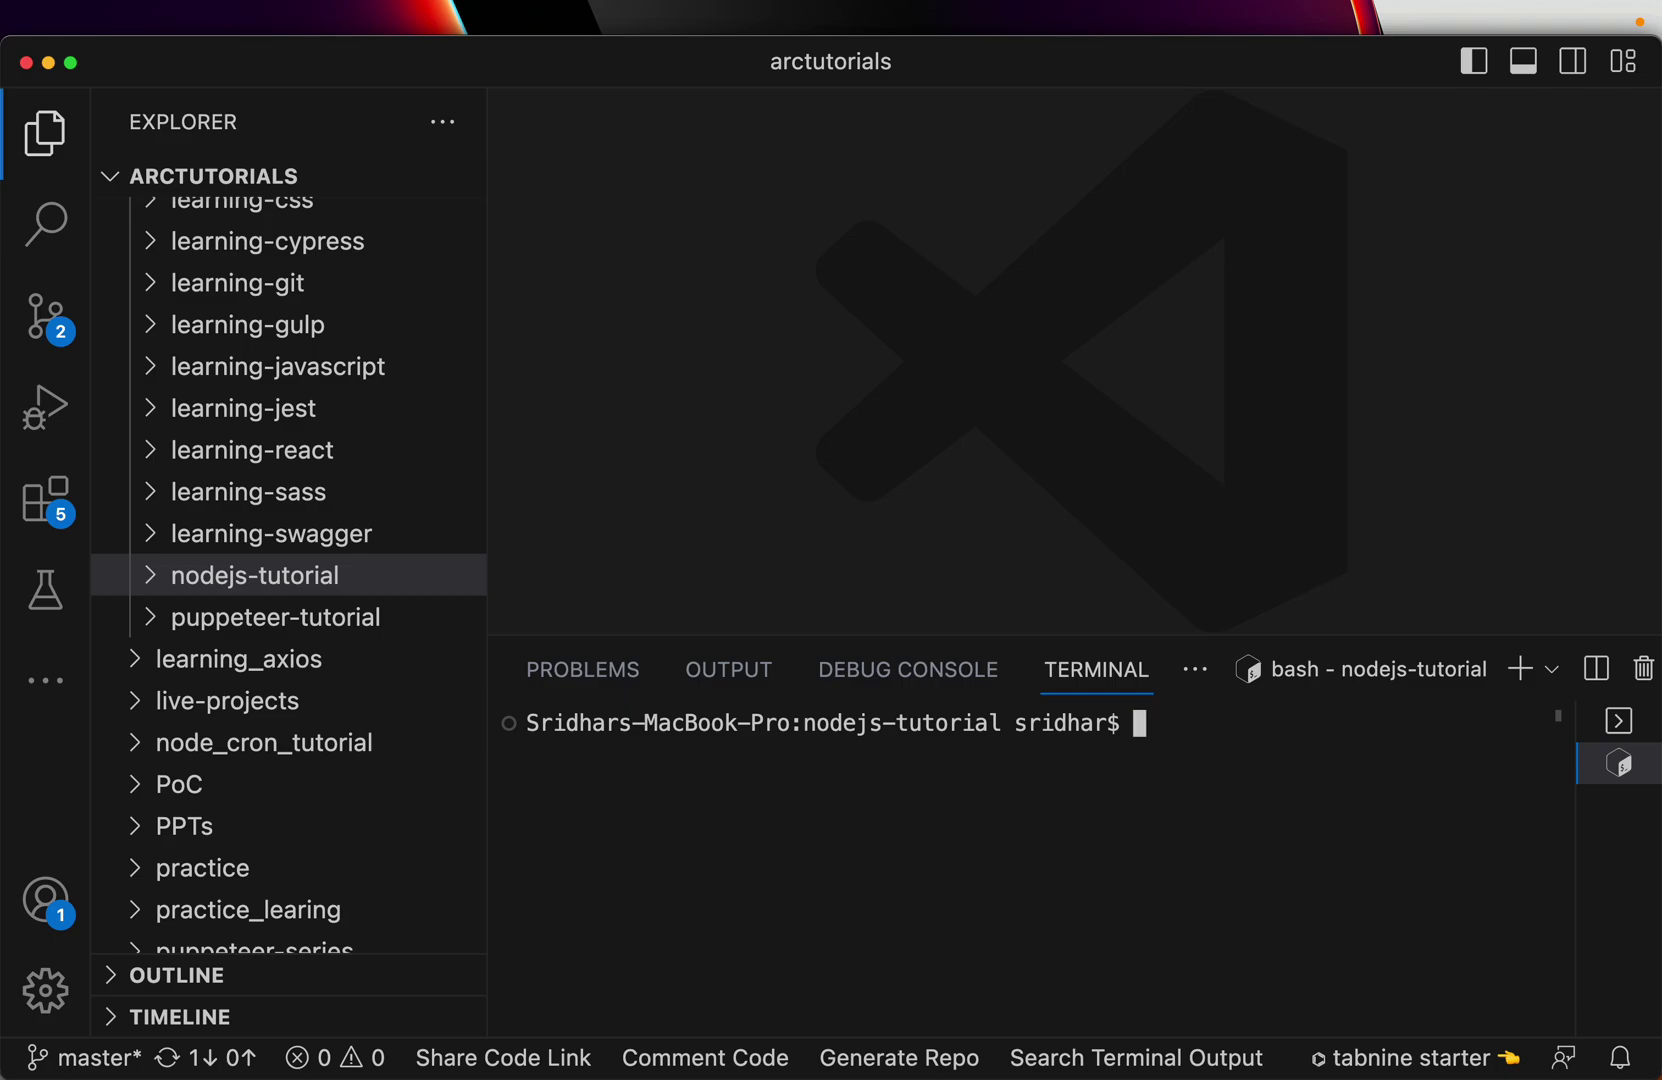
Launch the macOS Terminal app through Spotlight search for 'terminal'.
key(super+space)
text(terminal)
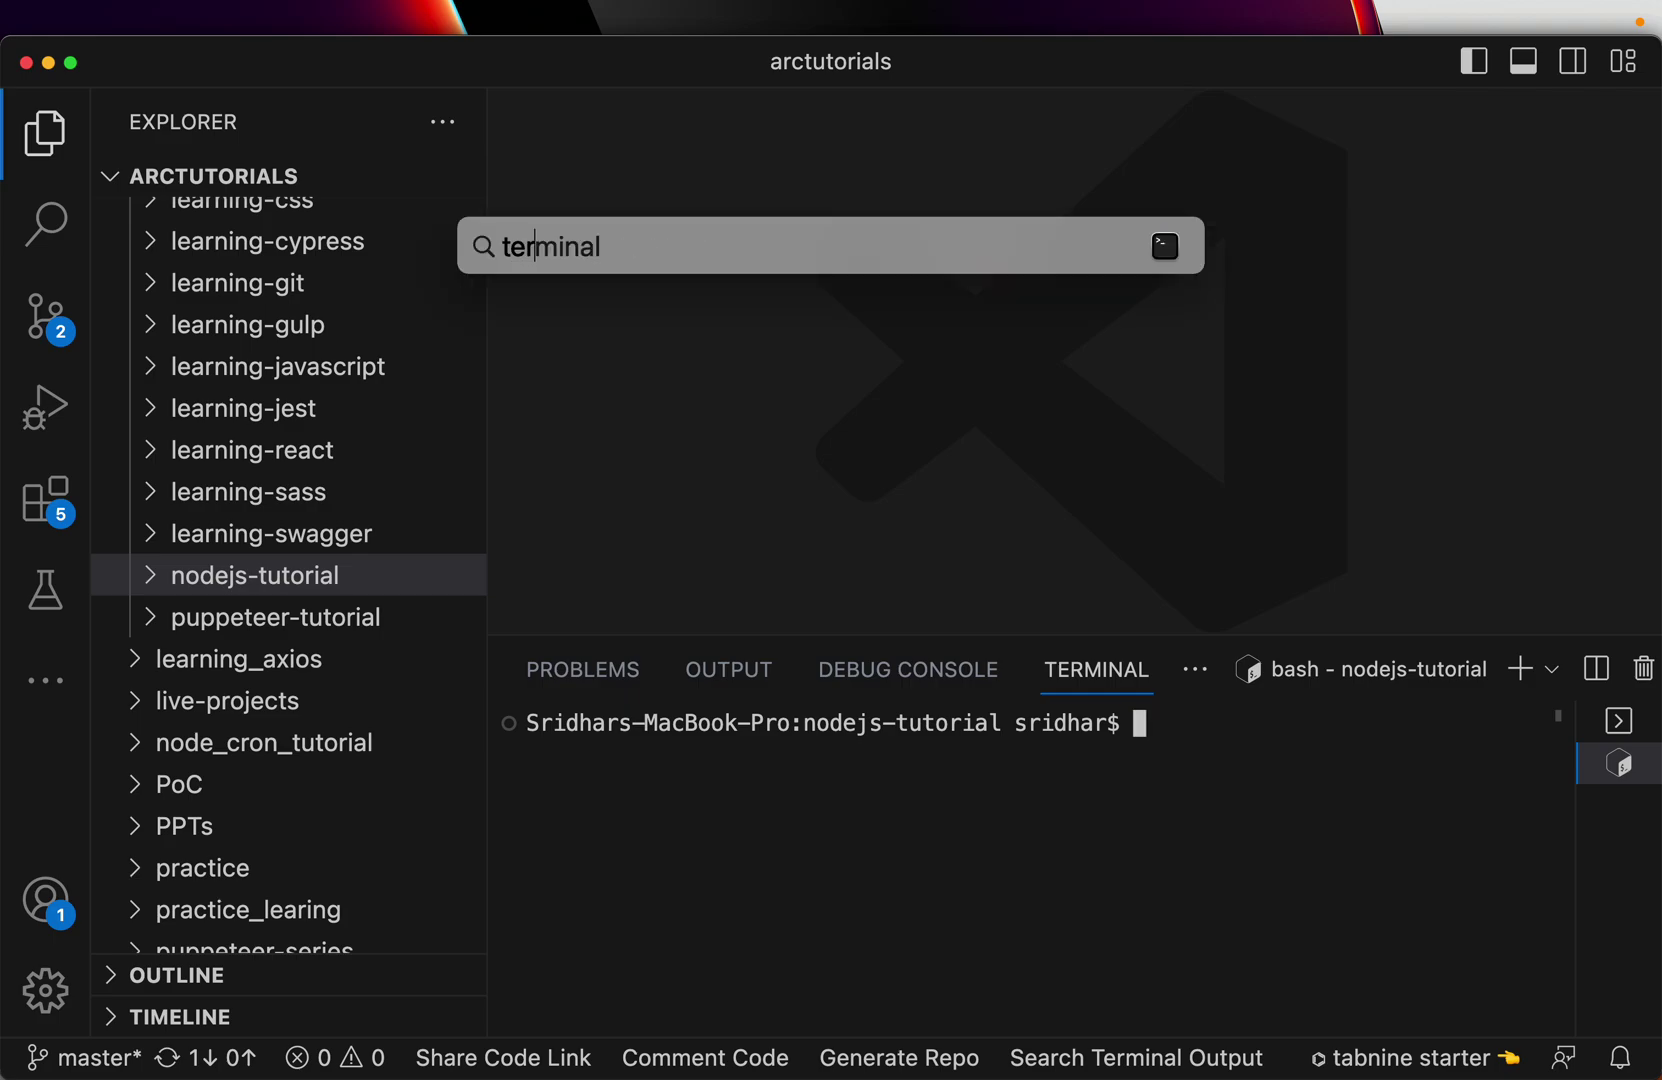
key(Return)
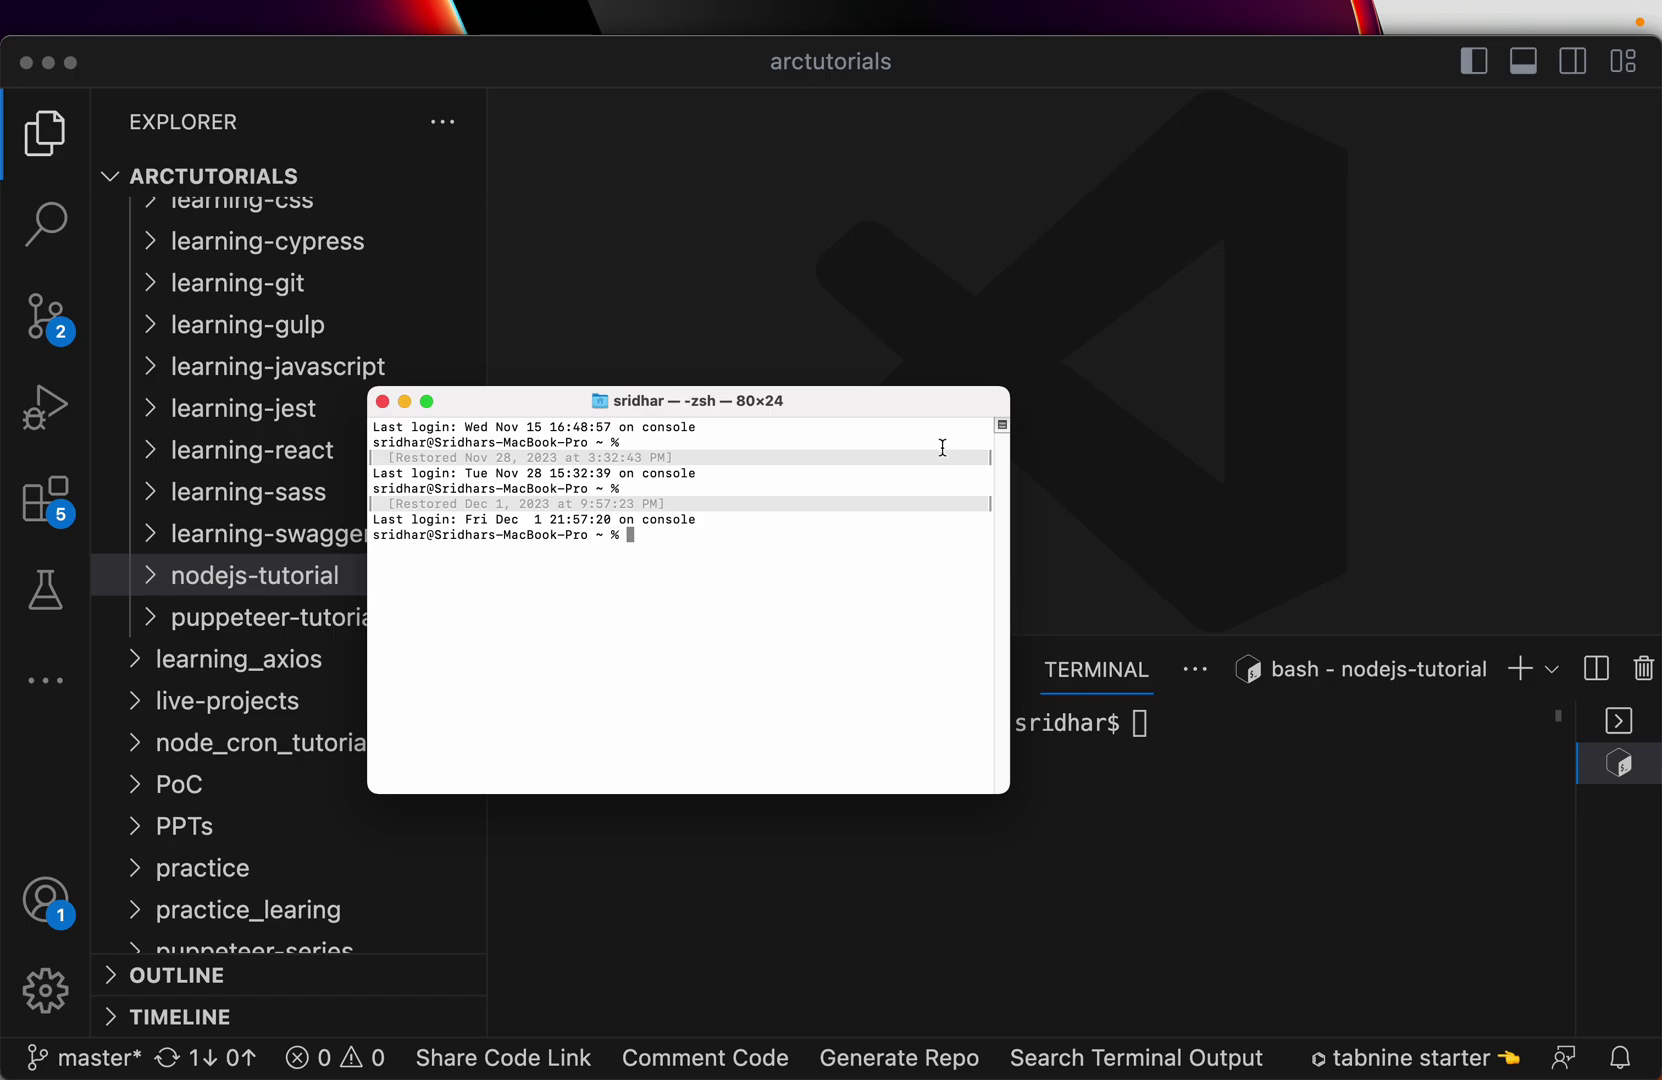
Run clear and node -v, highlighting the reported Node version v20.3.0.
text(clear)
key(Return)
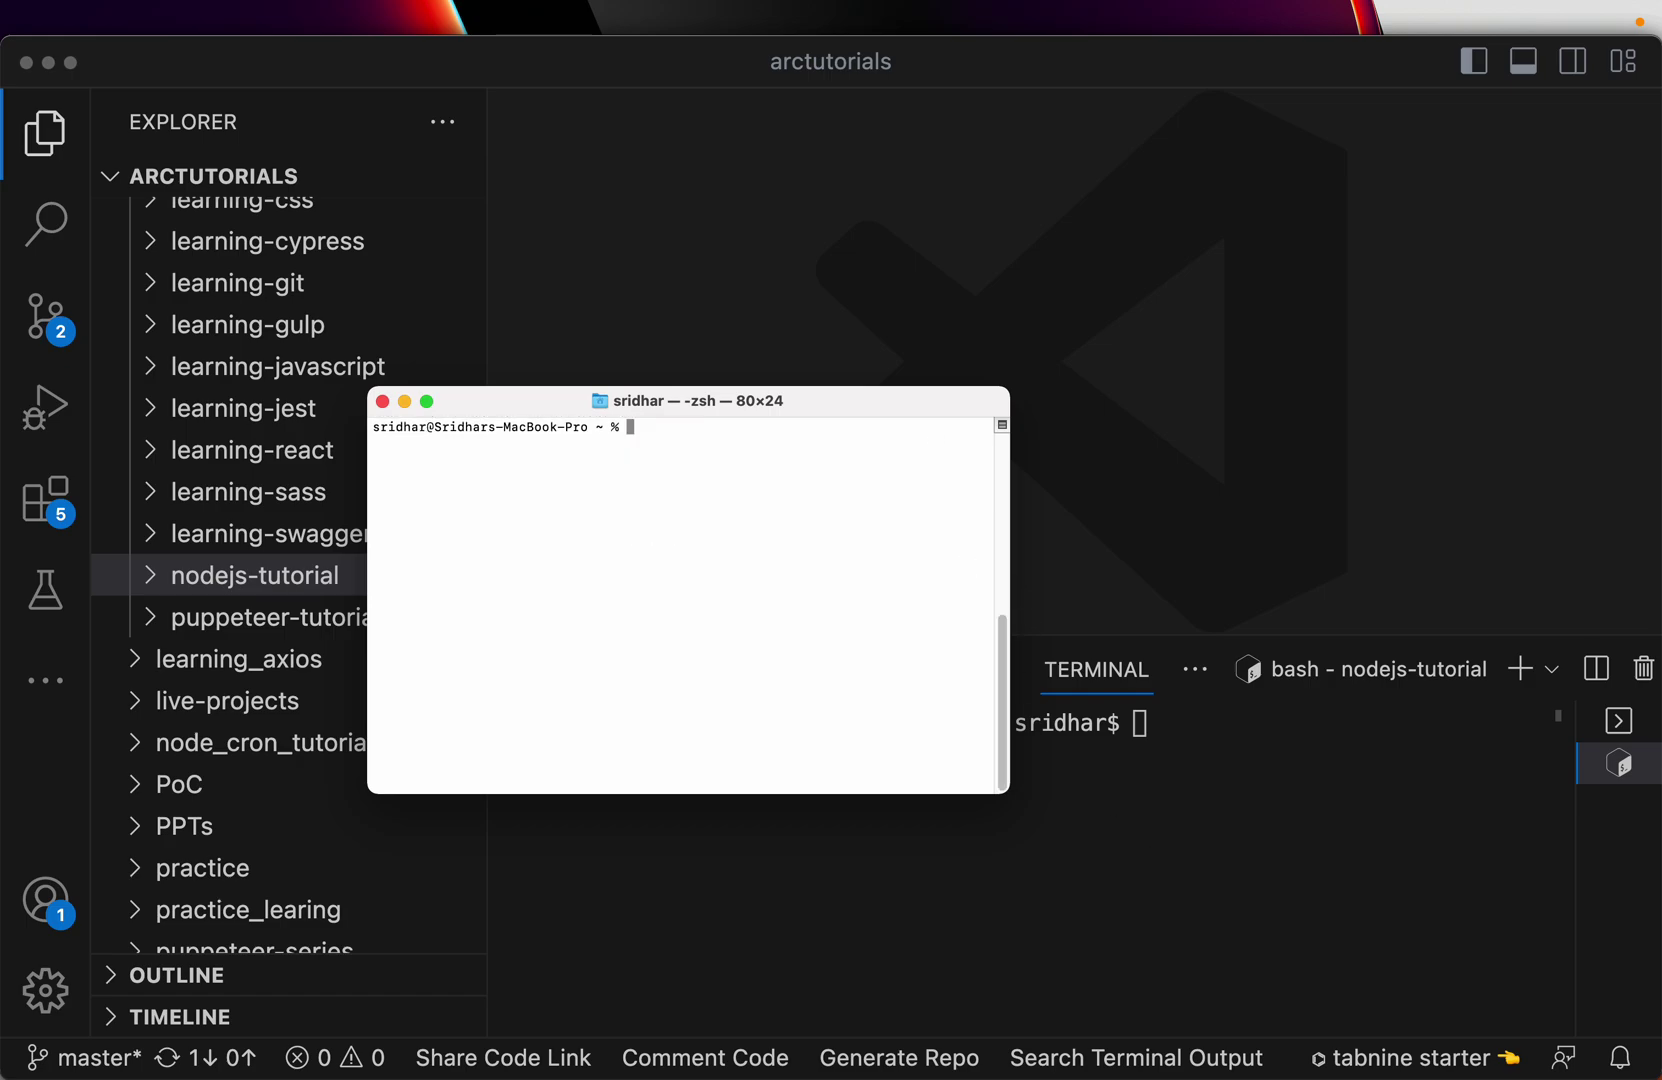
text(node -v)
key(Return)
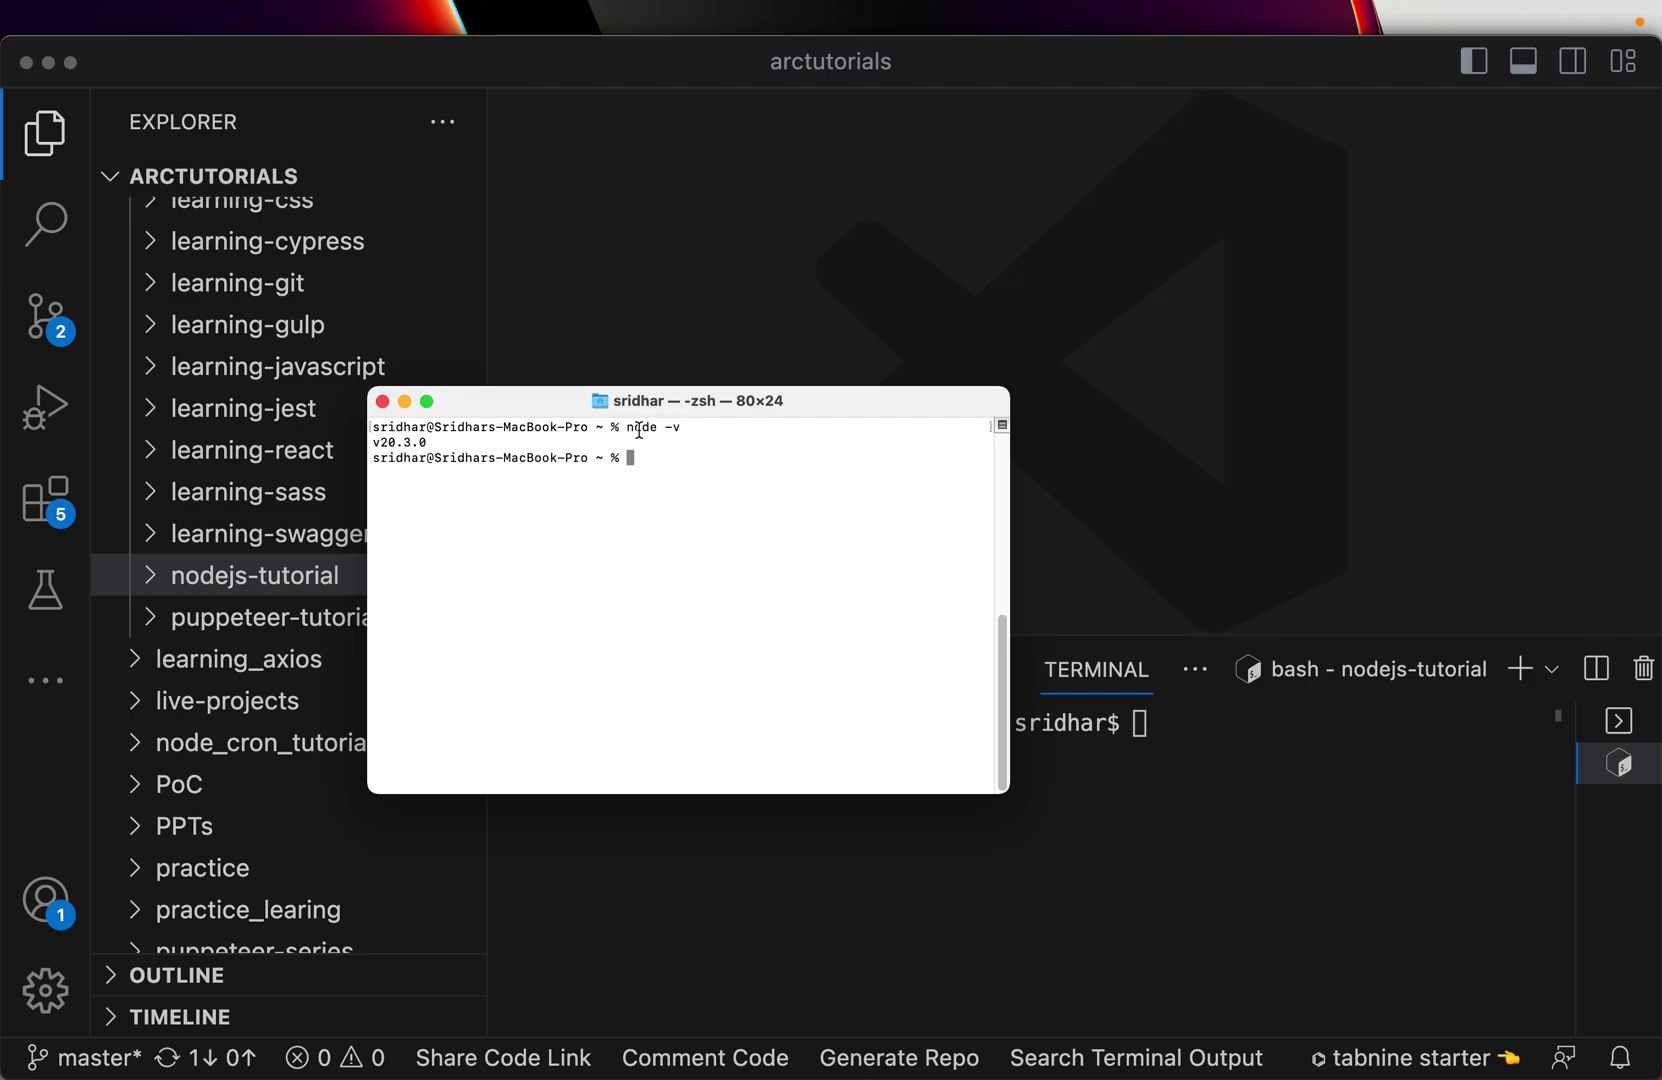
drag(449, 457, 330, 432)
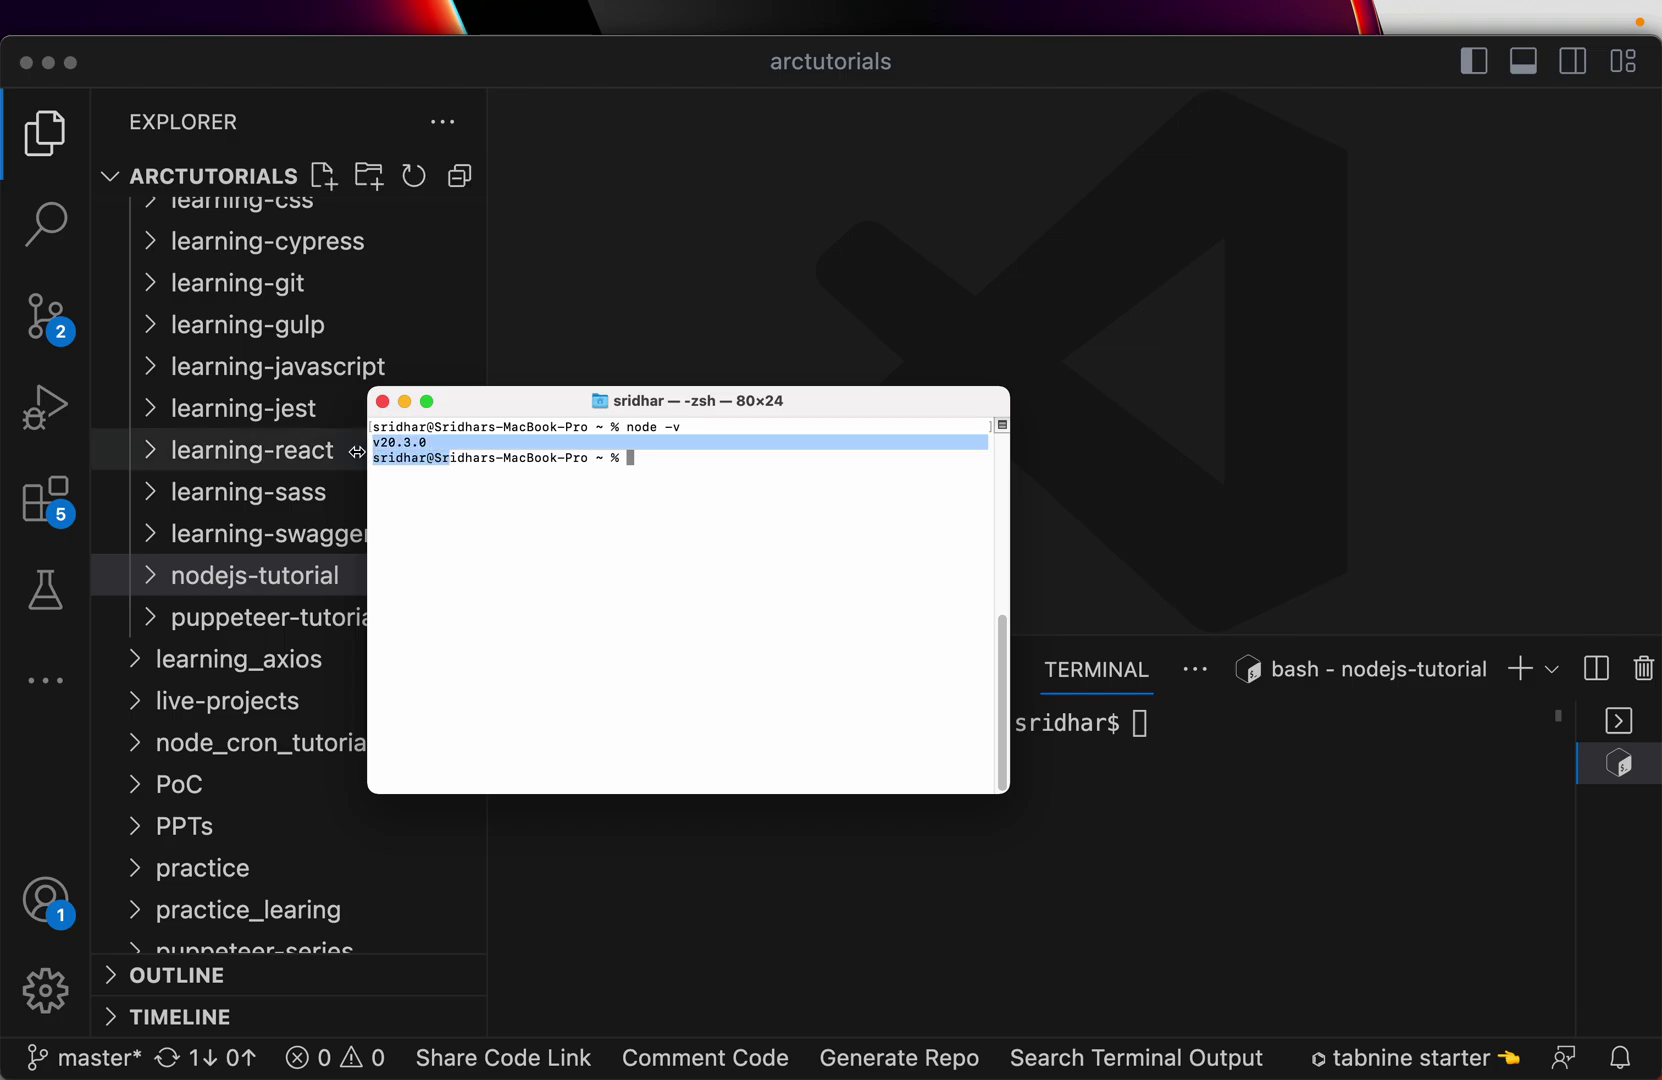
click(601, 559)
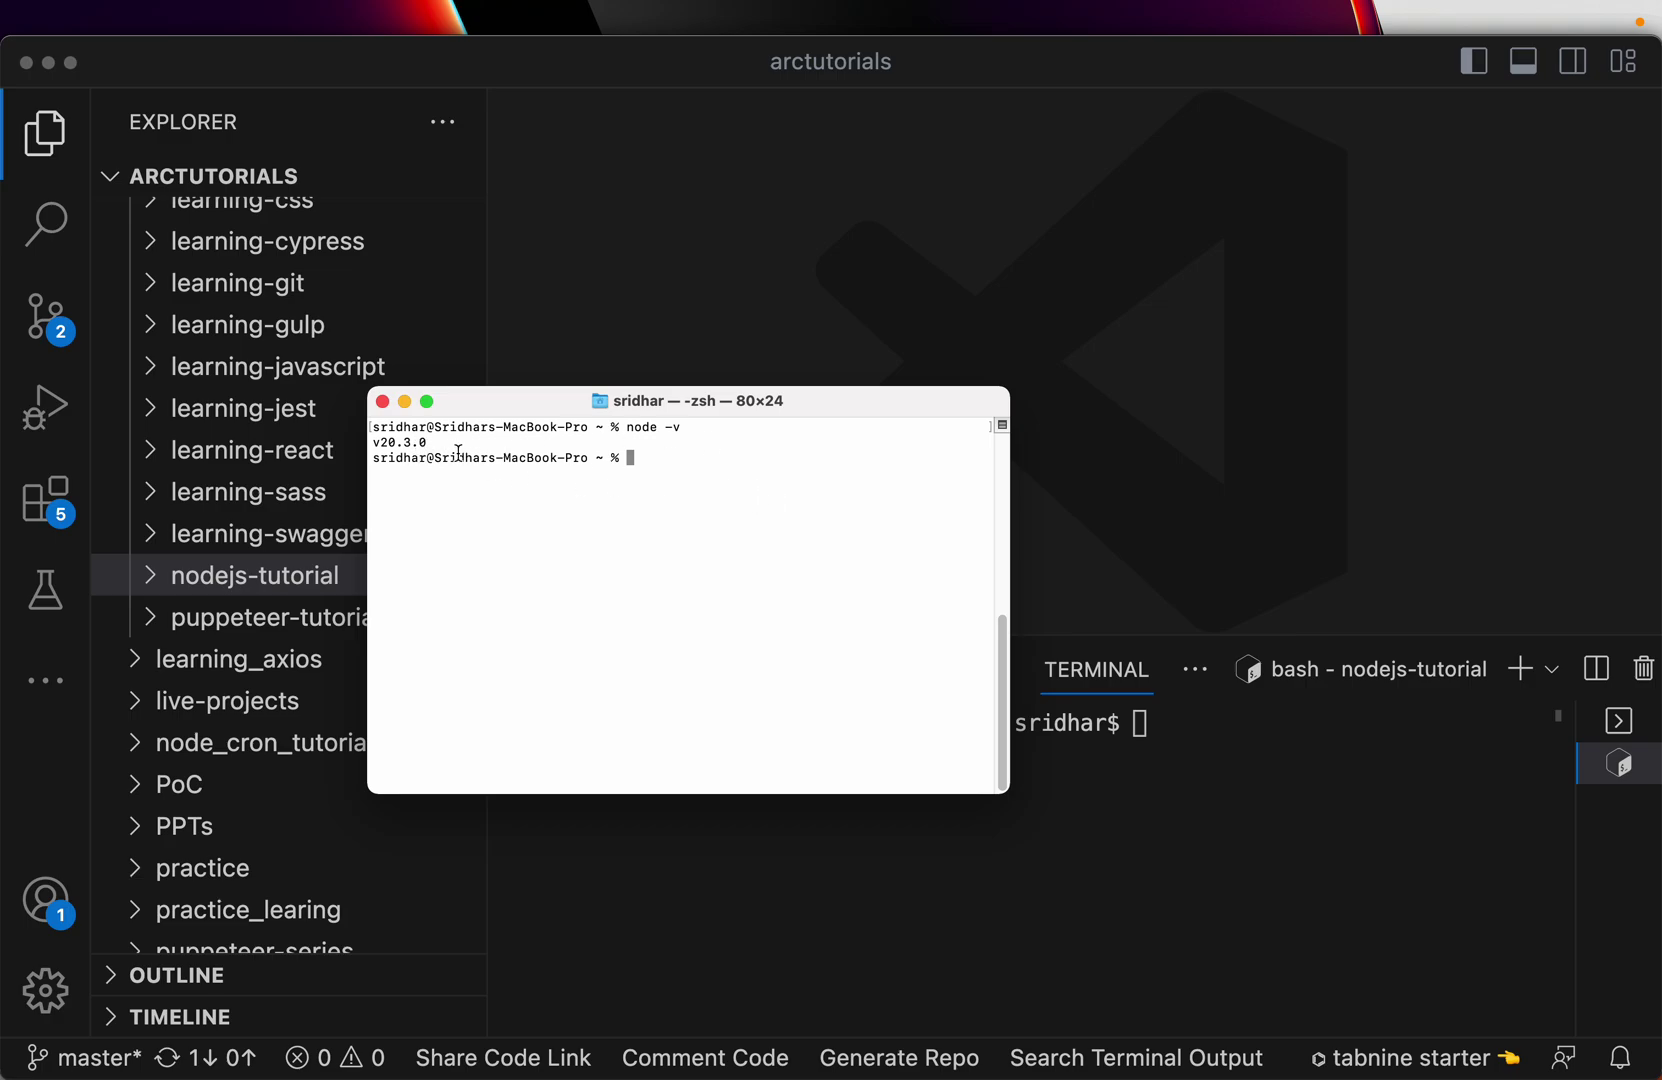
Run npm -v and highlight the reported npm version 9.6.7.
text(npm -v)
key(Return)
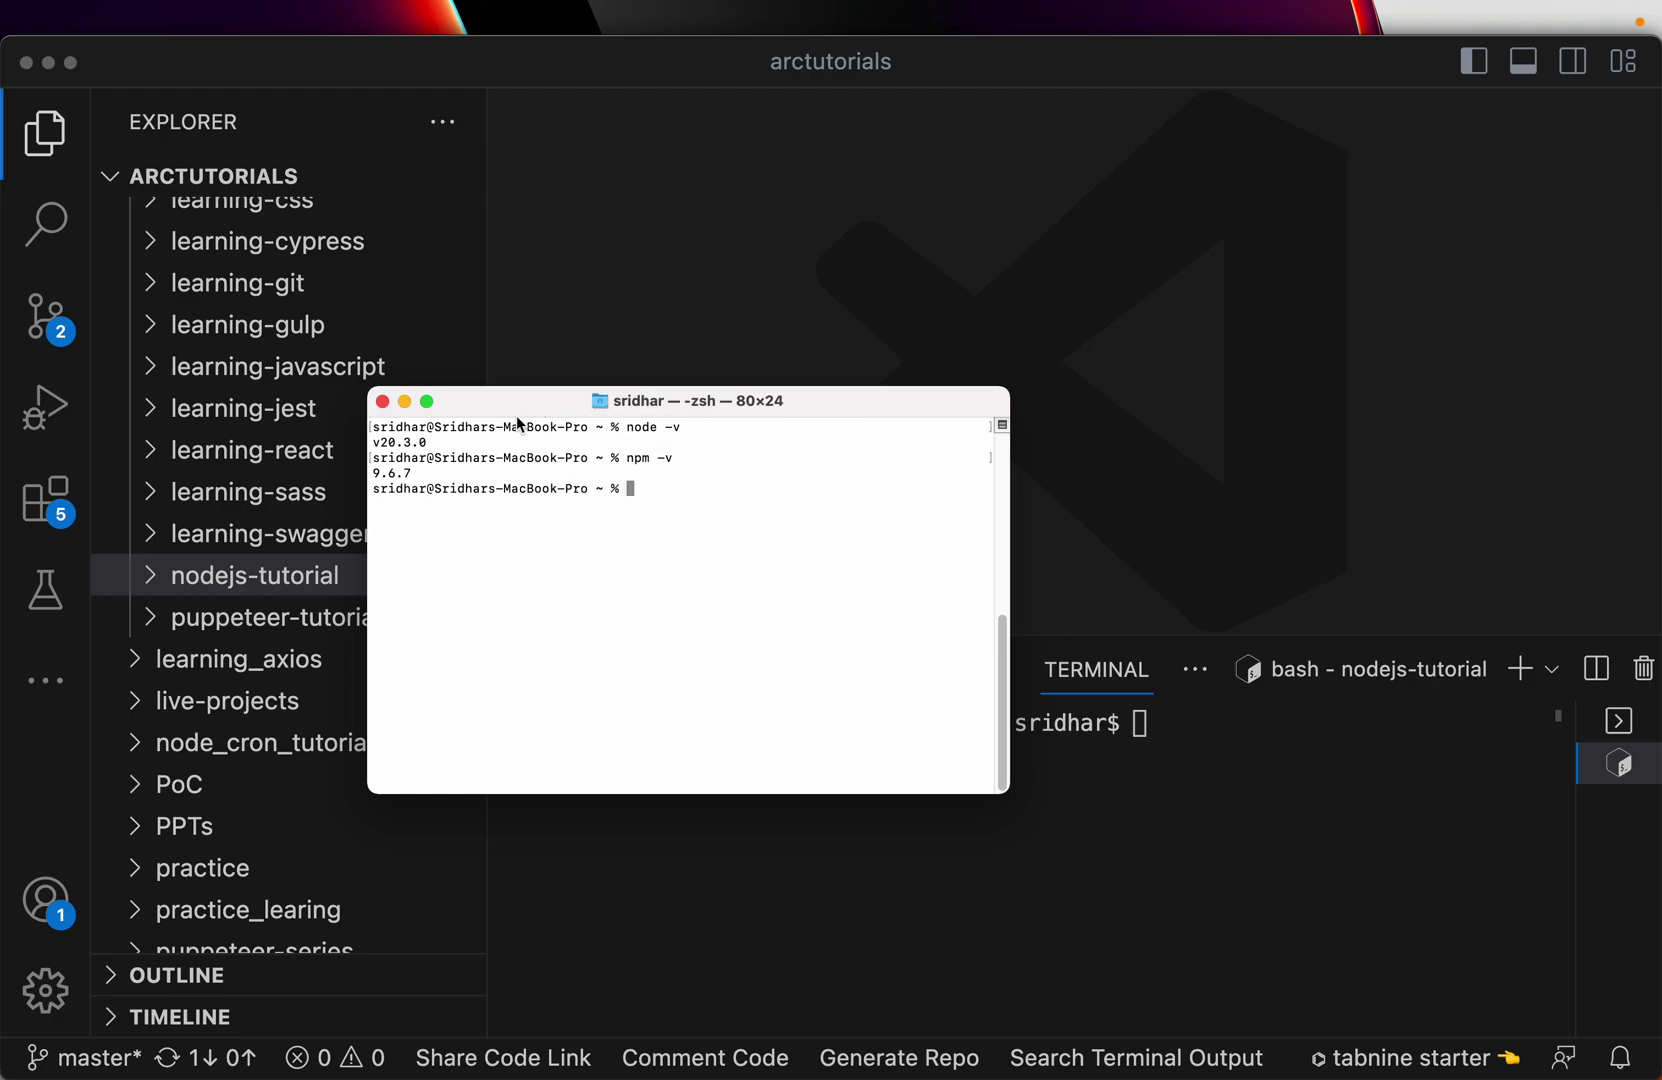
click(376, 473)
drag(376, 473, 442, 478)
click(705, 518)
drag(414, 476, 372, 473)
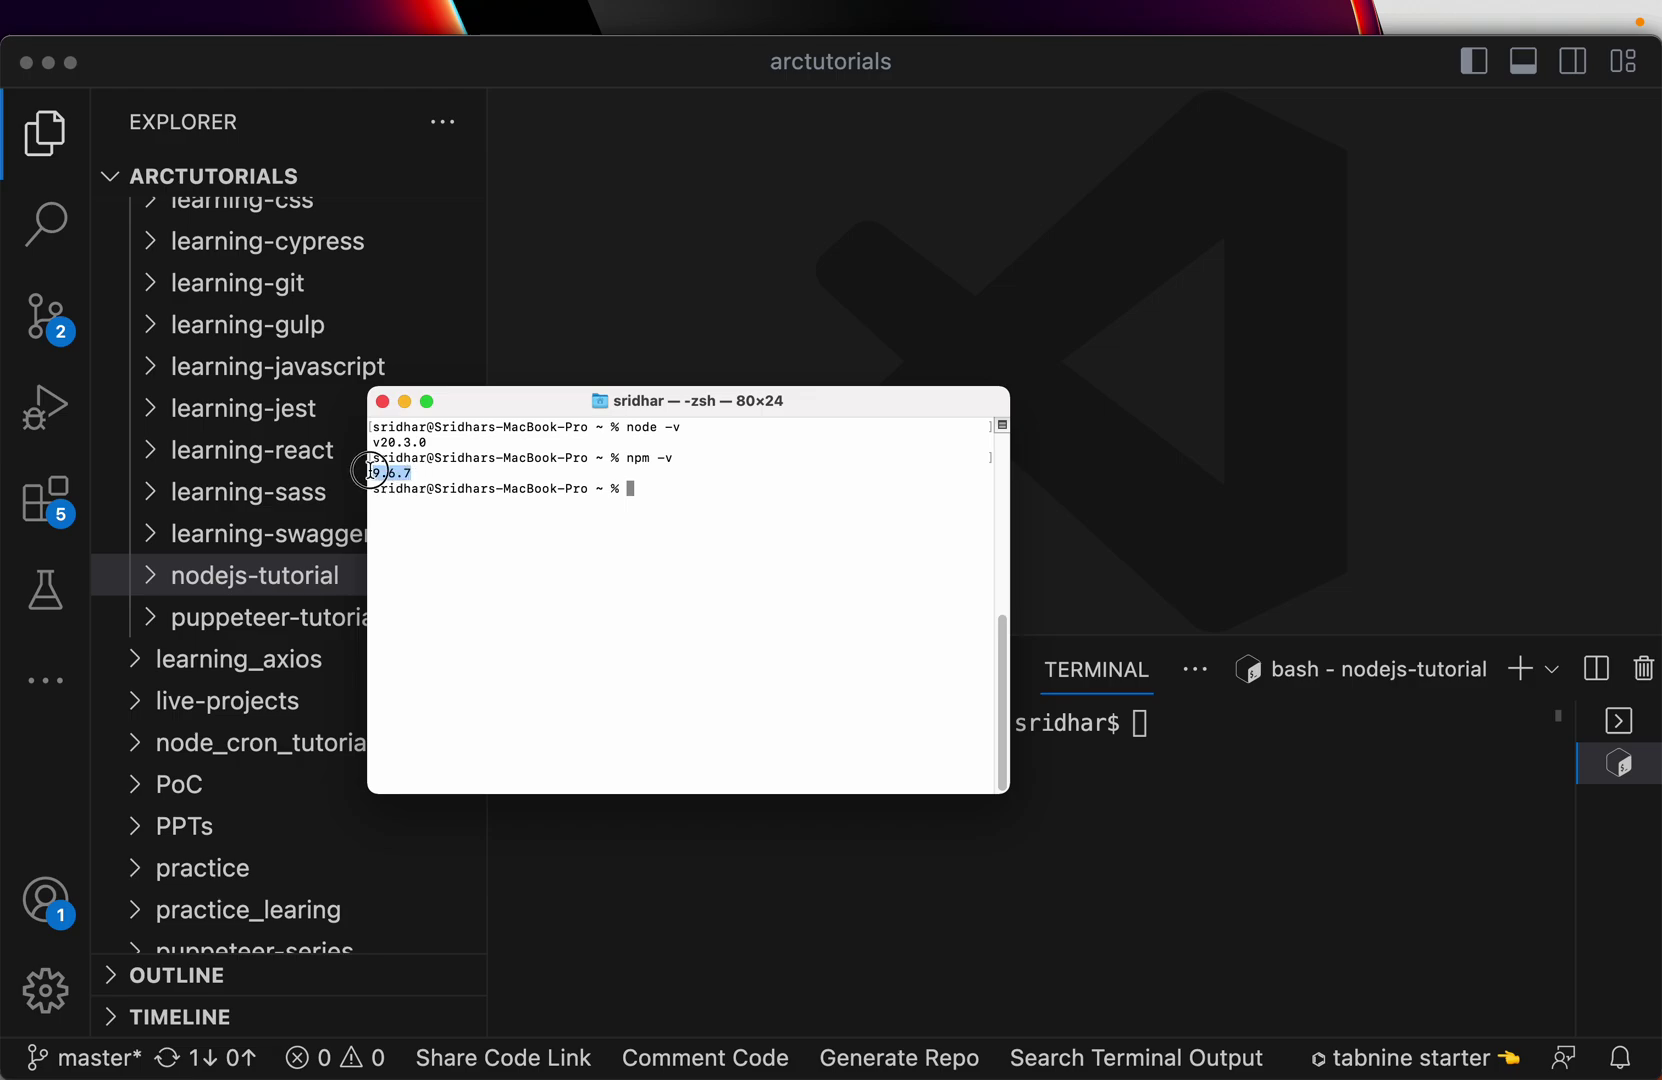
click(549, 546)
drag(430, 443, 358, 476)
click(739, 558)
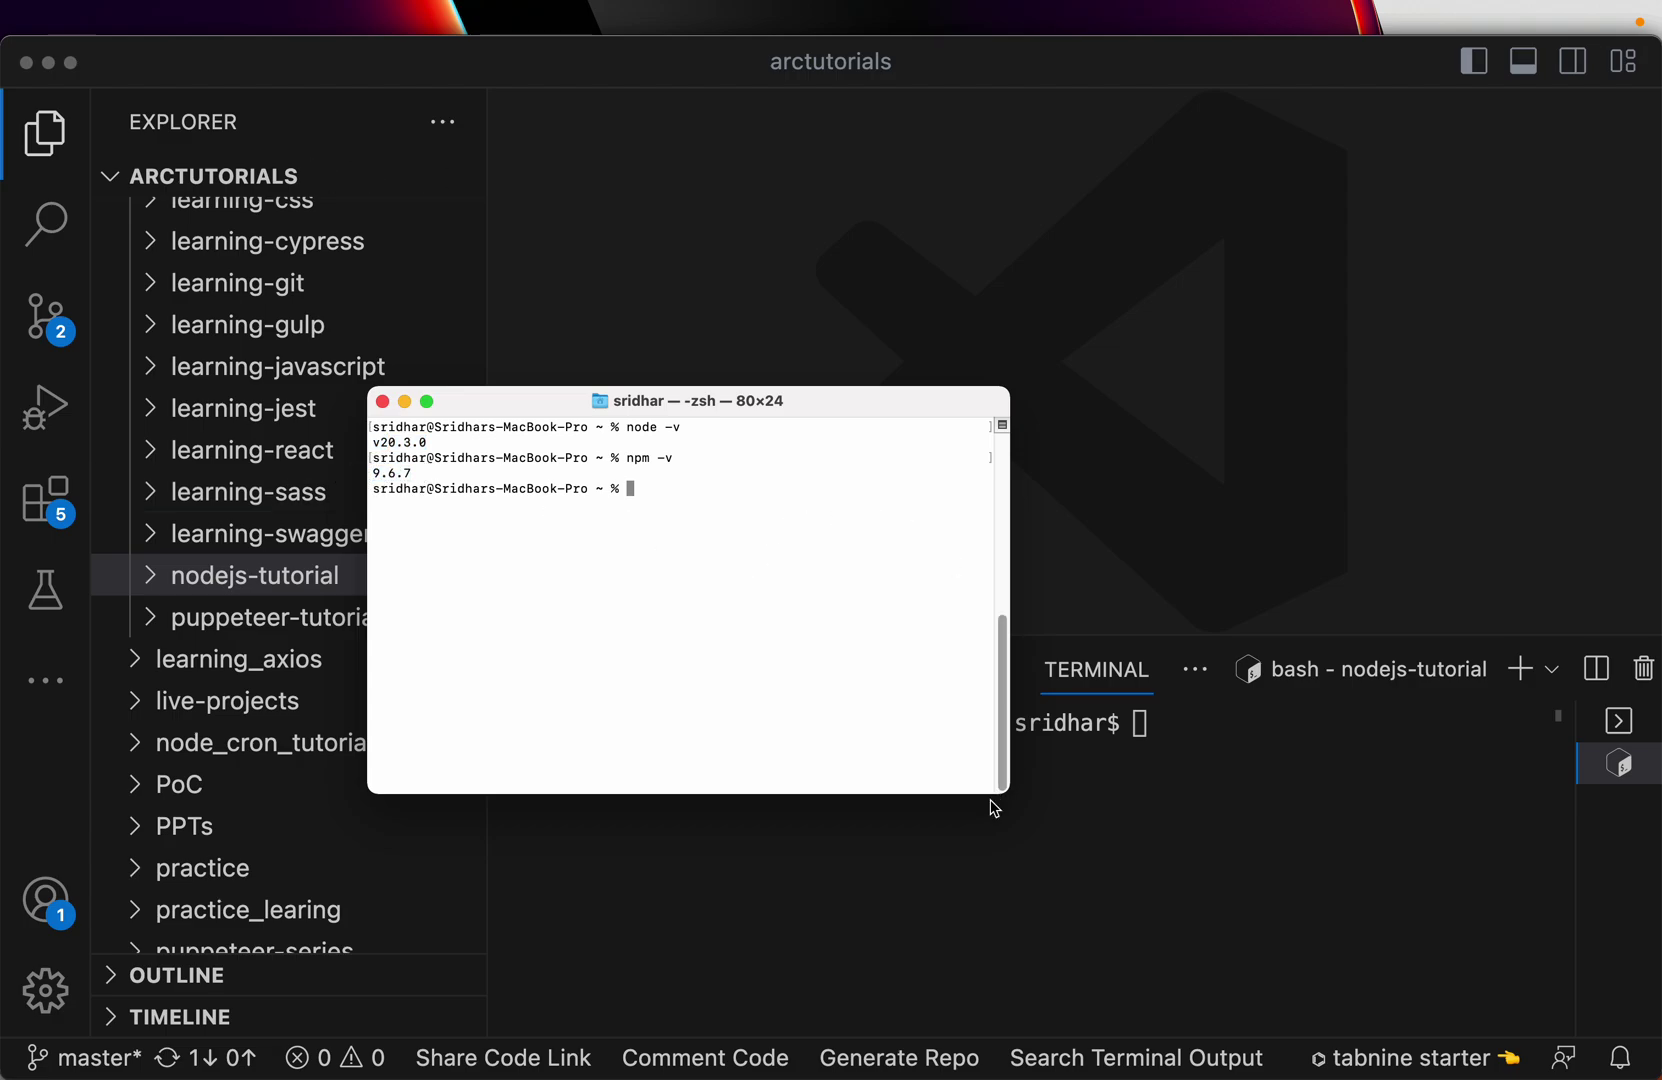
click(1135, 808)
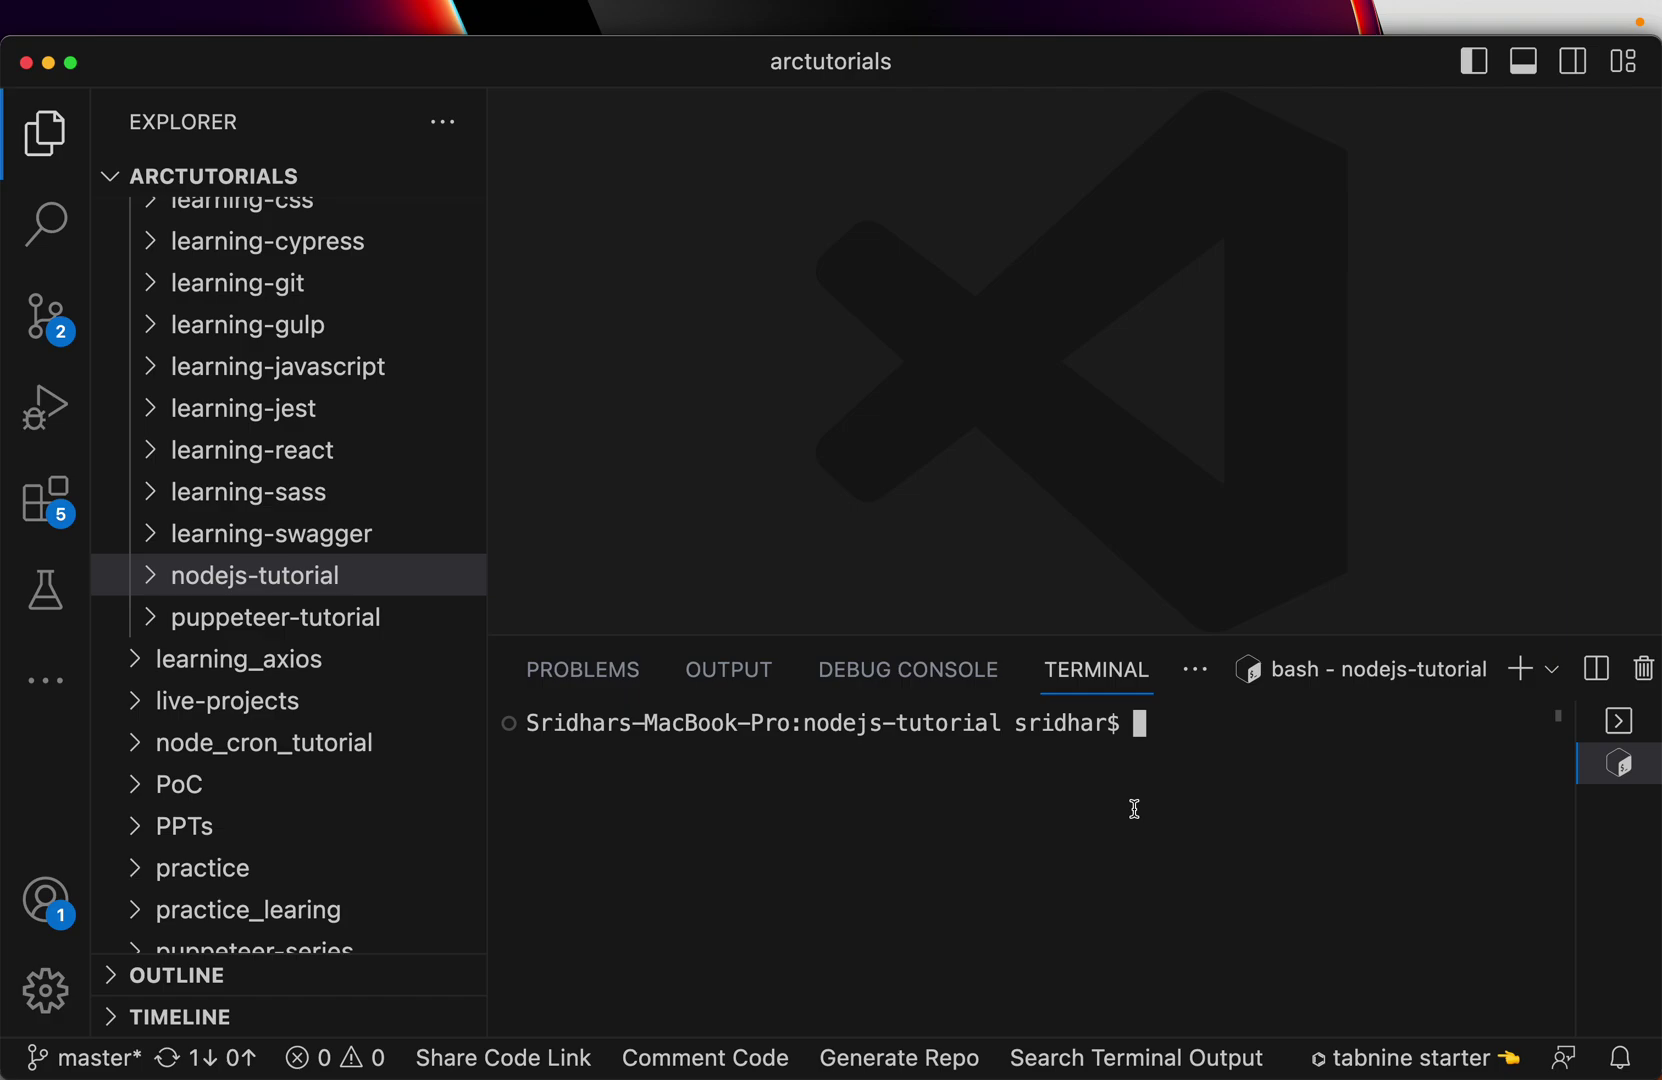
key(super+Tab)
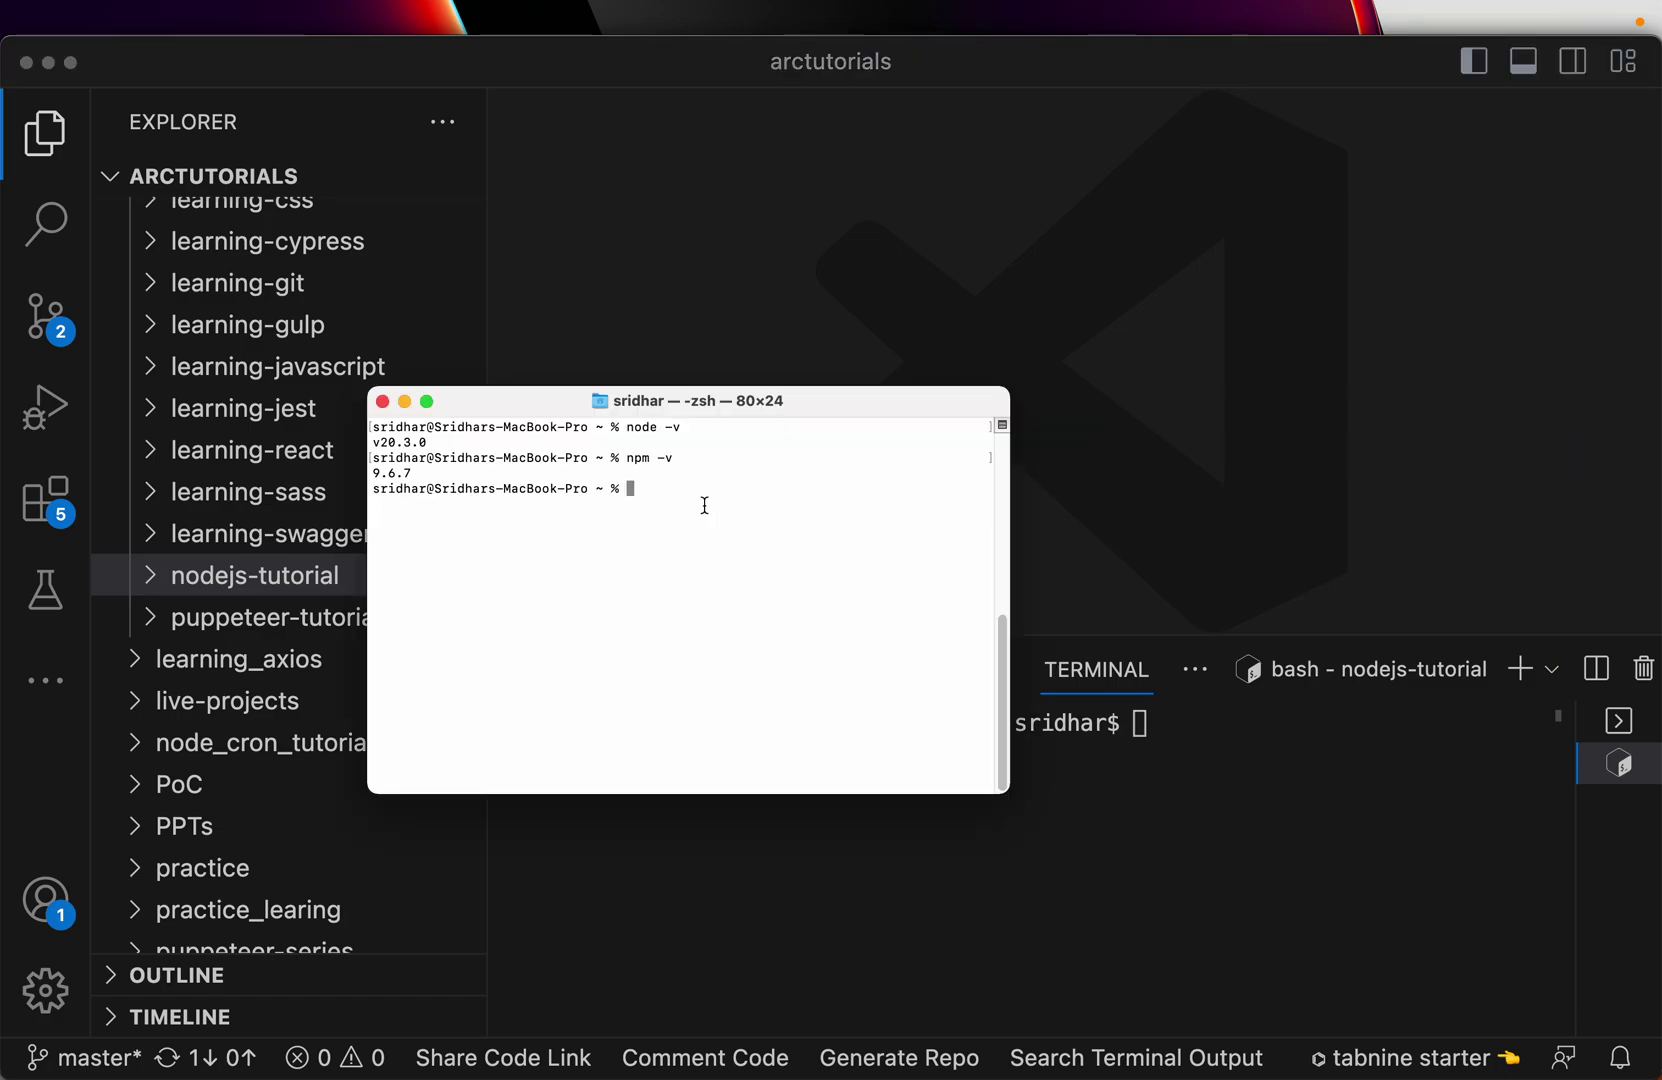
Advance the deck to 'NodeJS : Simple Code to Execute', then return to VS Code.
key(super+Tab)
key(super+Tab)
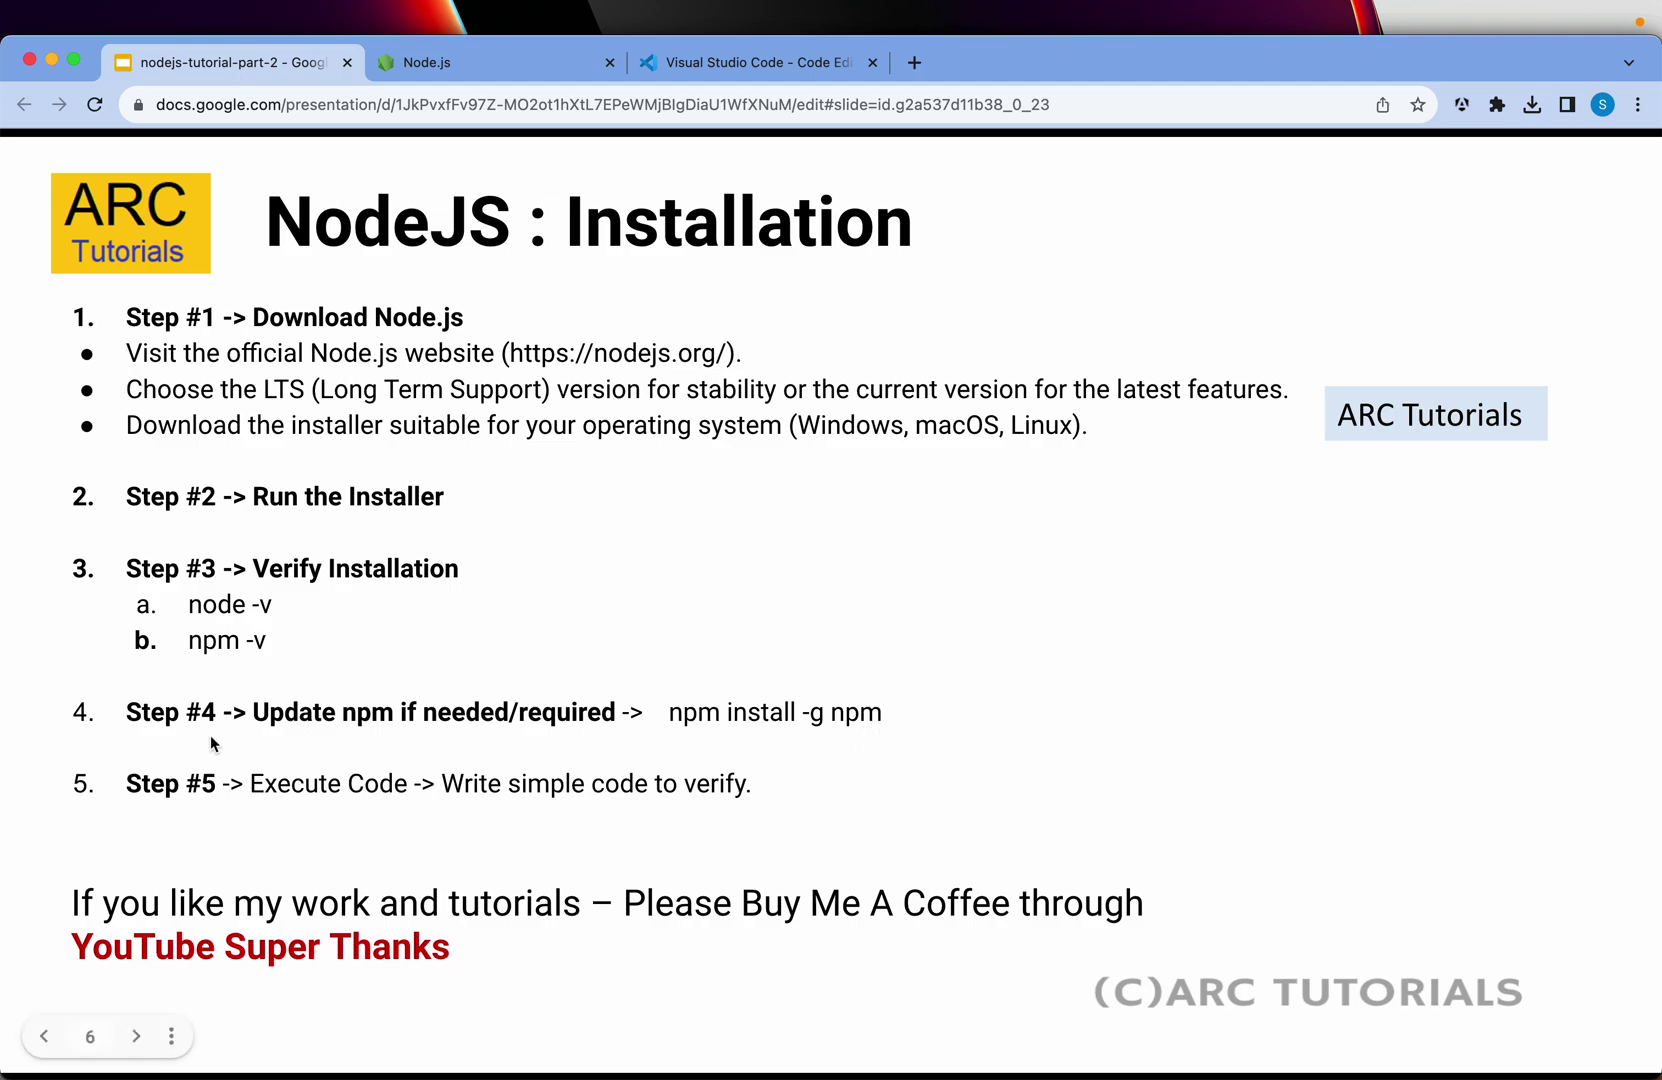
click(863, 713)
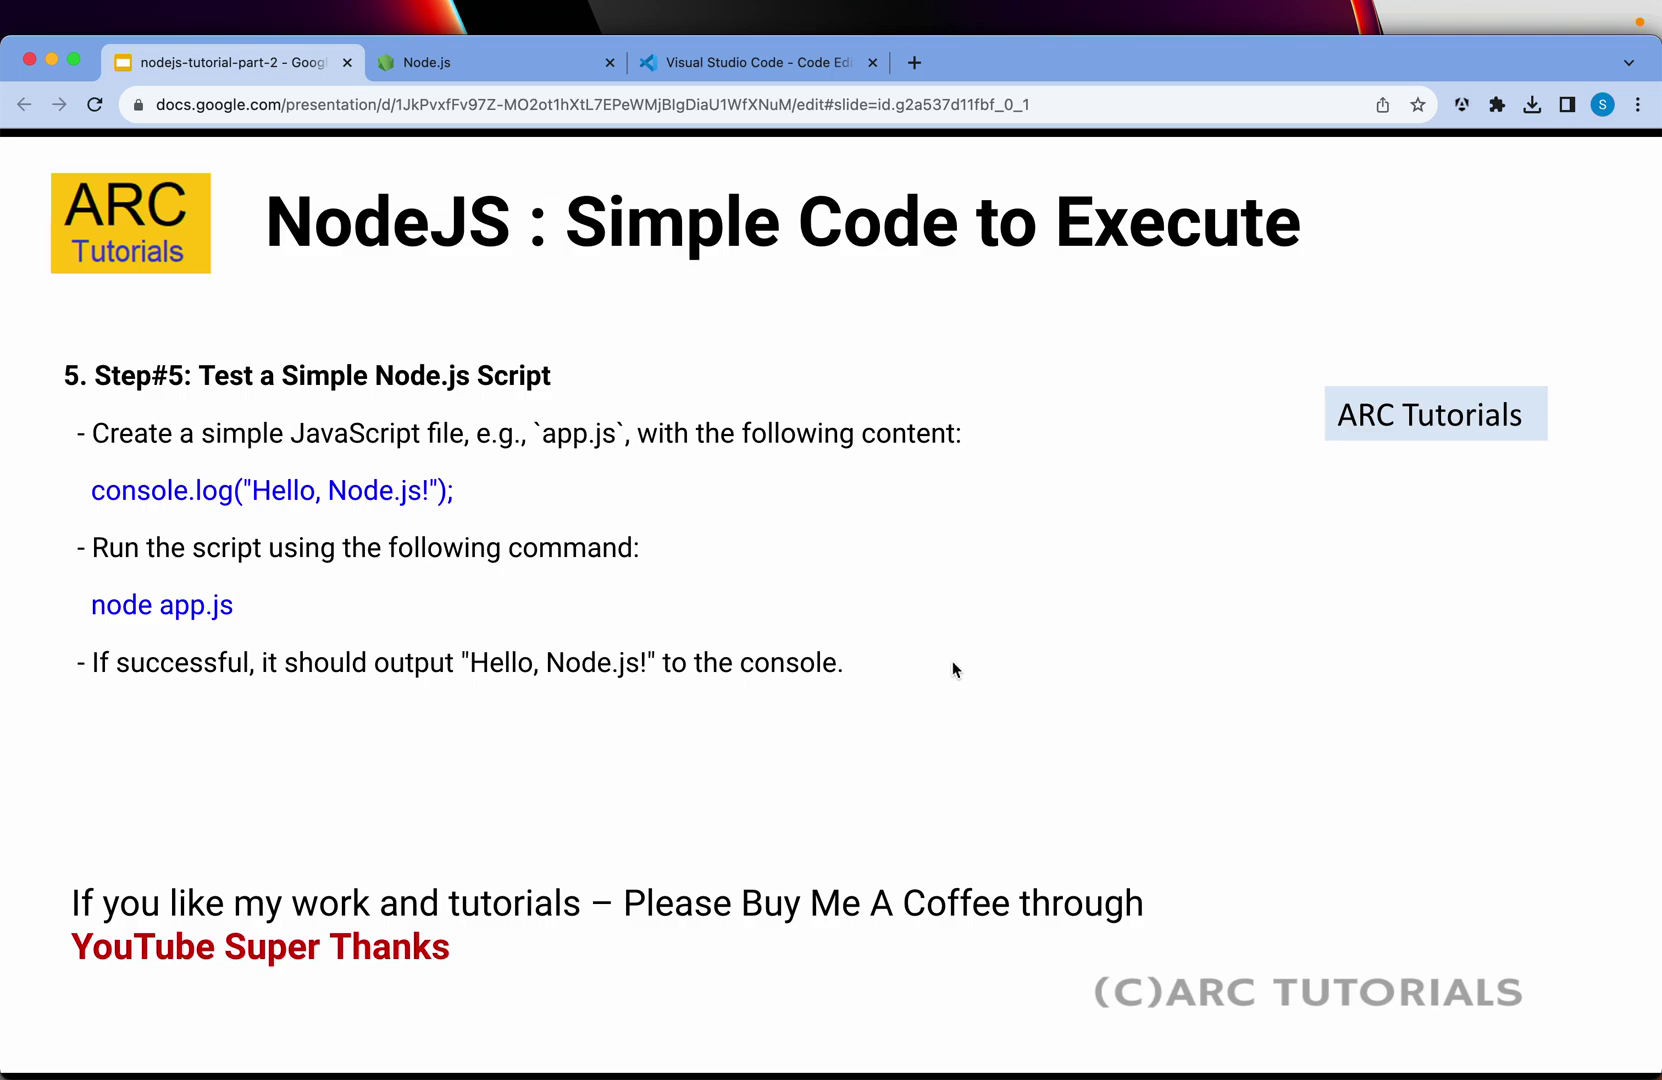
key(super+Tab)
key(super+Tab)
Create a new file app.js inside the nodejs-tutorial folder.
click(373, 553)
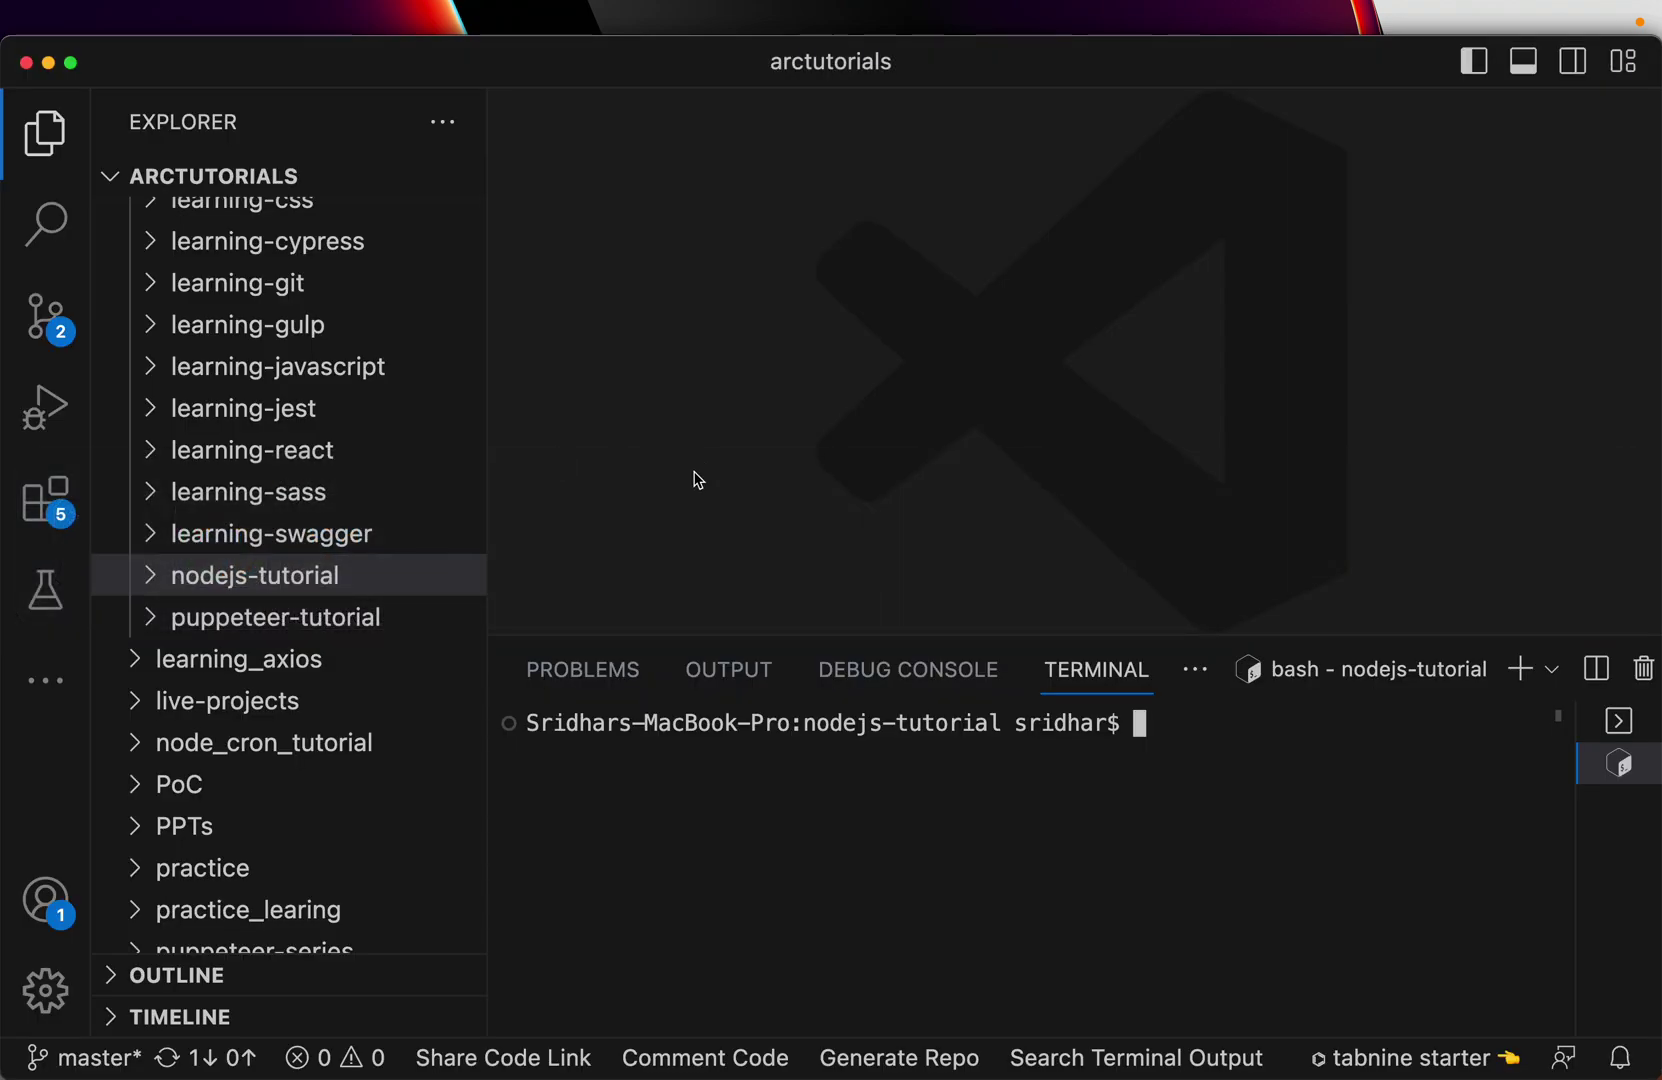
click(215, 575)
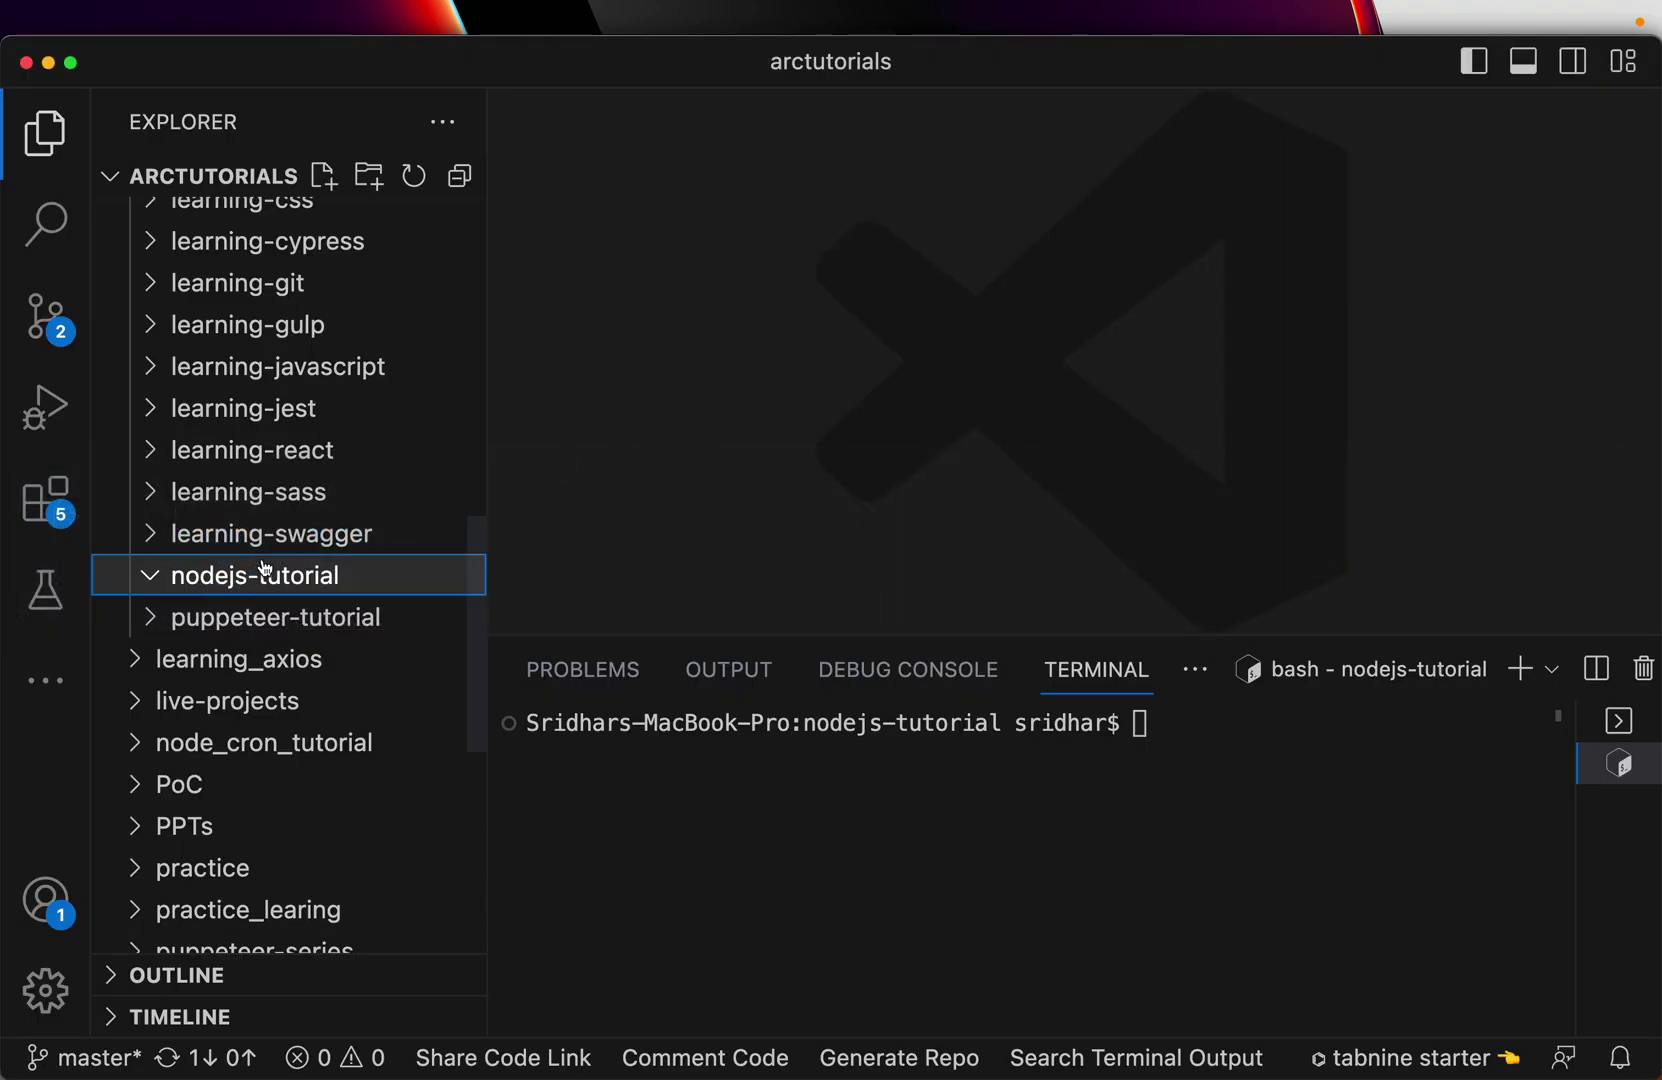
click(323, 176)
text(app.js)
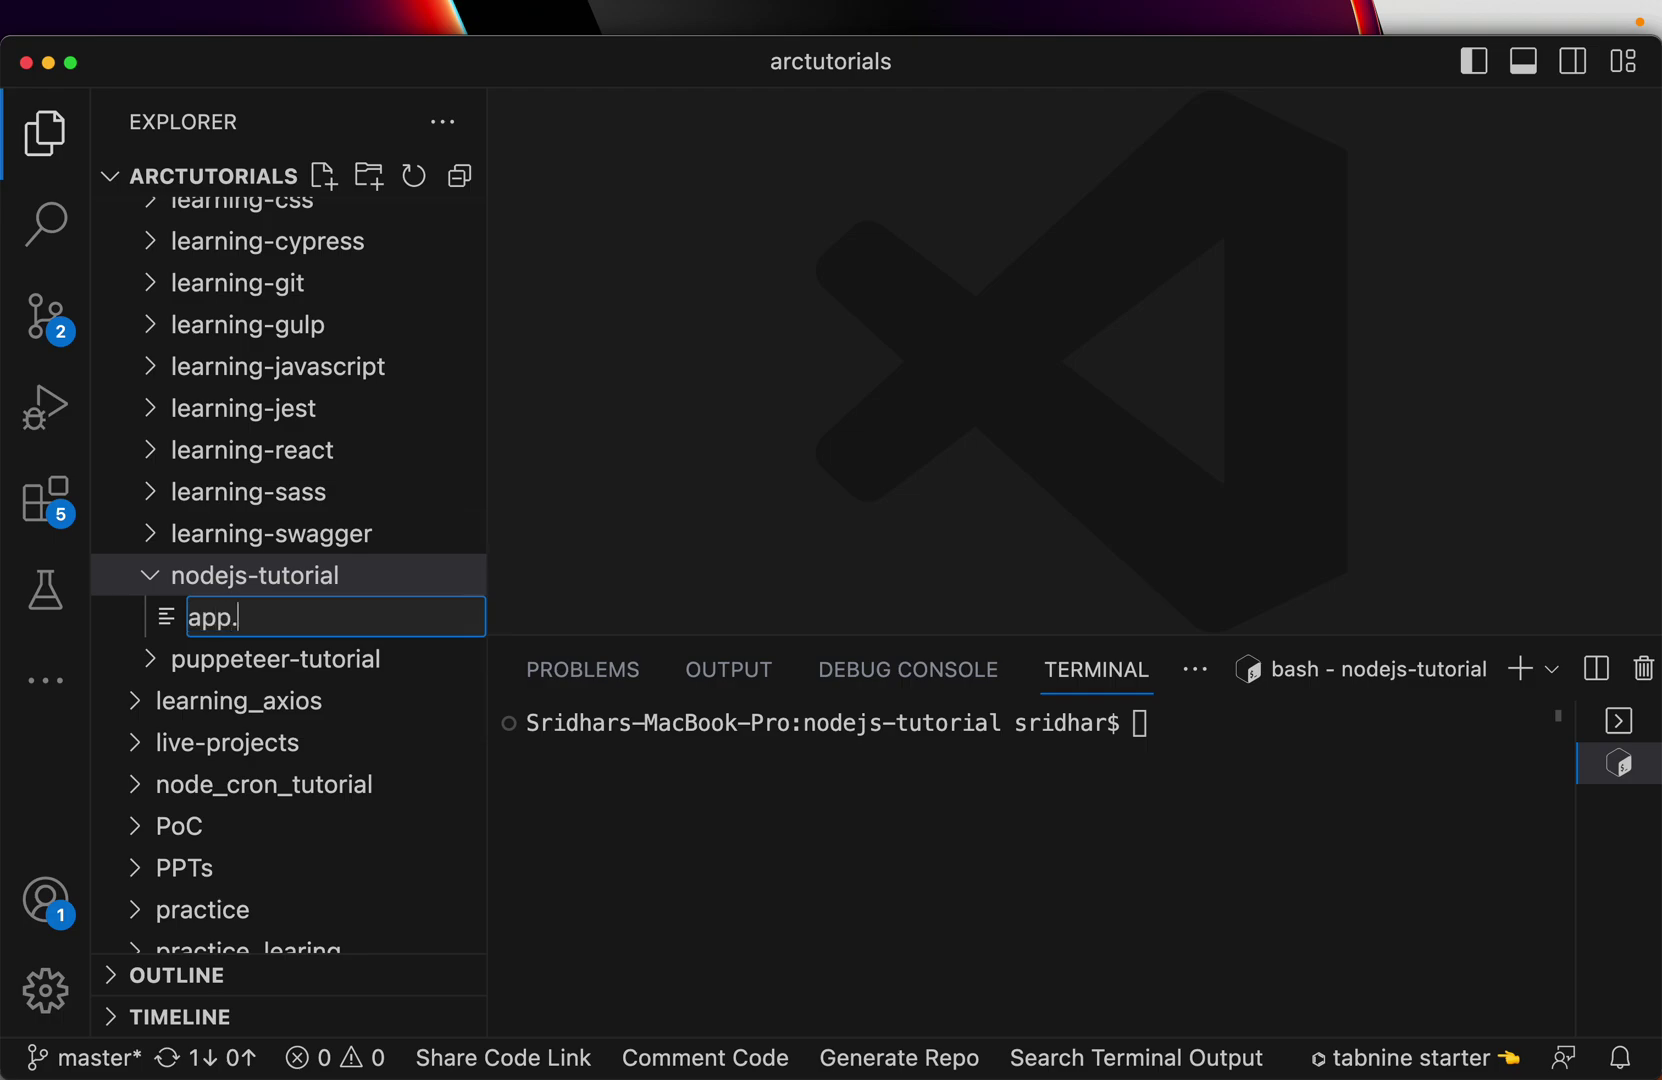
key(Return)
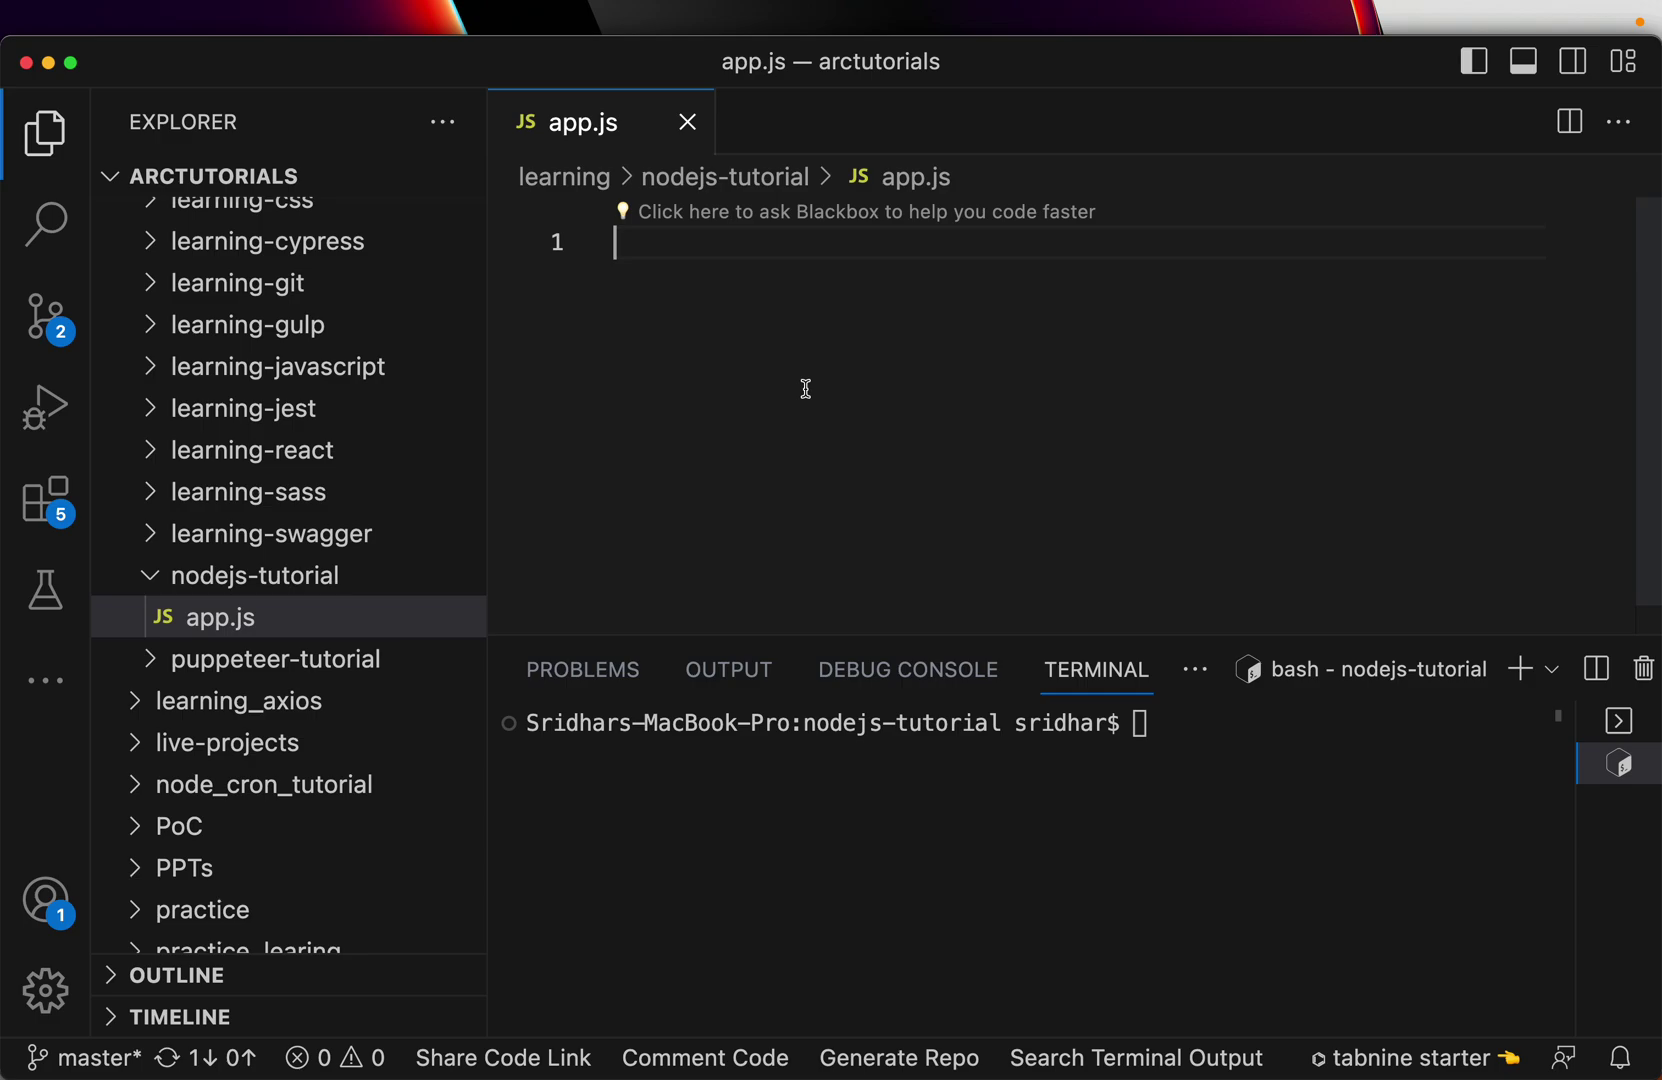
Write console.log("Hello From ARC Tutorials"); in app.js and save it.
text(console.co)
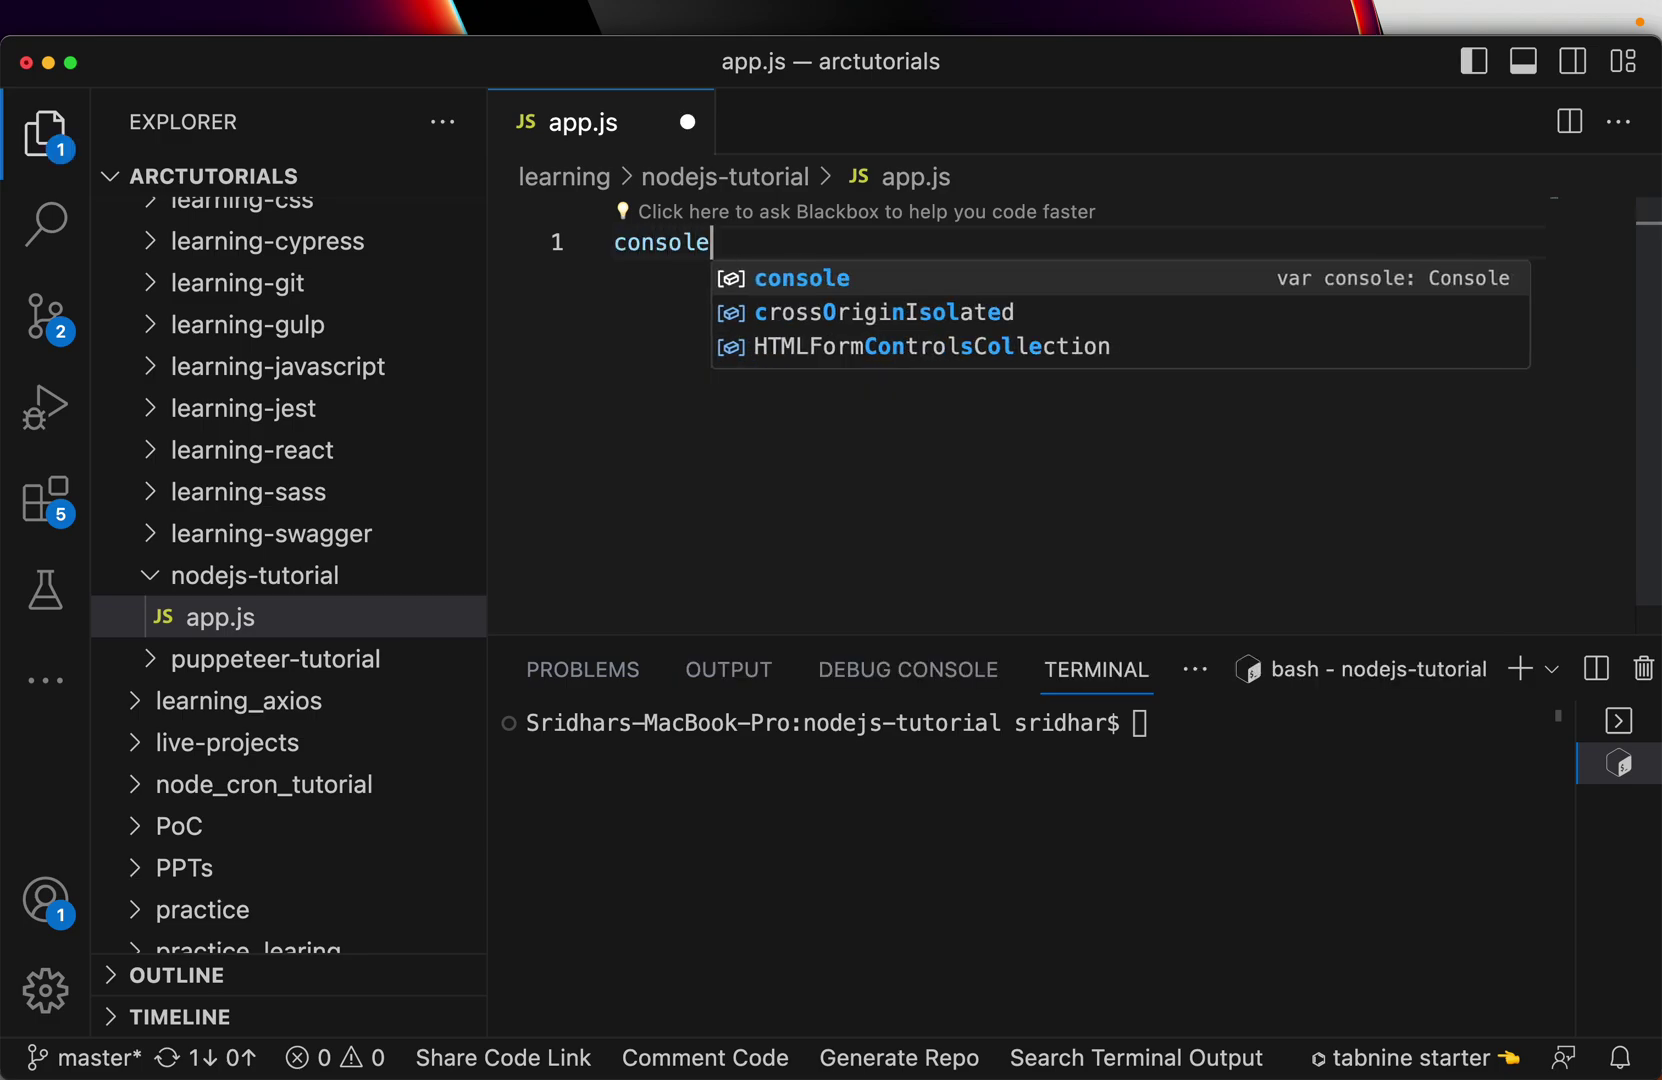
key(BackSpace)
key(BackSpace)
text(l)
key(Return)
text(()
text("Hello From )
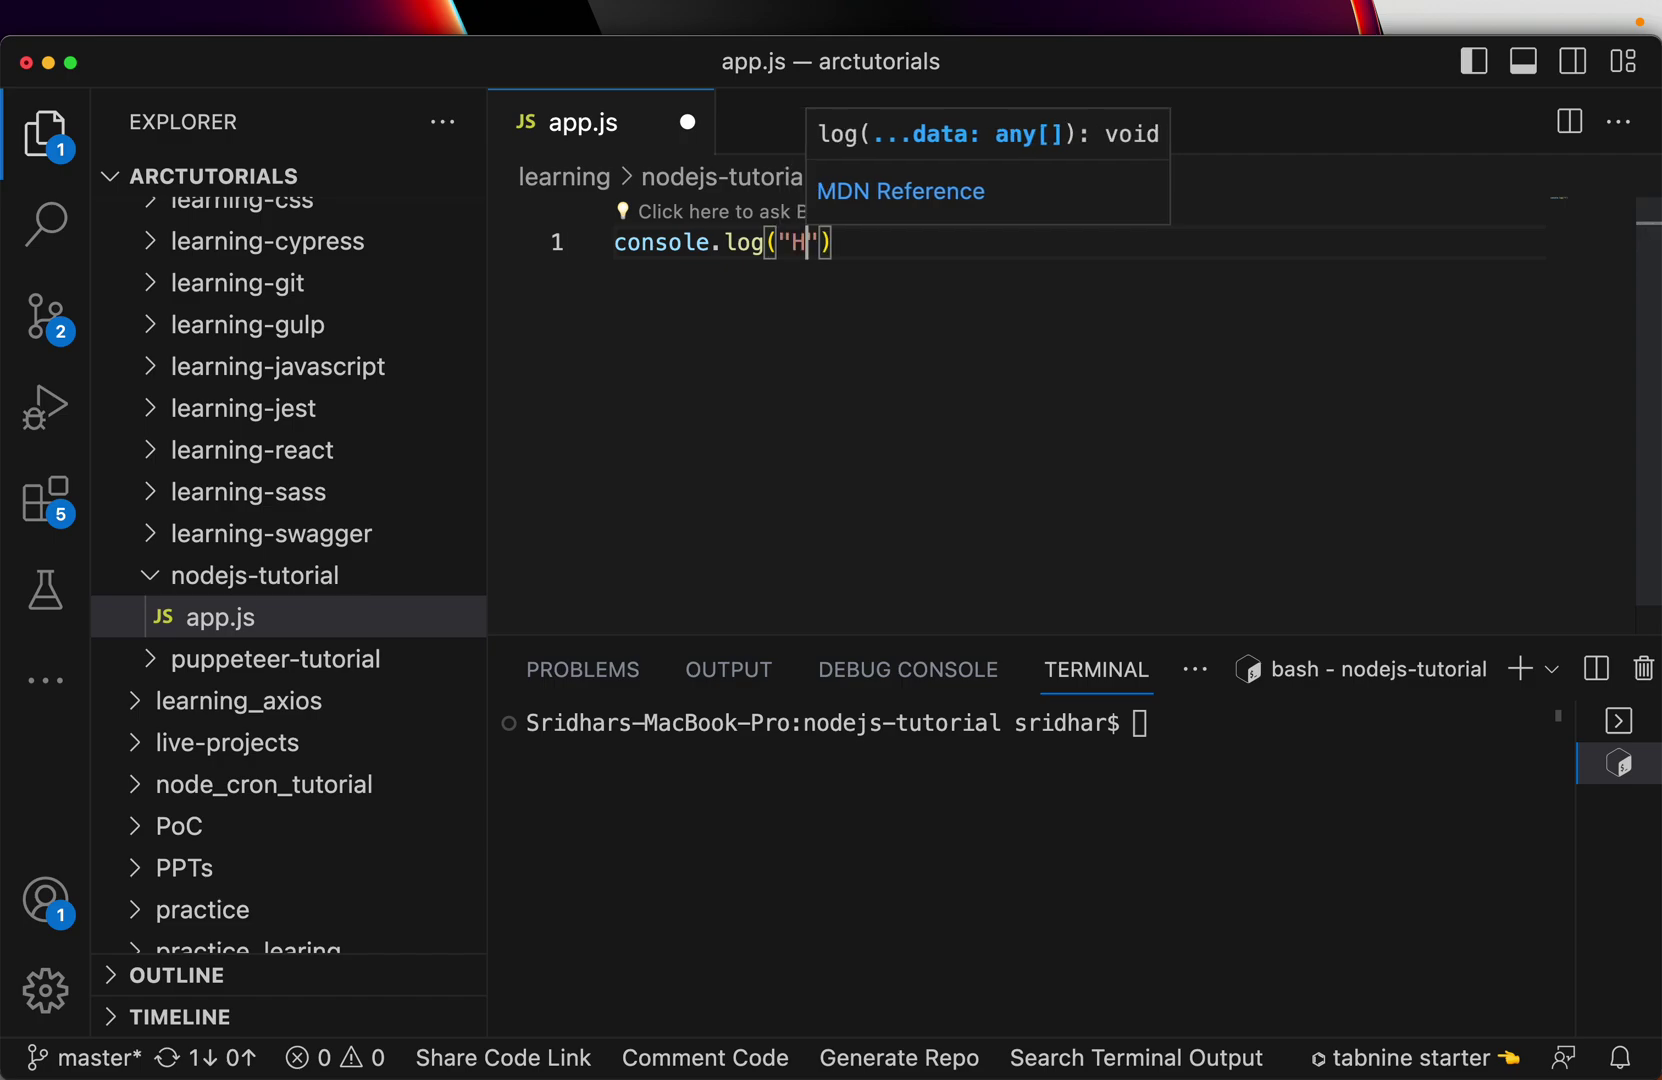
text(ARC Tutorials)
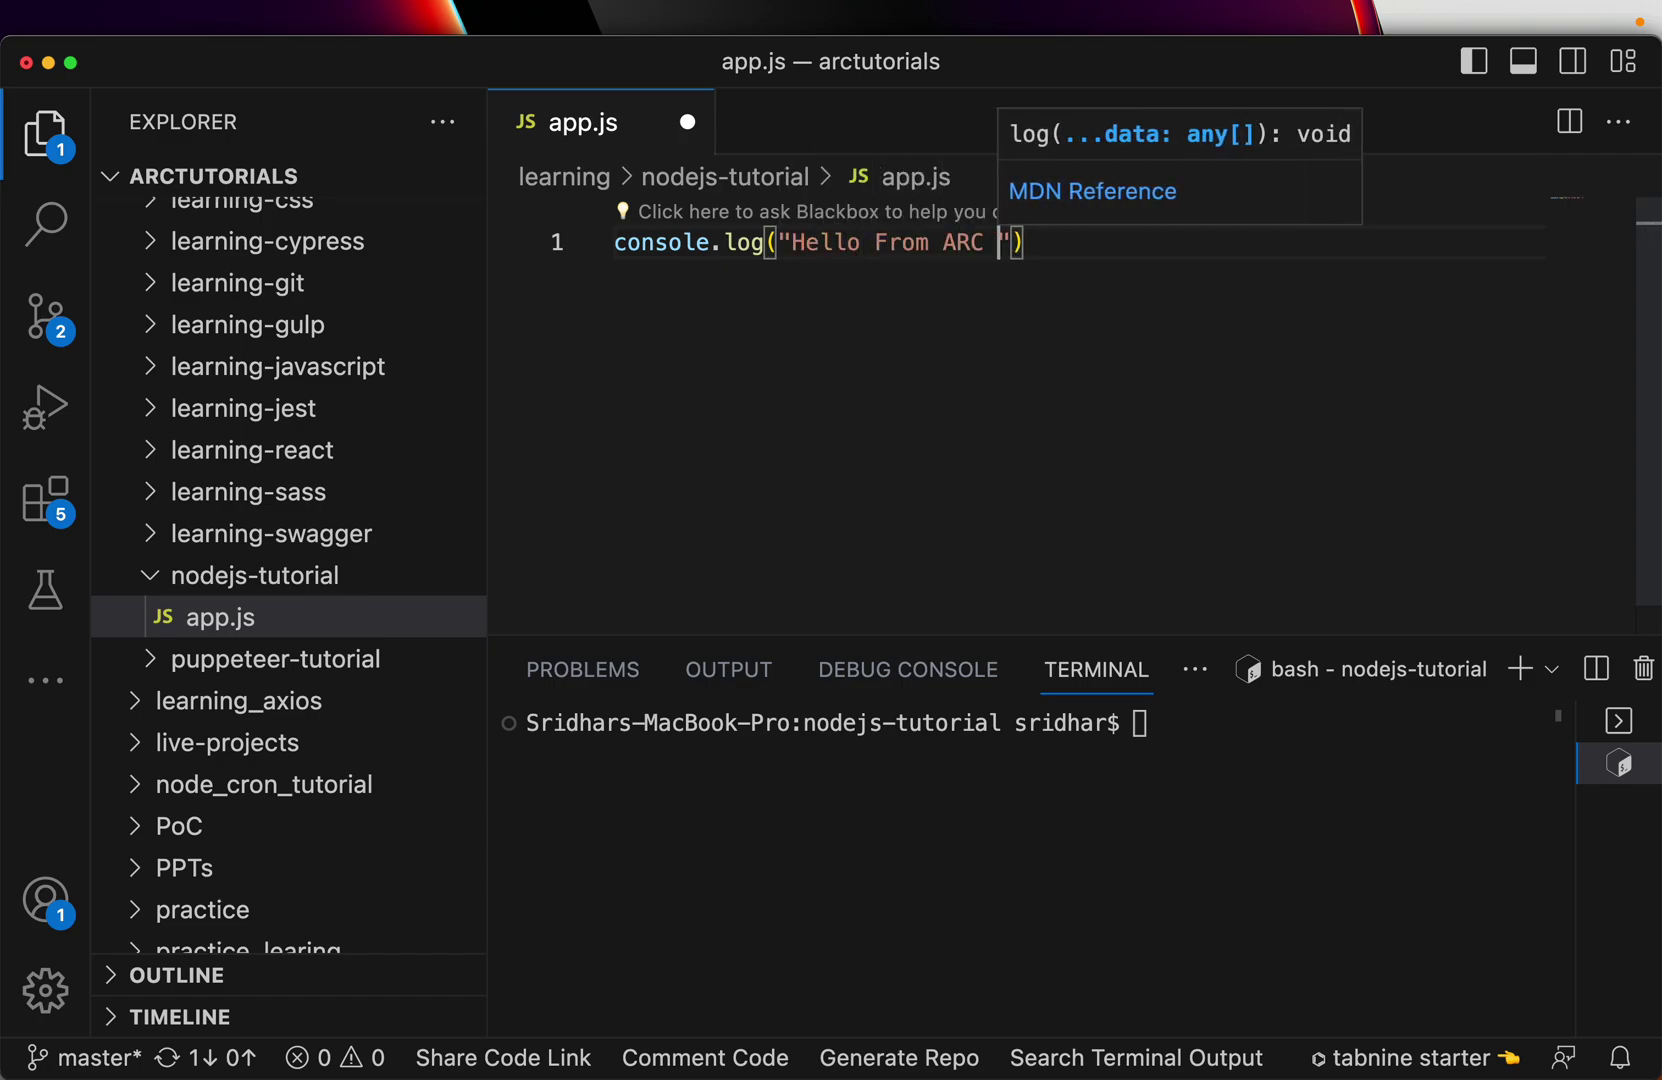
key(End)
text(;)
key(super+s)
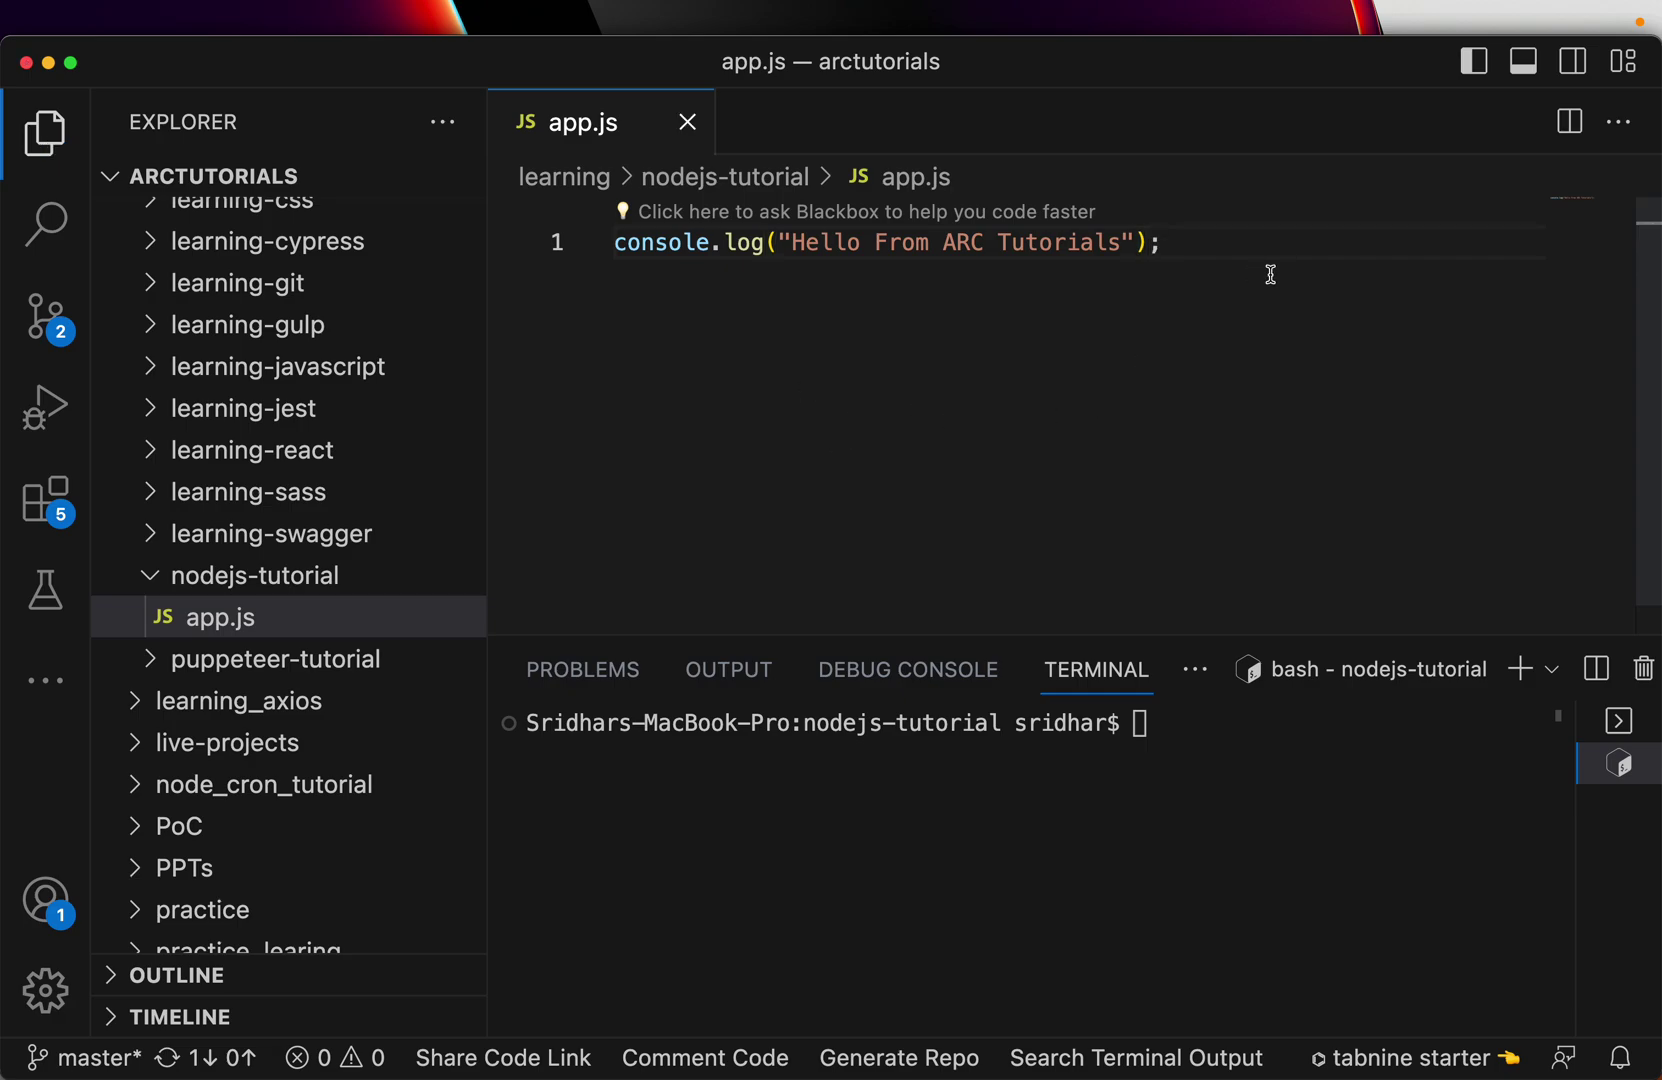
click(1321, 805)
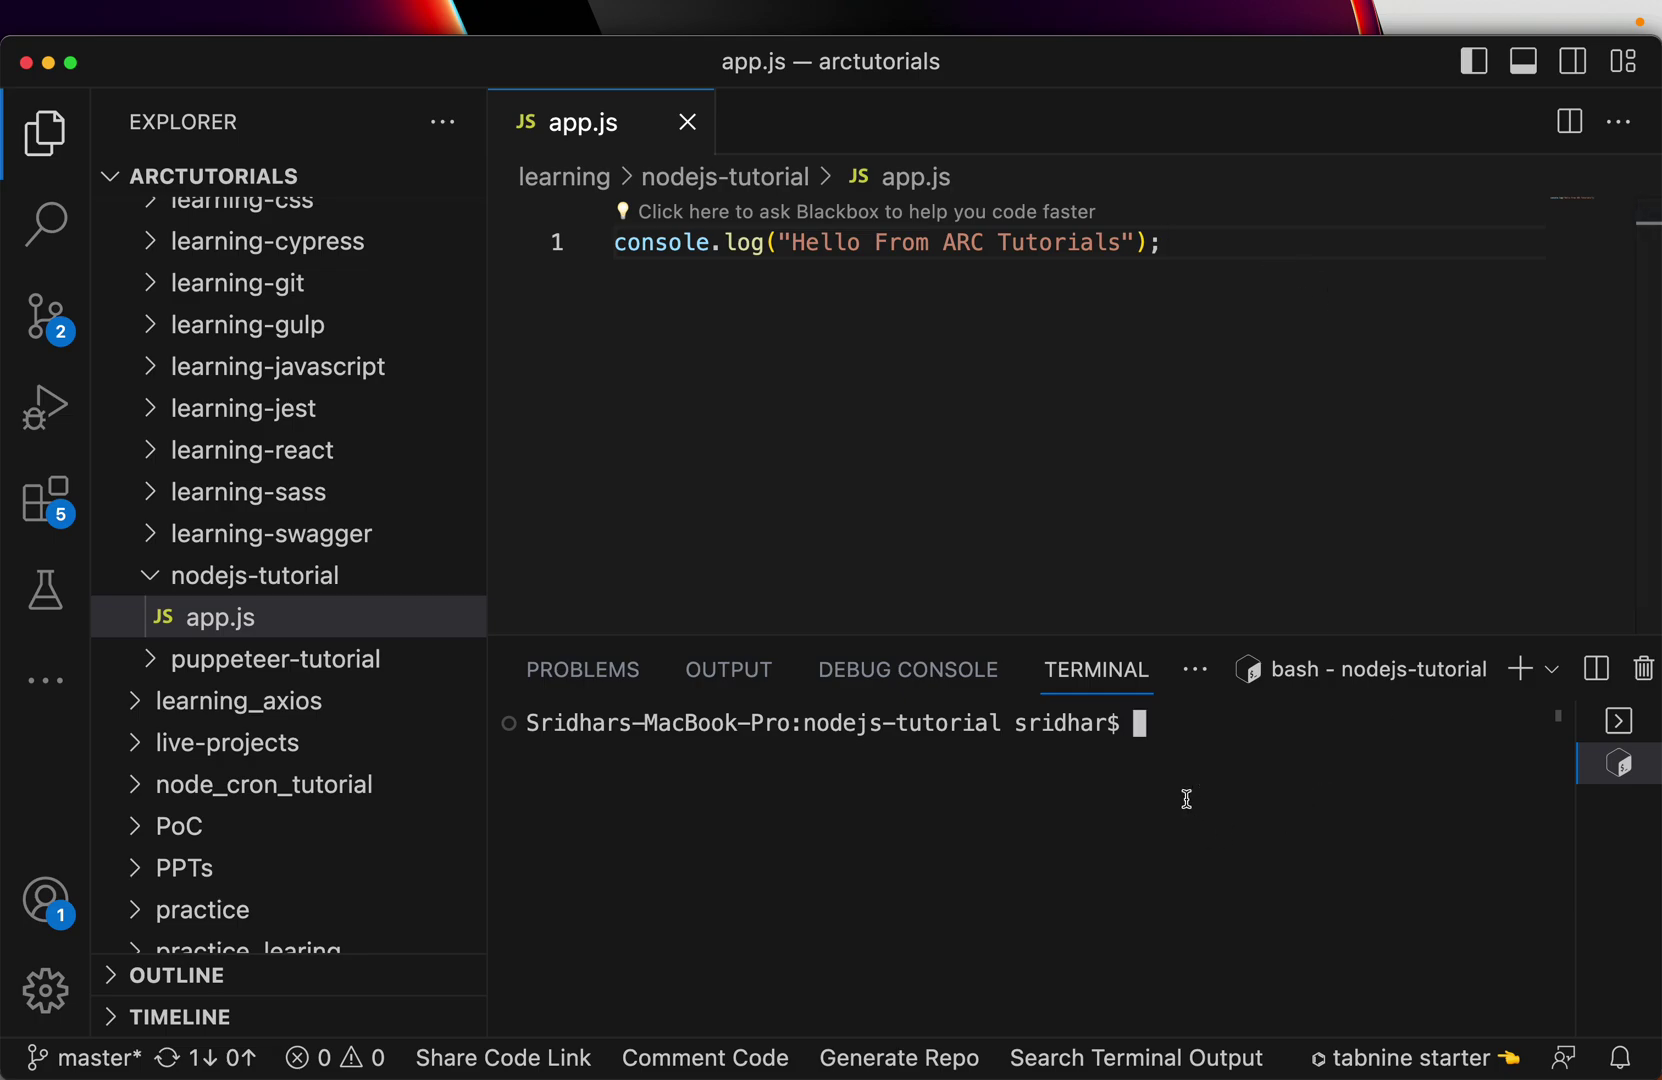
click(1551, 669)
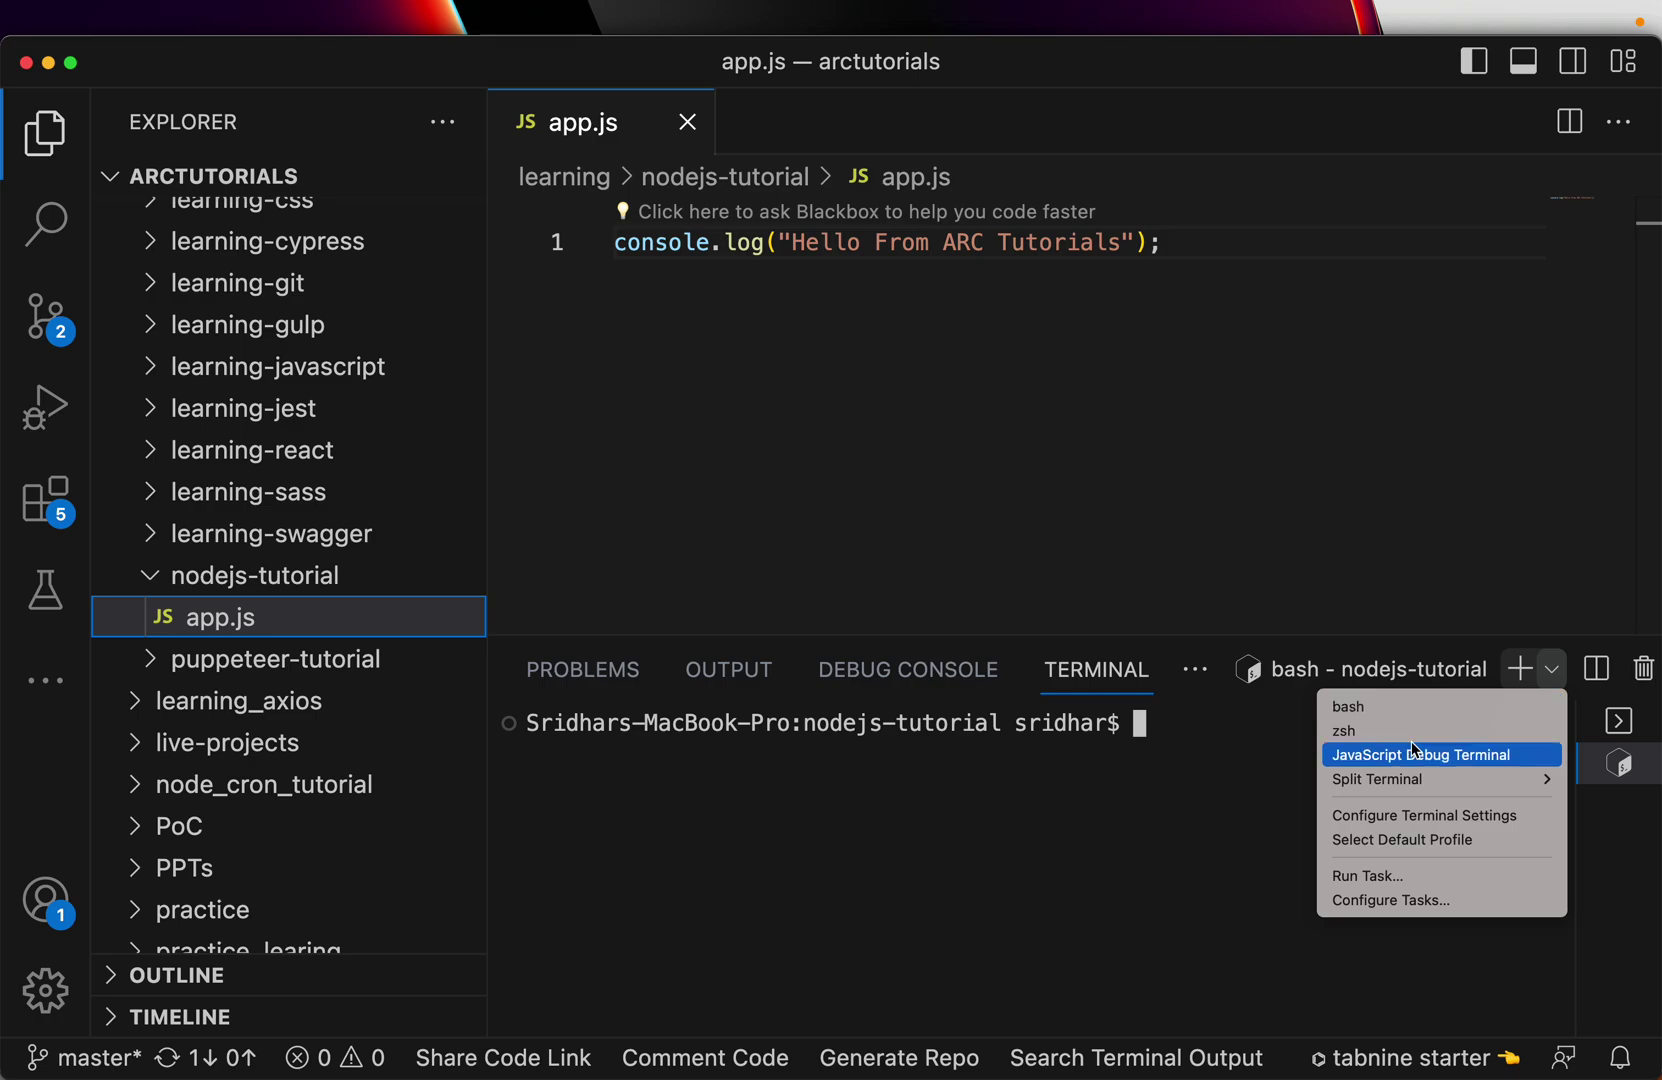
mouse_move(1400, 779)
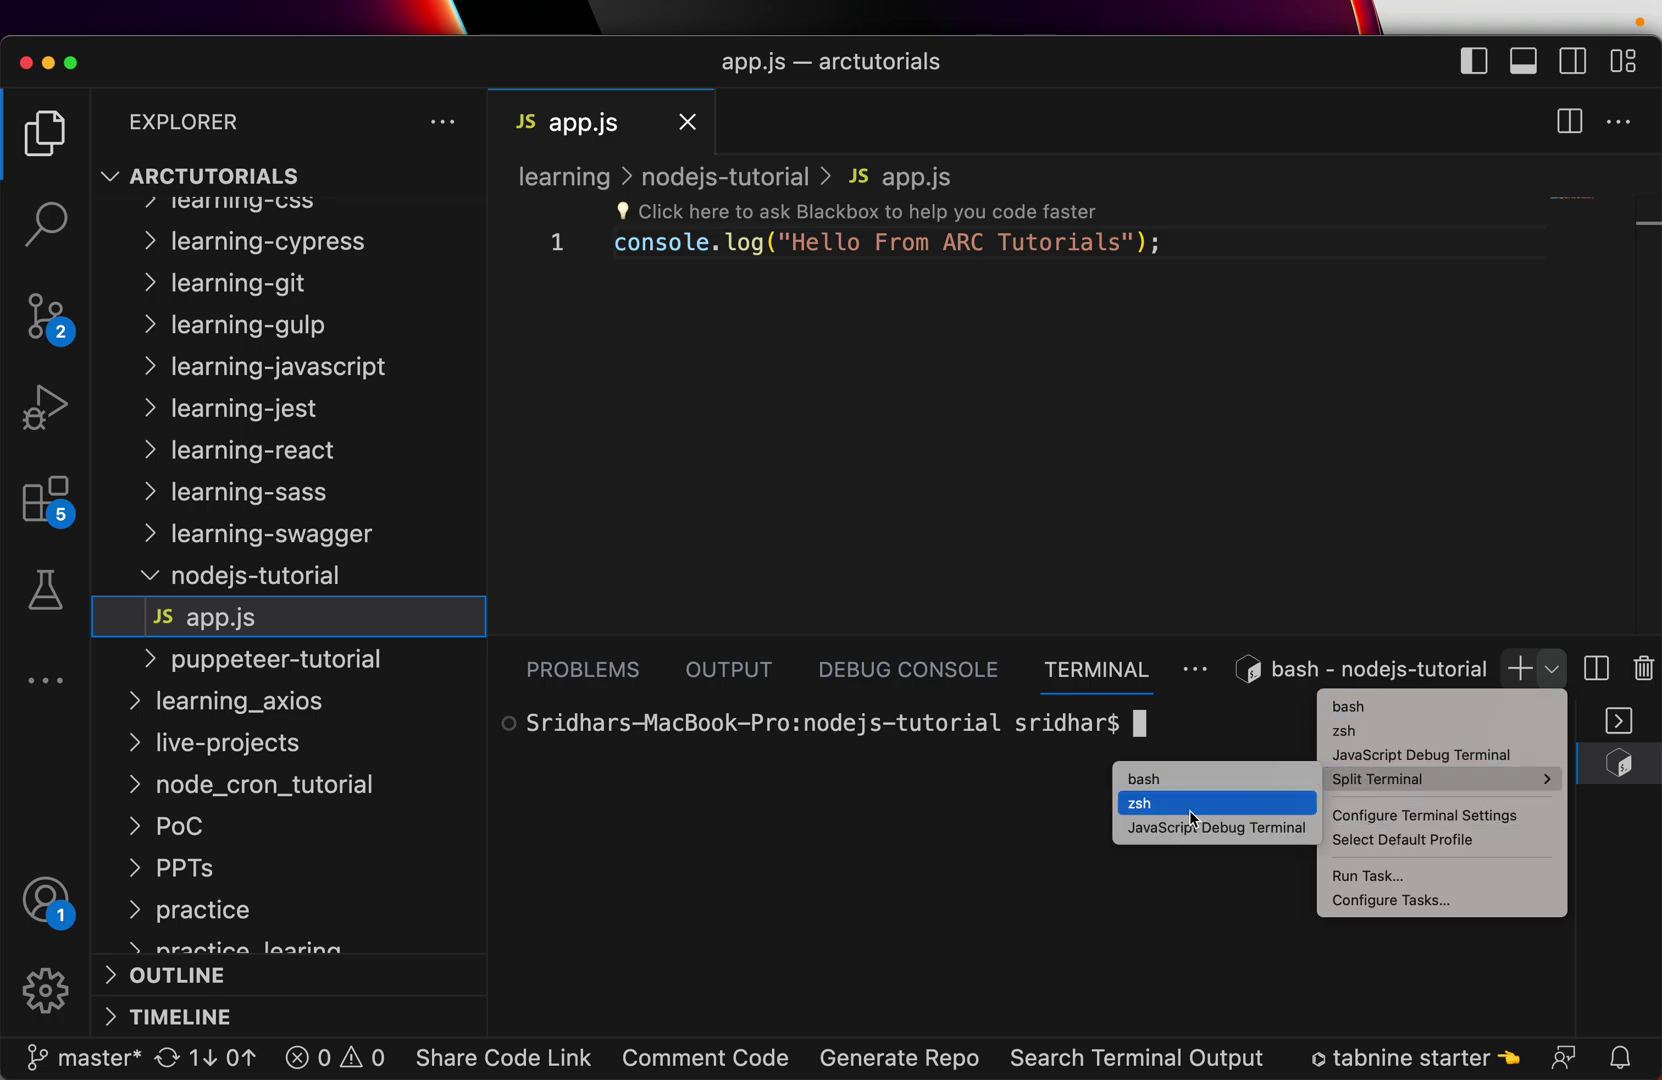
click(1020, 845)
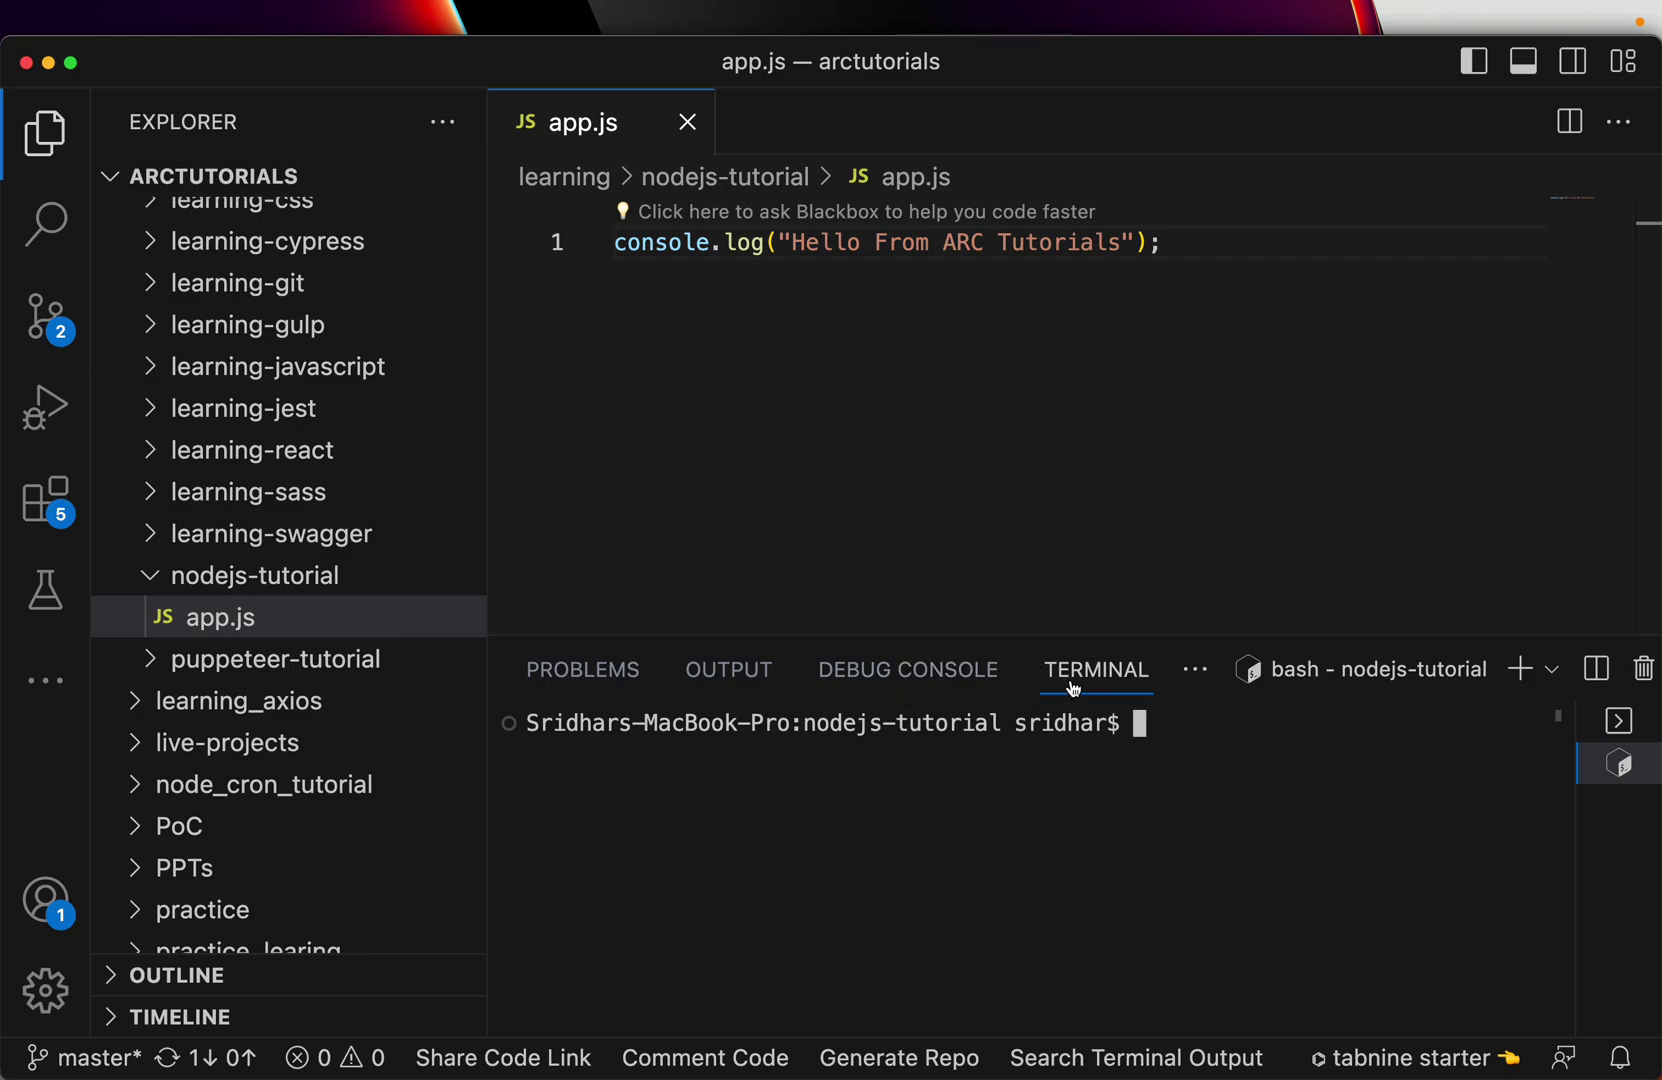
key(ctrl+grave)
key(ctrl+grave)
key(ctrl+grave)
key(ctrl+grave)
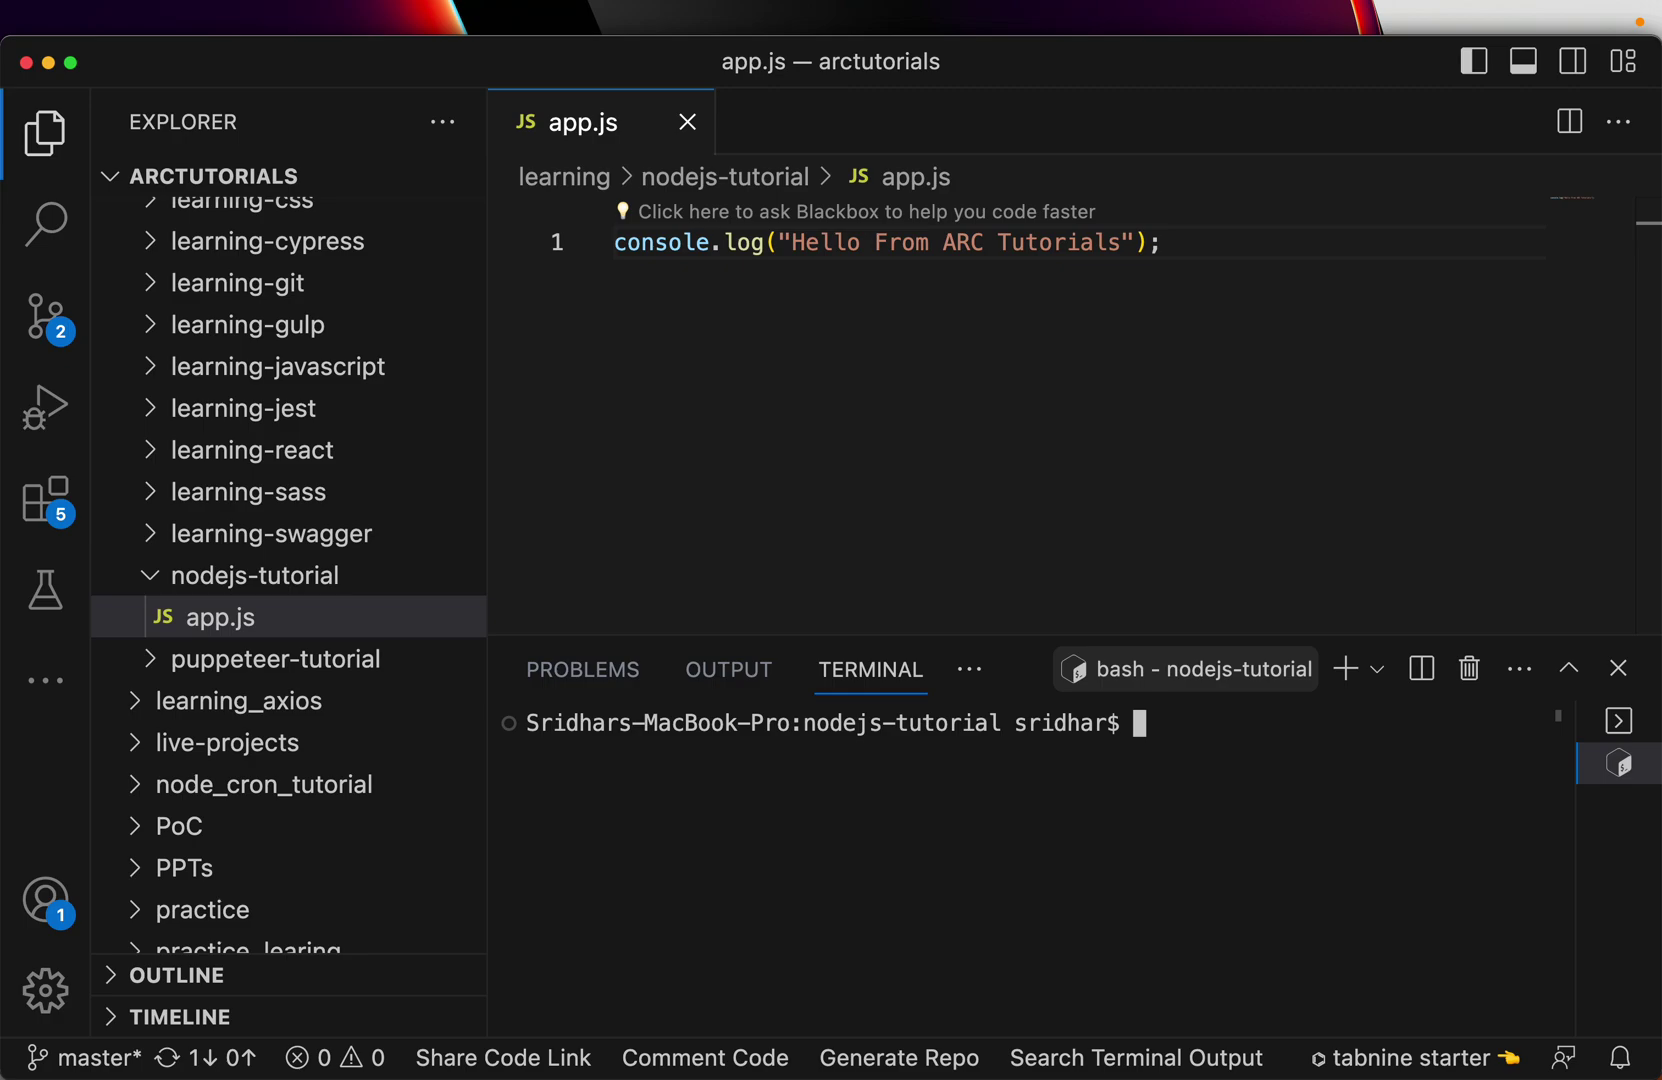
key(ctrl+grave)
key(ctrl+grave)
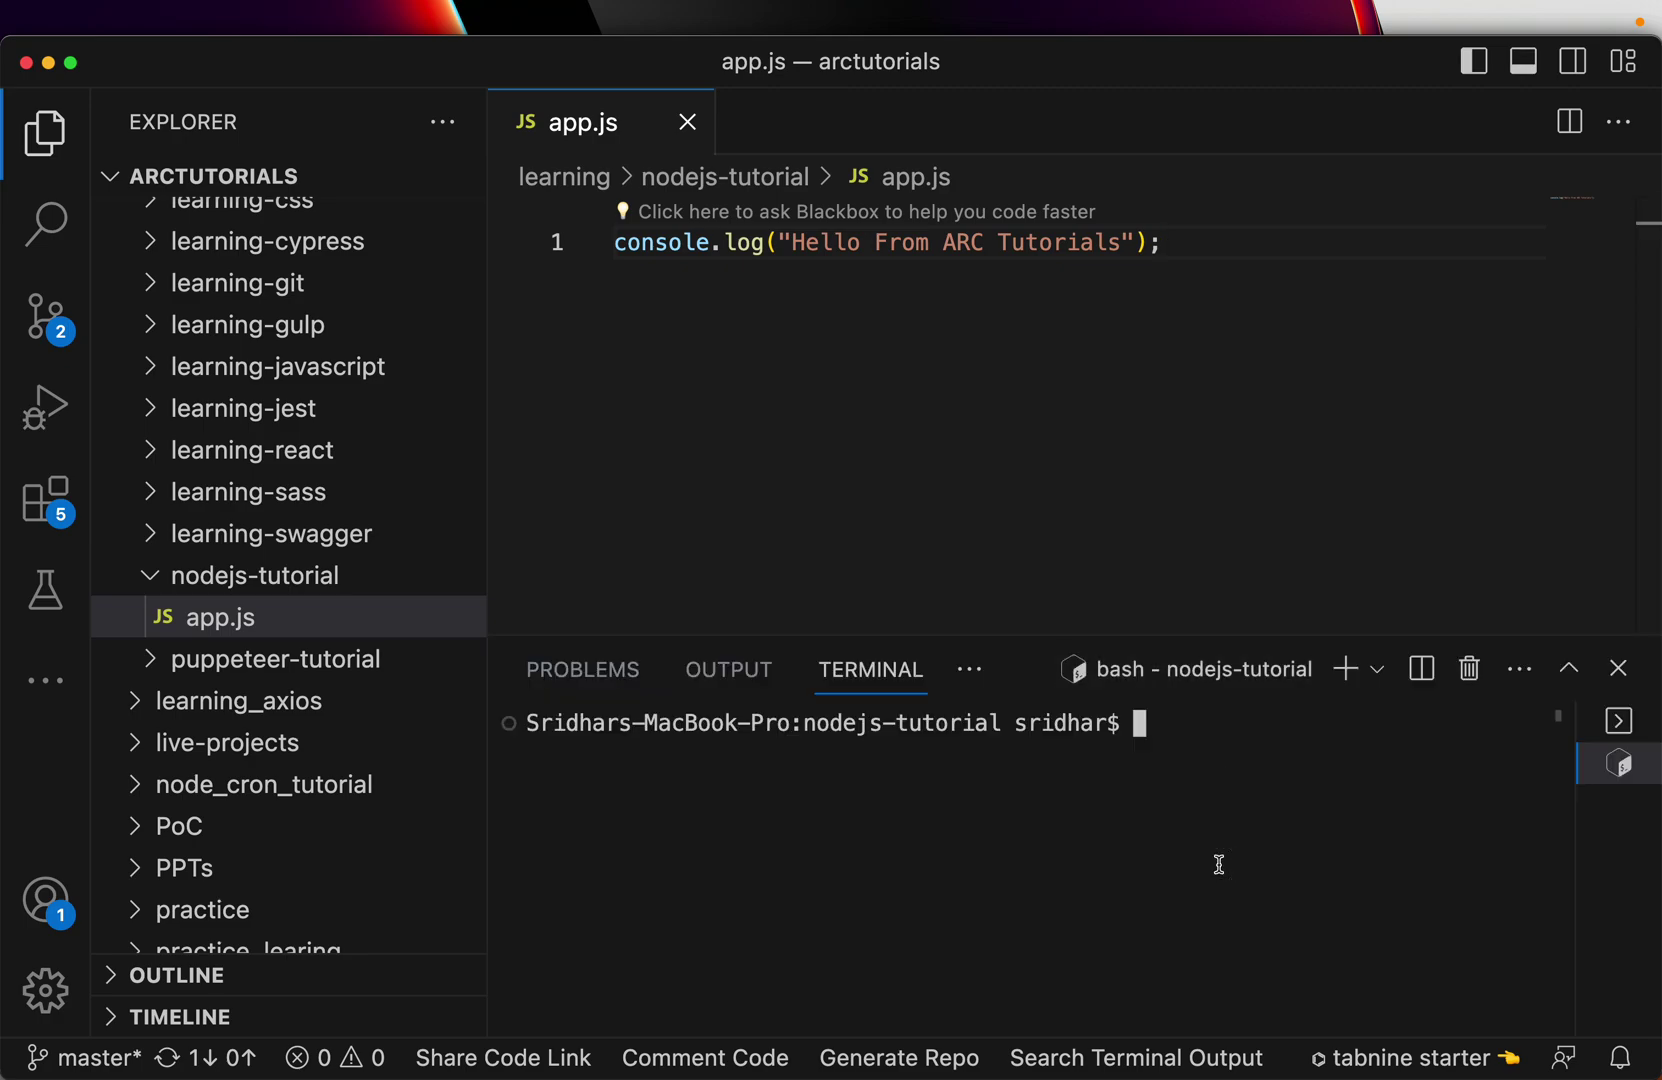
Run node app.js in the terminal and confirm it prints 'Hello From ARC Tutorials'.
text(node app.js)
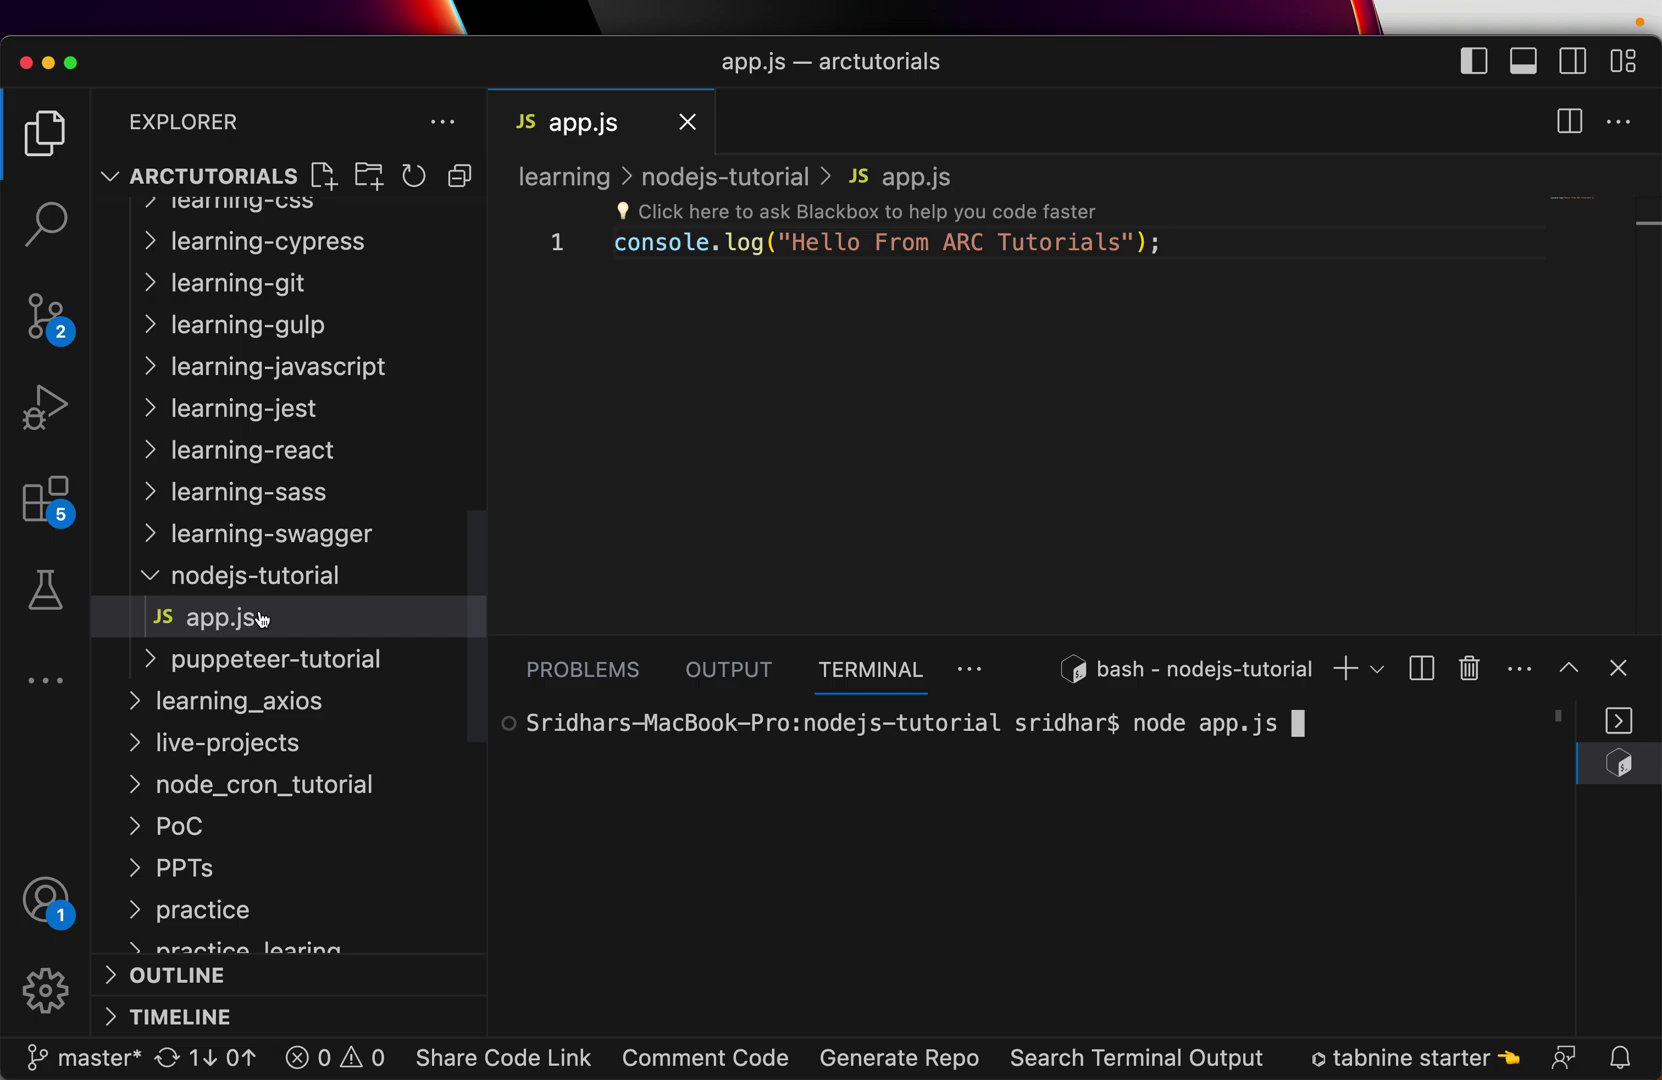
key(Return)
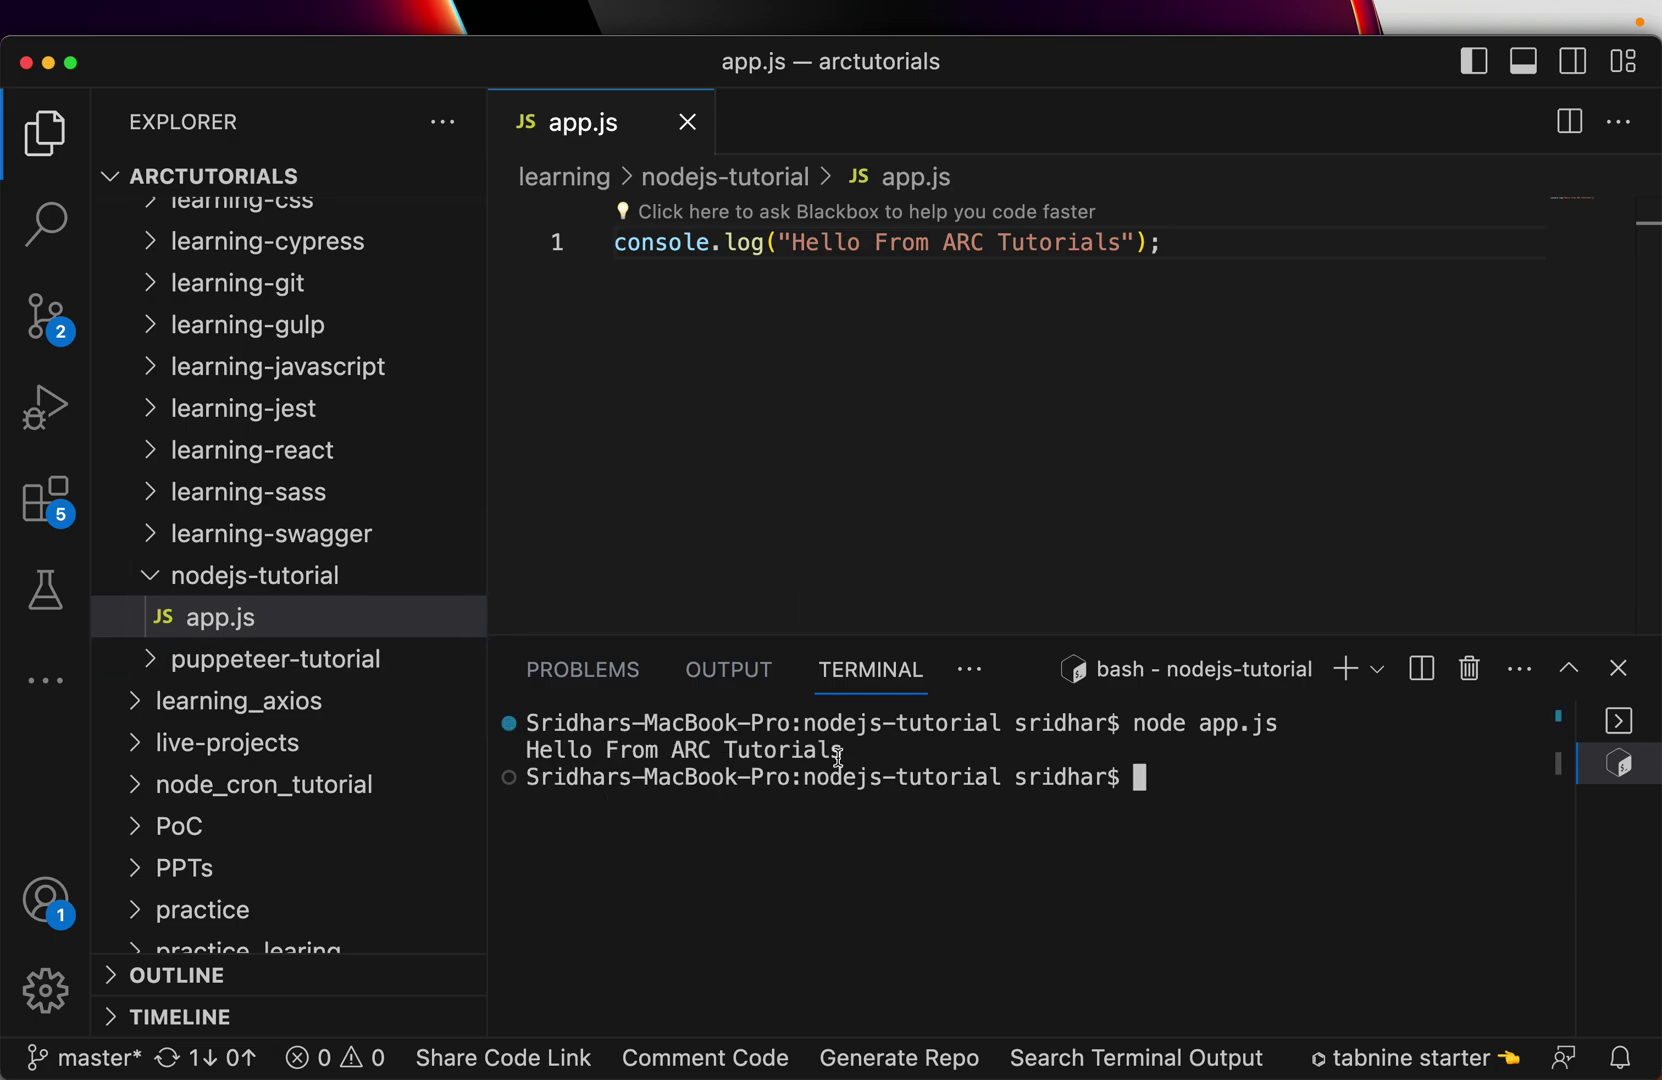
drag(845, 750, 528, 745)
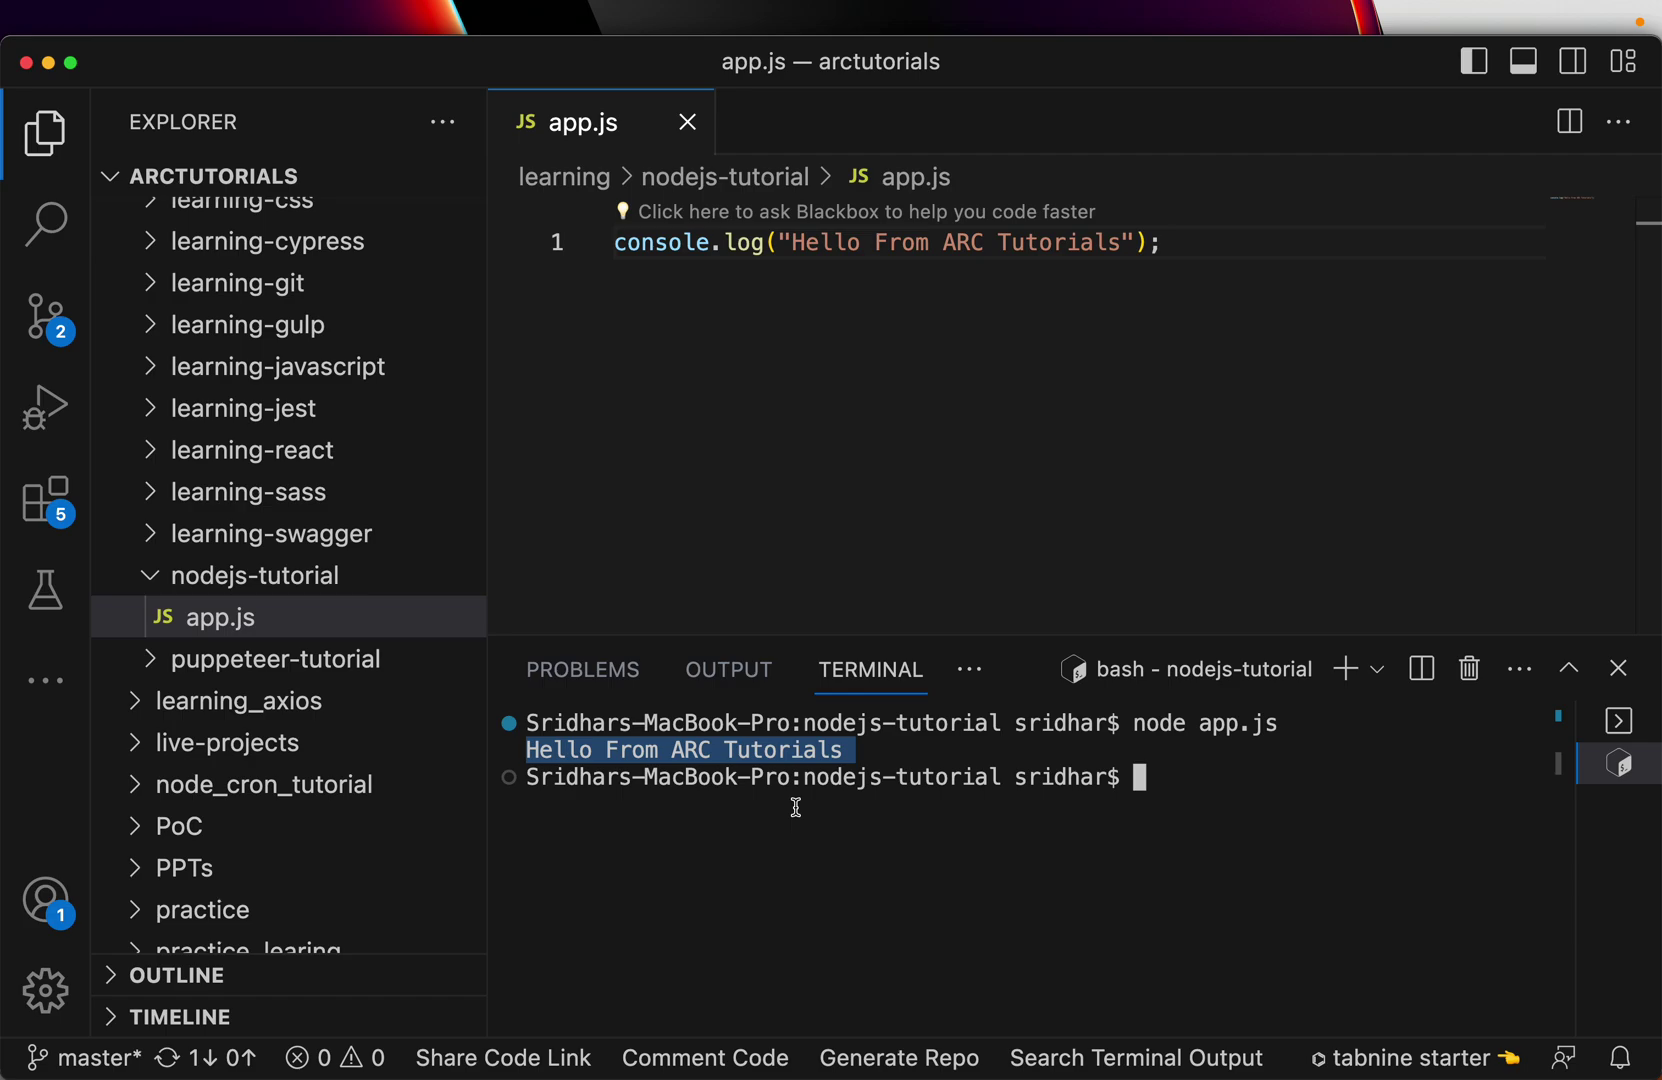
click(921, 243)
click(1045, 855)
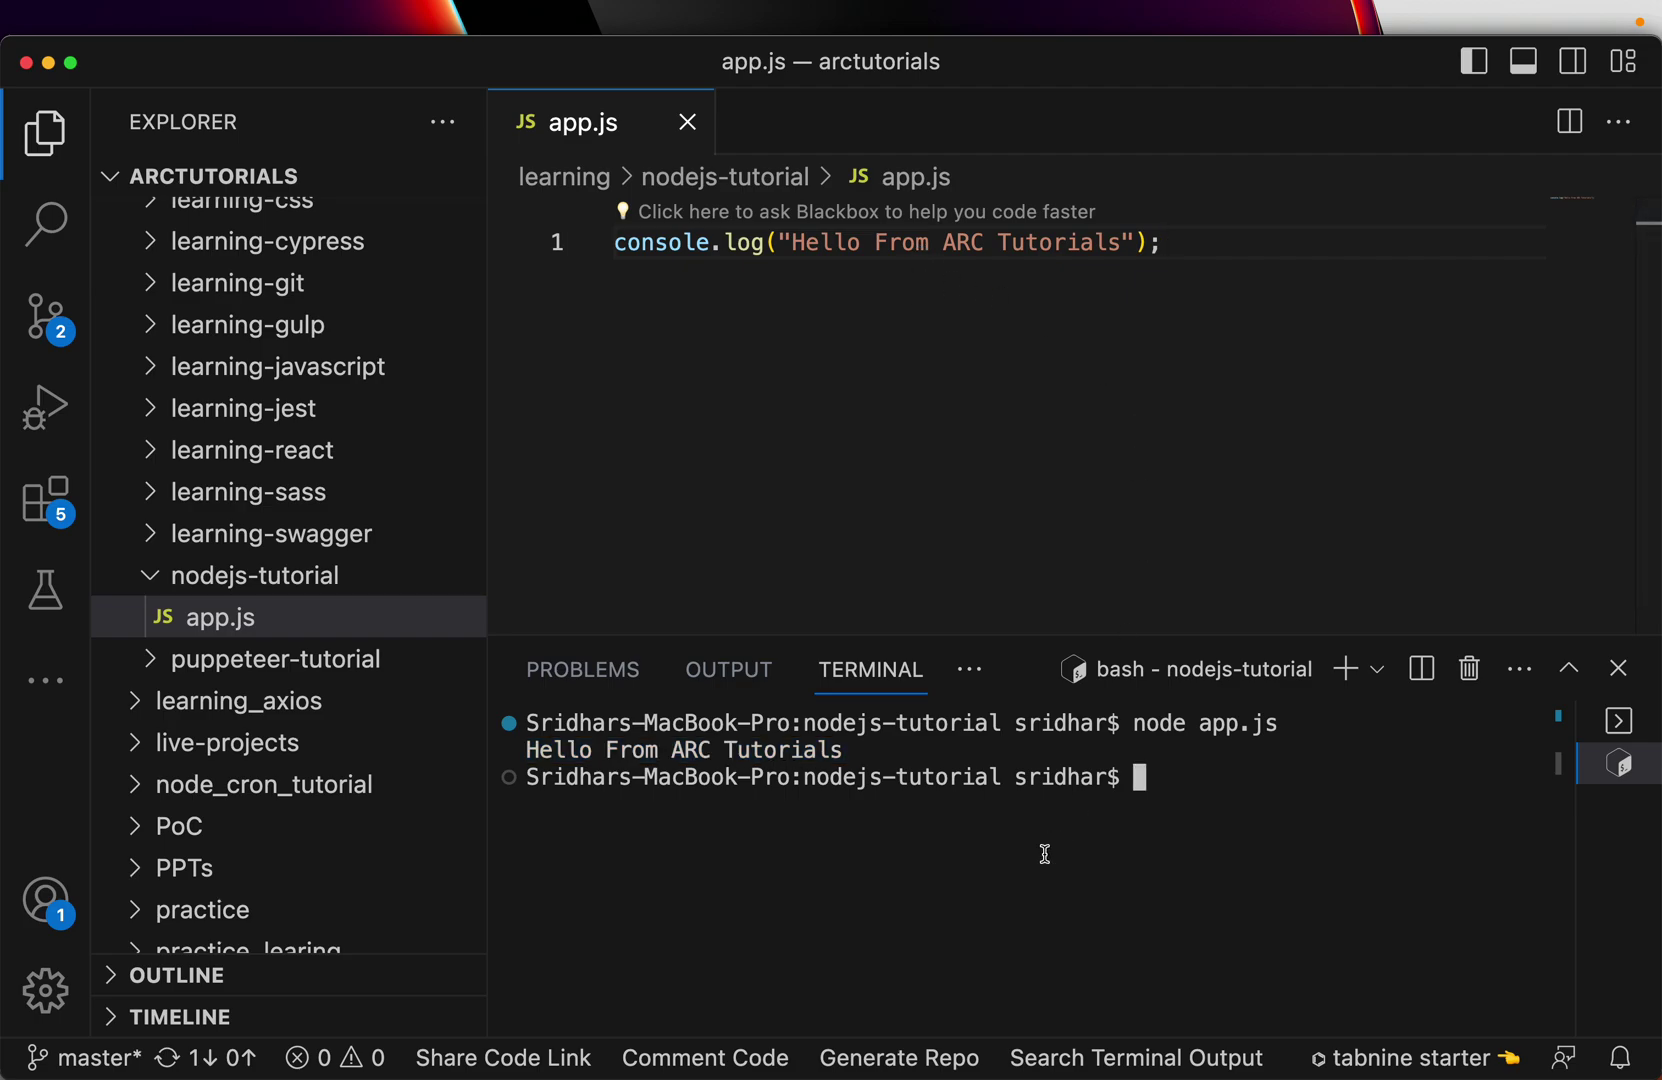